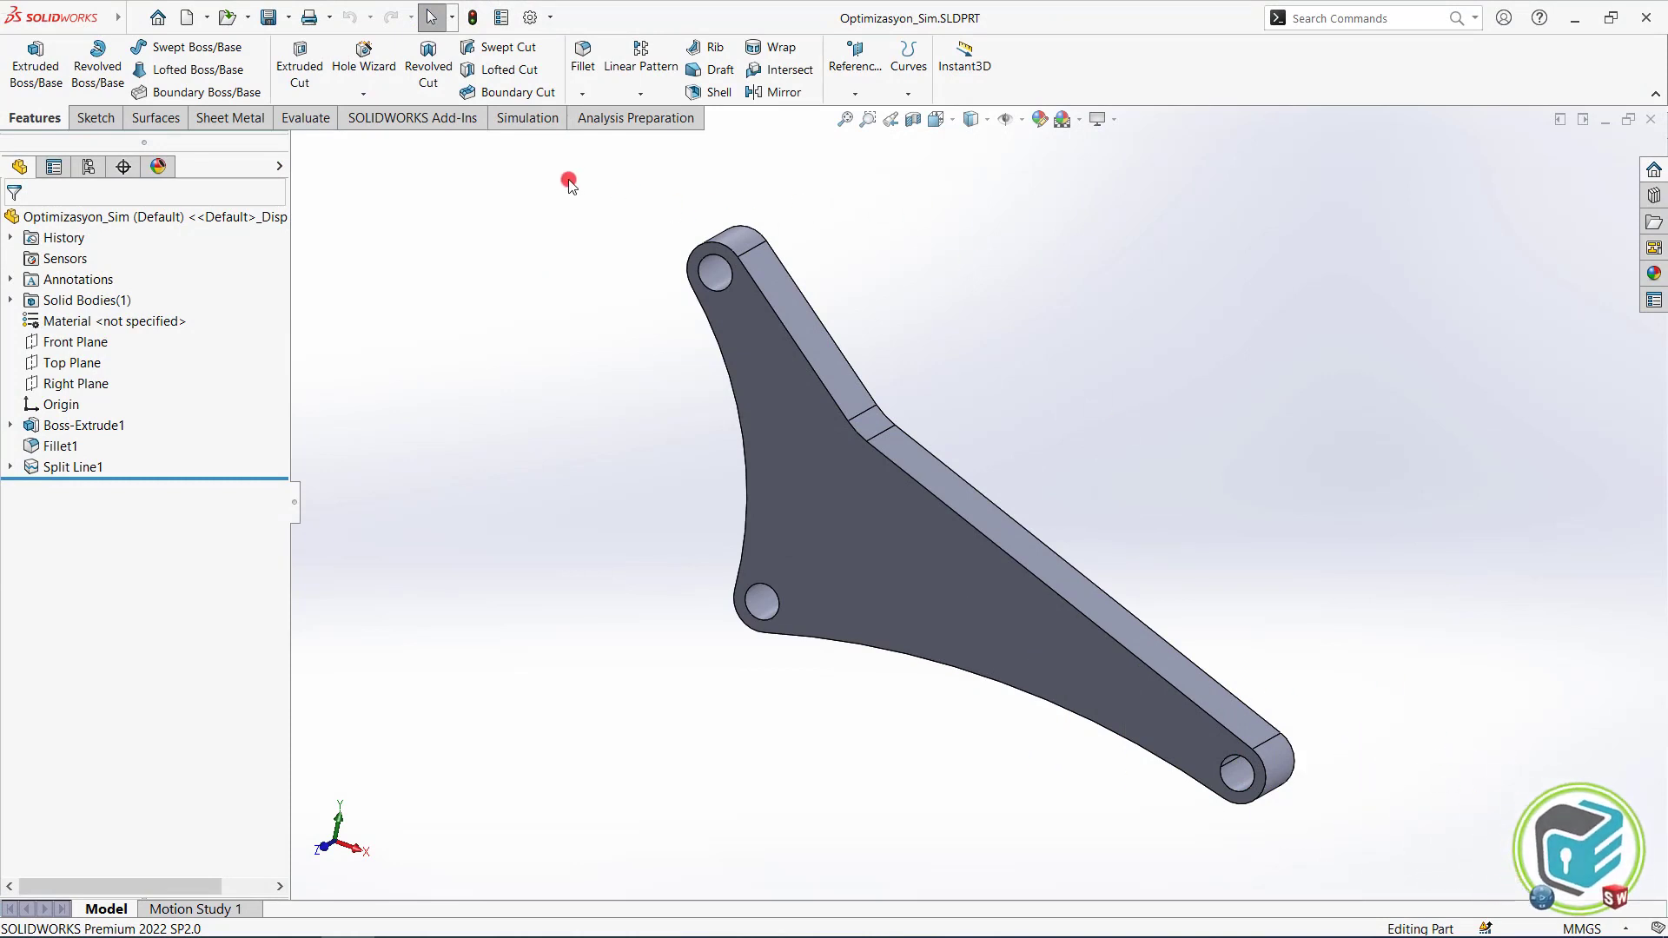
# Create a new static simulation study for the bracket.
pyautogui.click(529, 117)
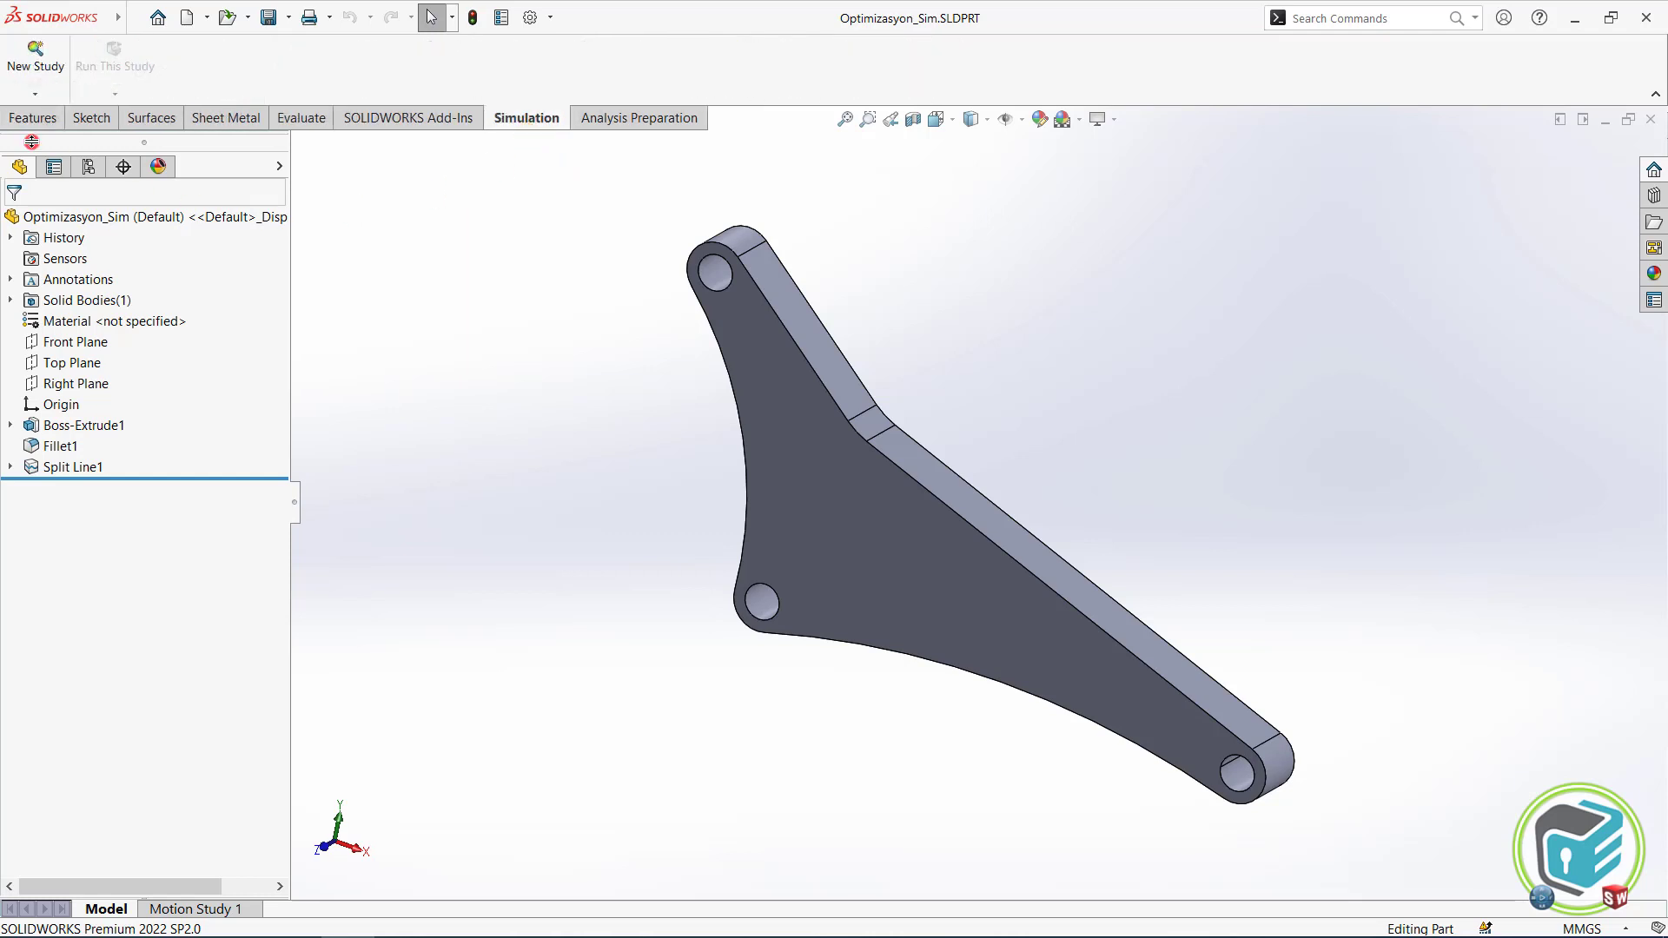
pyautogui.click(36, 95)
pyautogui.click(66, 115)
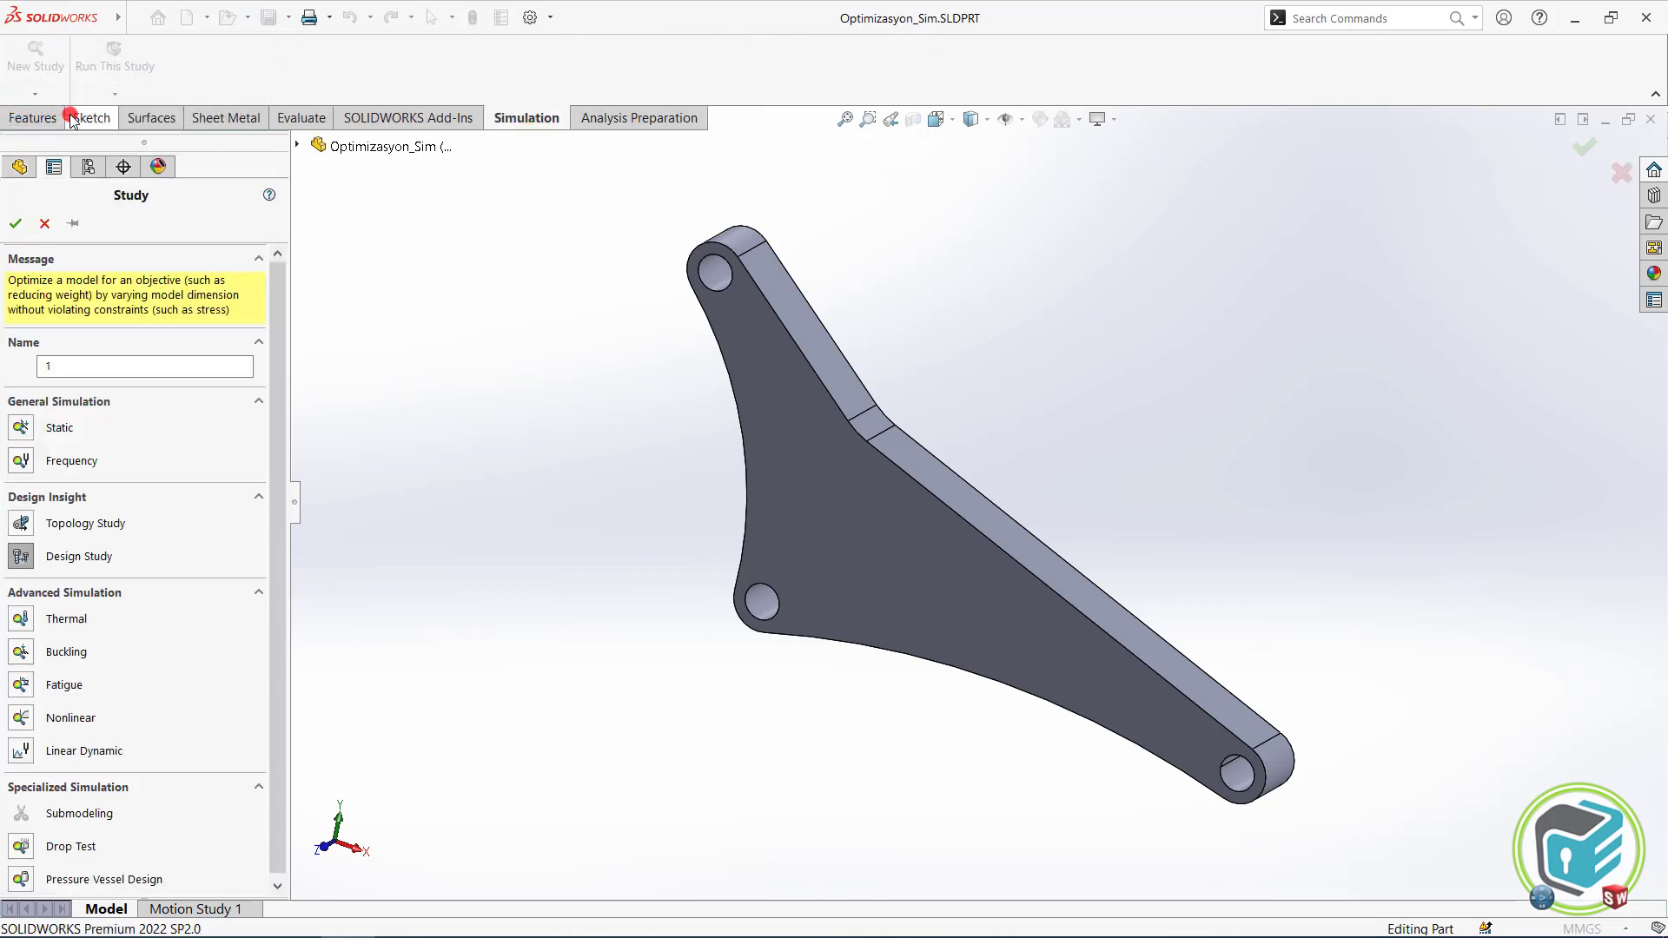
pyautogui.click(24, 427)
pyautogui.click(15, 223)
# Apply a Fixed Hinge fixture to the cylindrical faces of the bracket's upper hole and lower-left hole.
pyautogui.rightClick(100, 458)
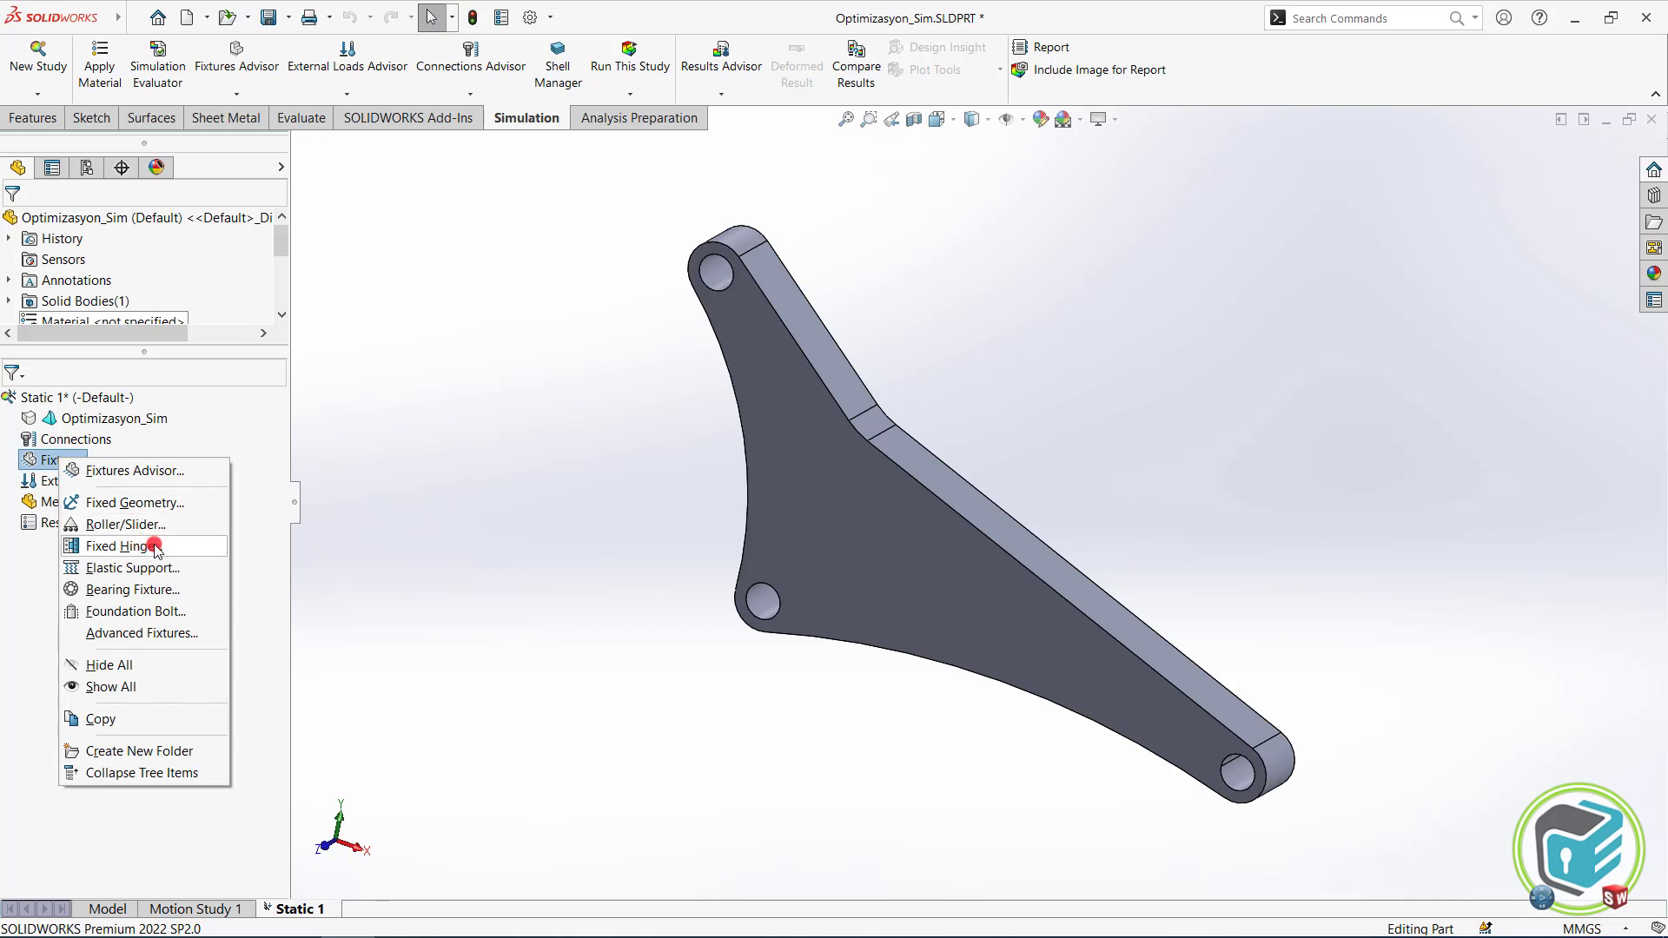
pyautogui.click(154, 544)
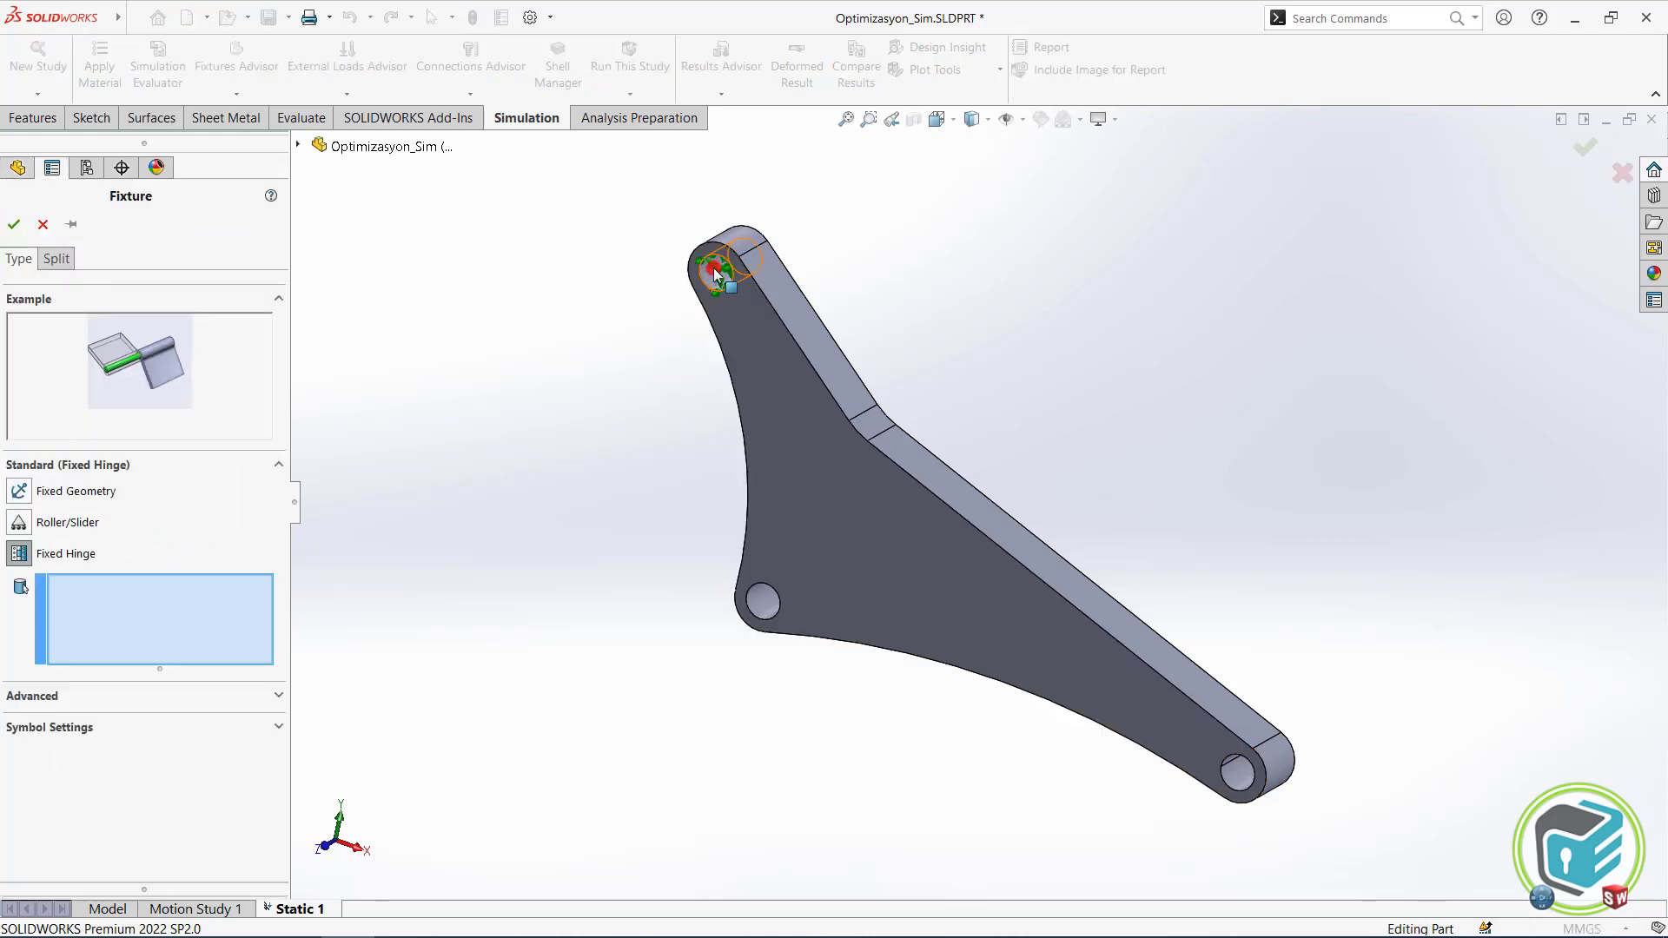
pyautogui.click(714, 271)
pyautogui.click(763, 603)
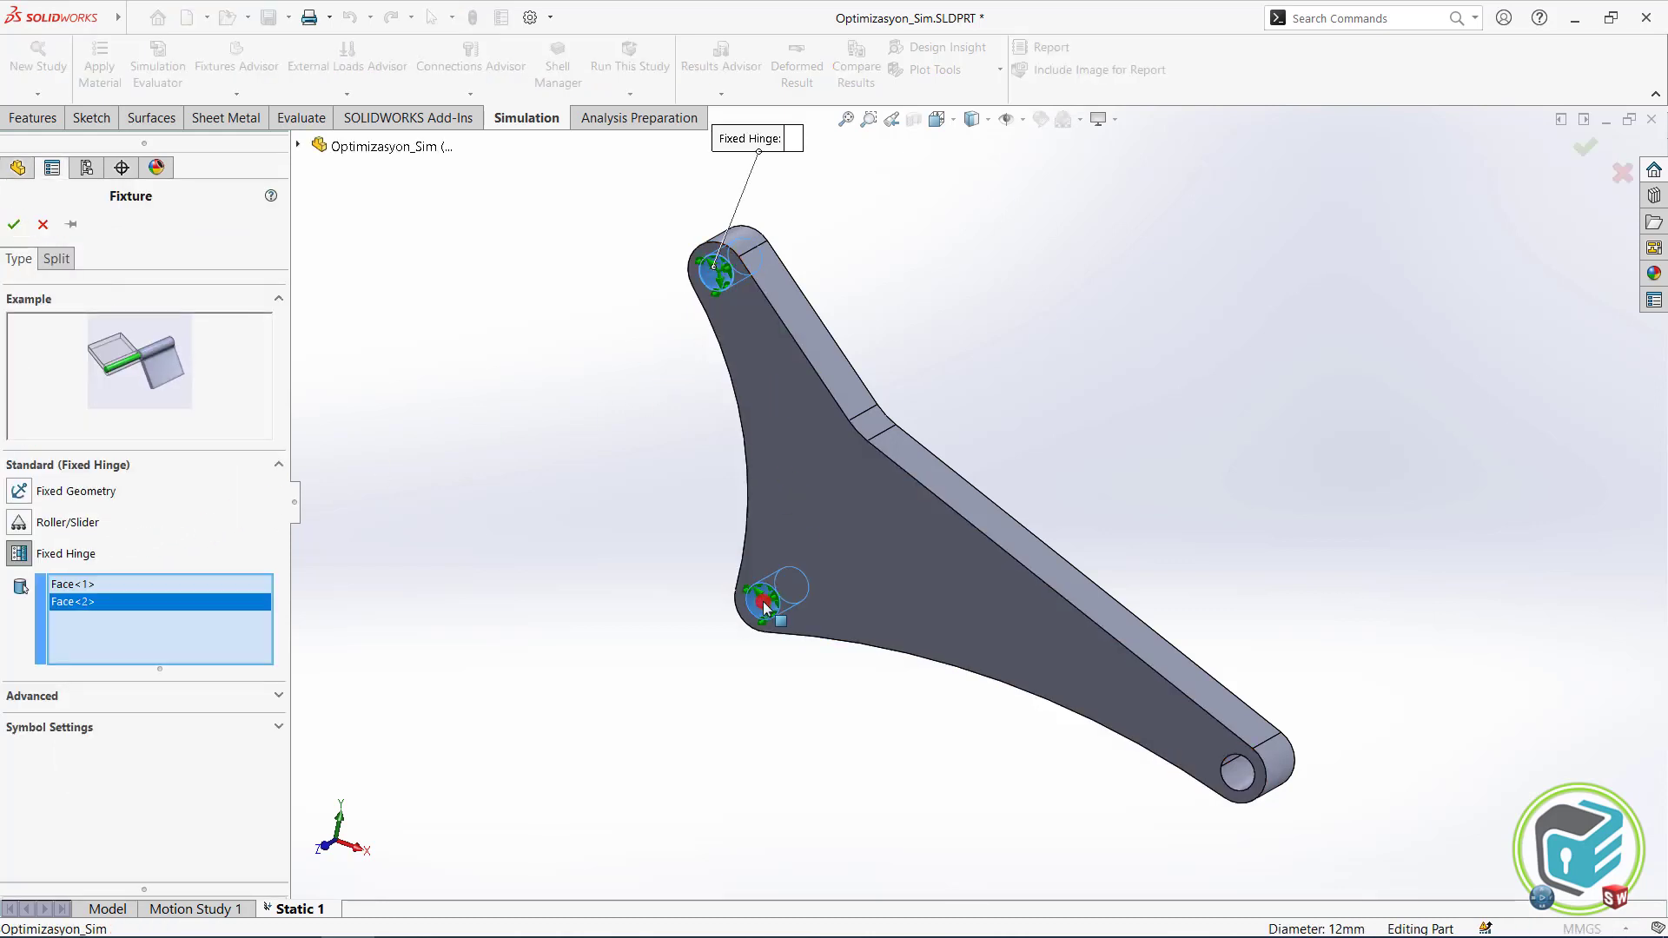
pyautogui.click(14, 224)
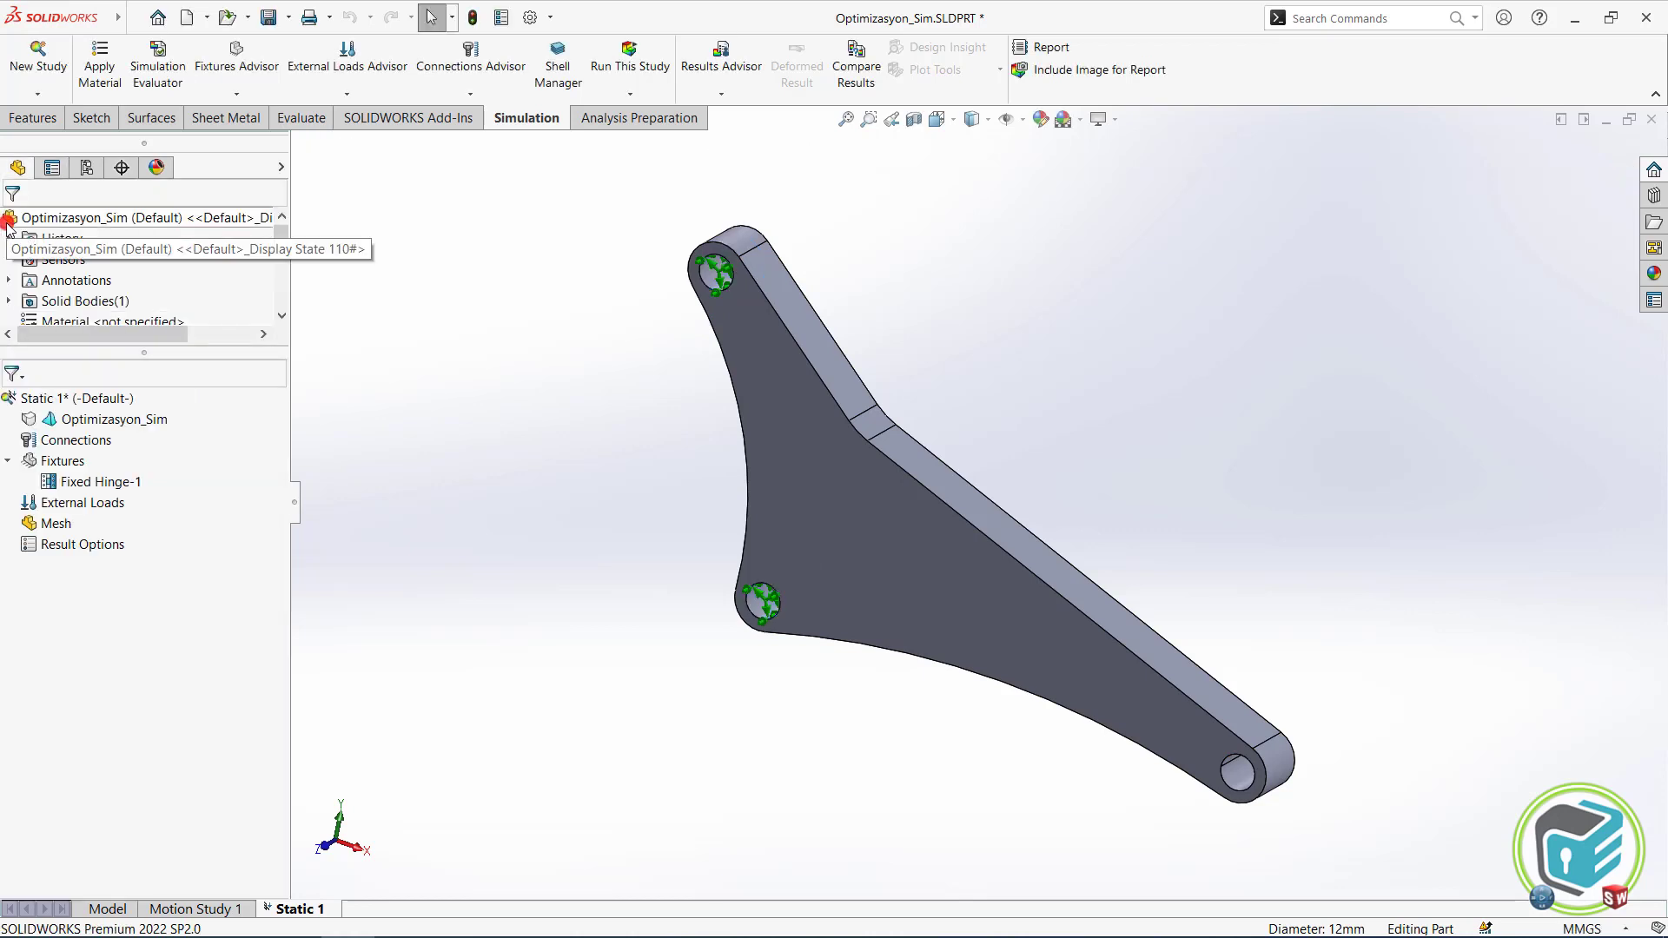
# Start a force load on the far lower-right hole's cylindrical face, using the Right Plane as its selected direction reference.
pyautogui.rightClick(85, 503)
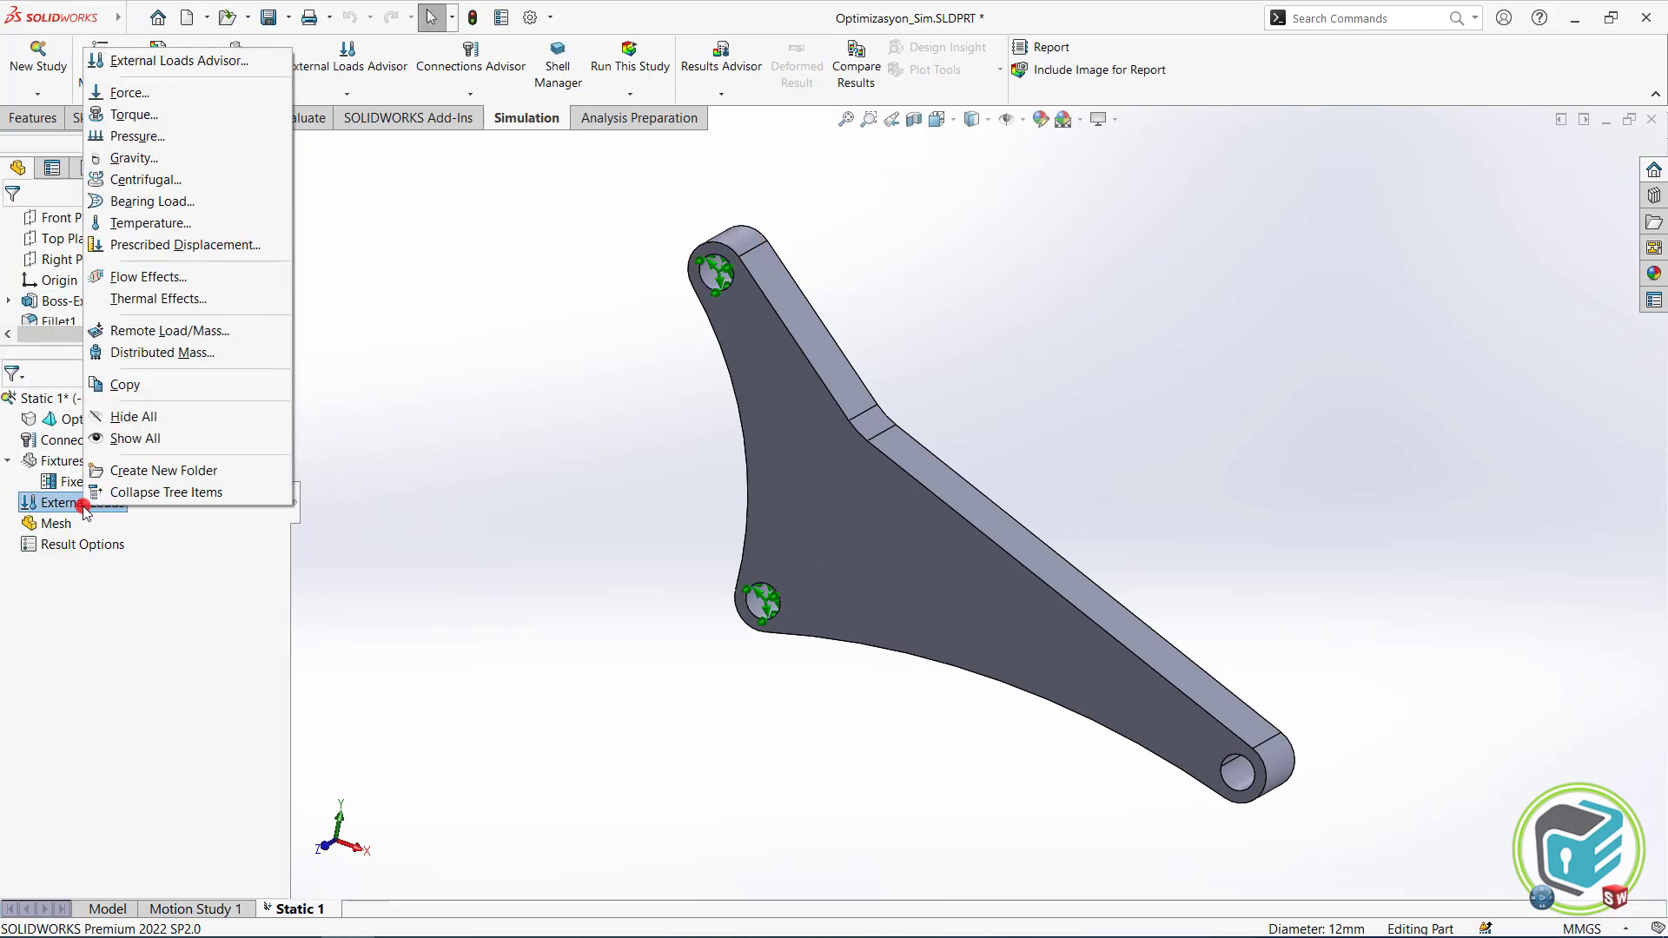
pyautogui.click(144, 94)
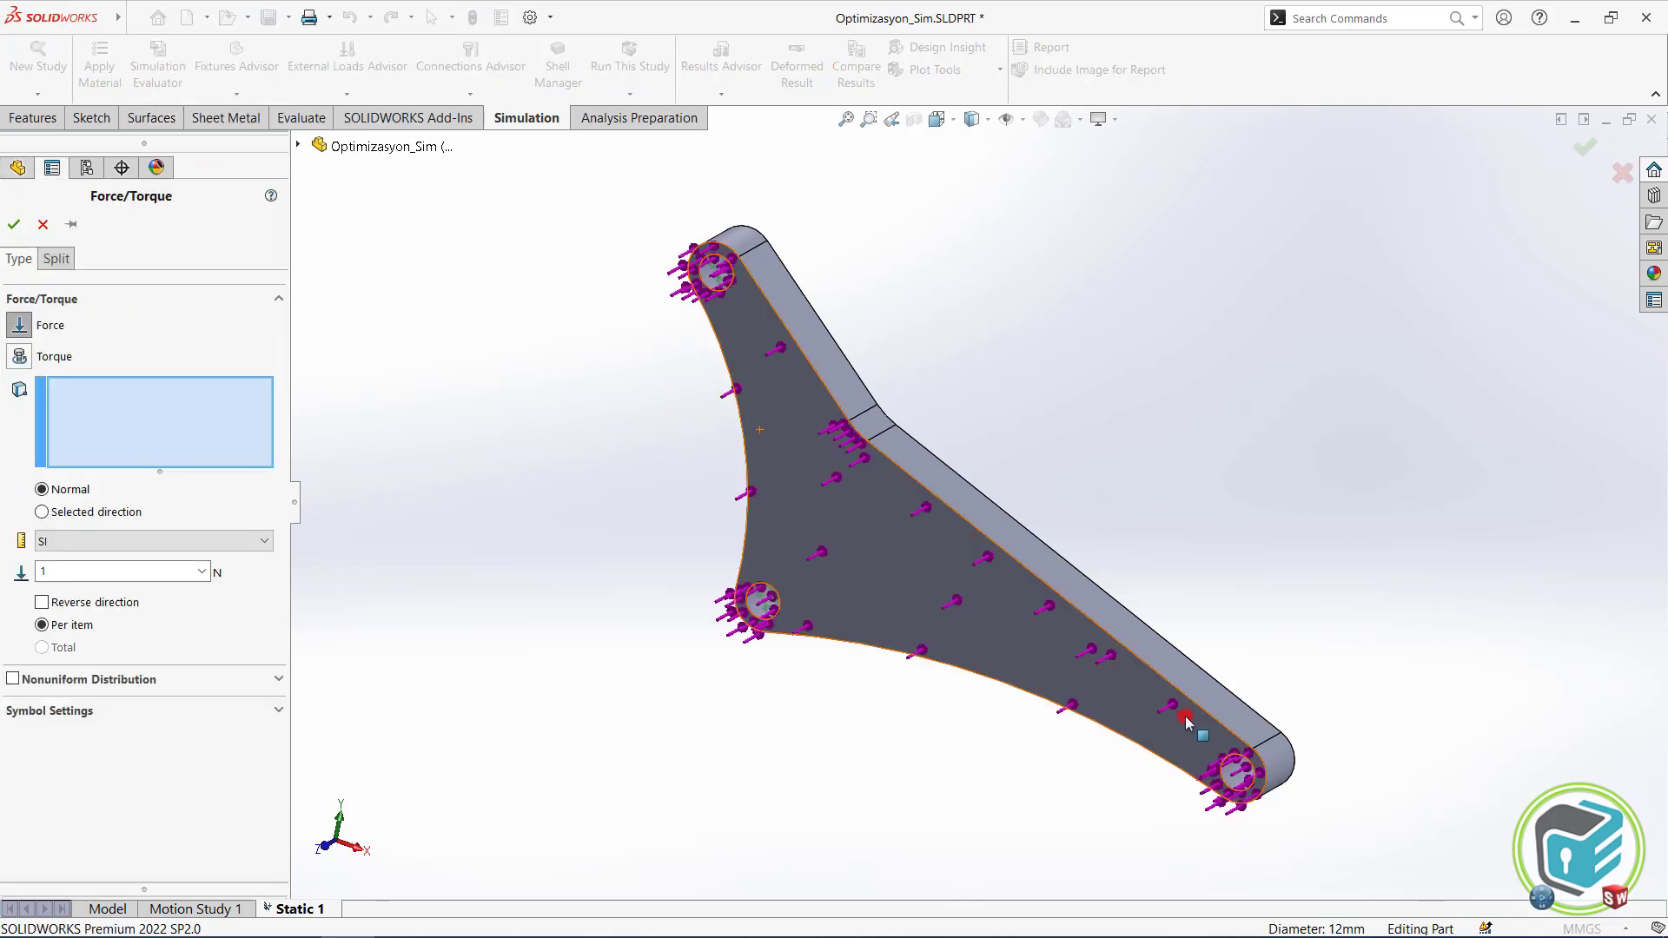
pyautogui.click(1235, 773)
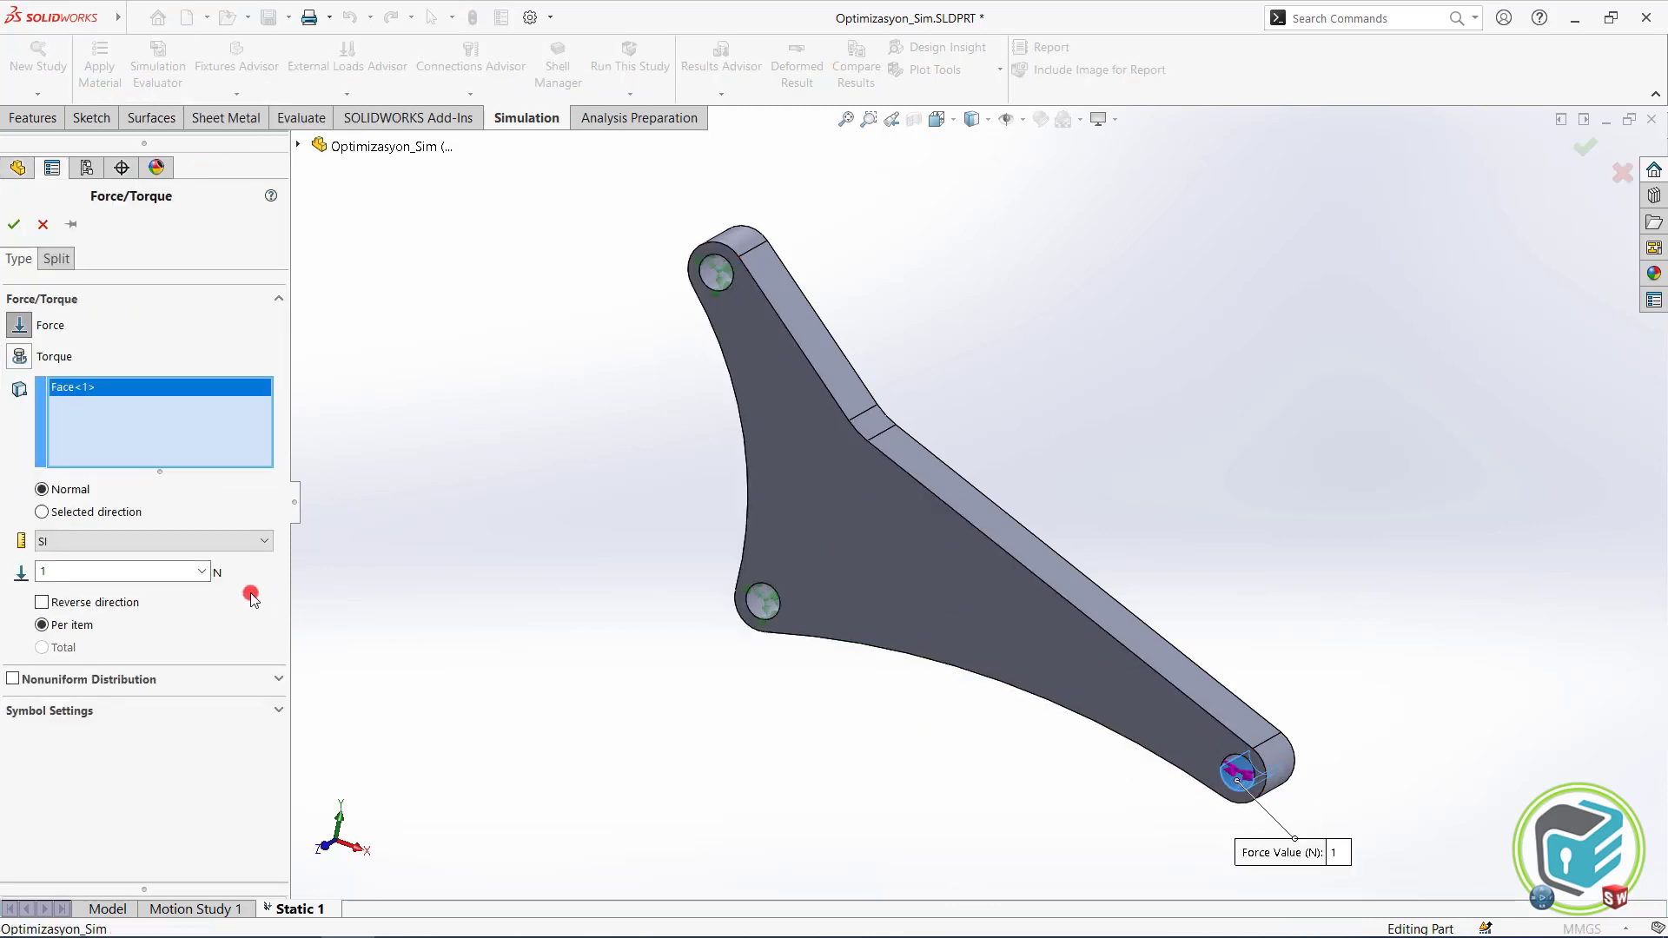
pyautogui.click(111, 511)
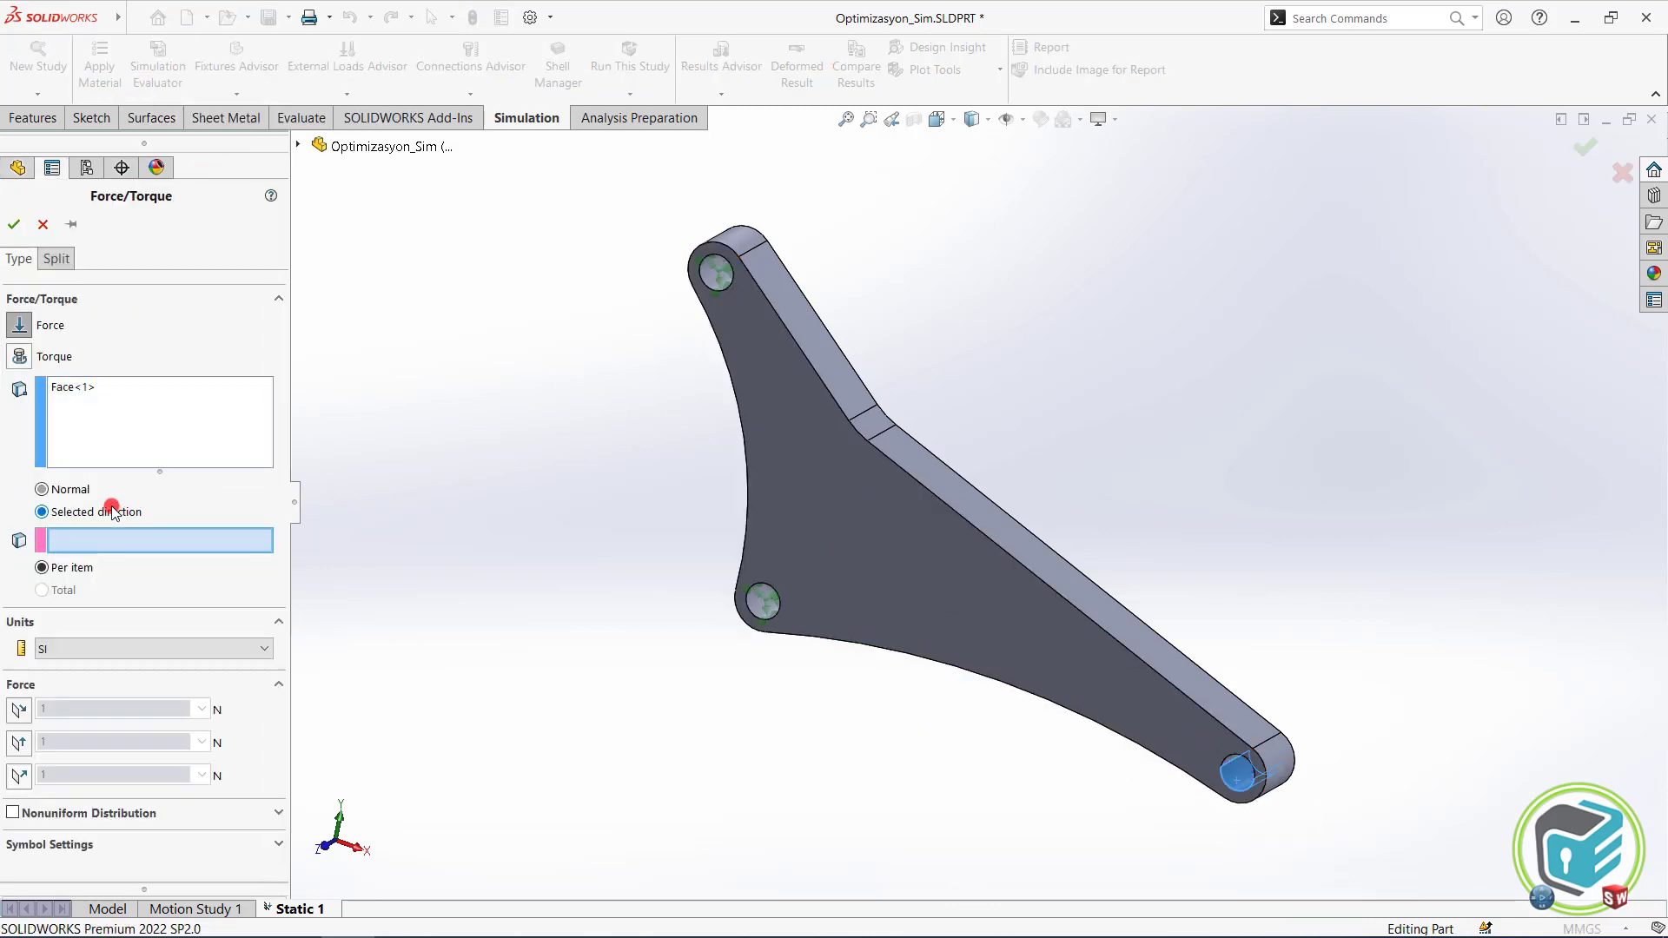
pyautogui.click(303, 147)
pyautogui.click(365, 313)
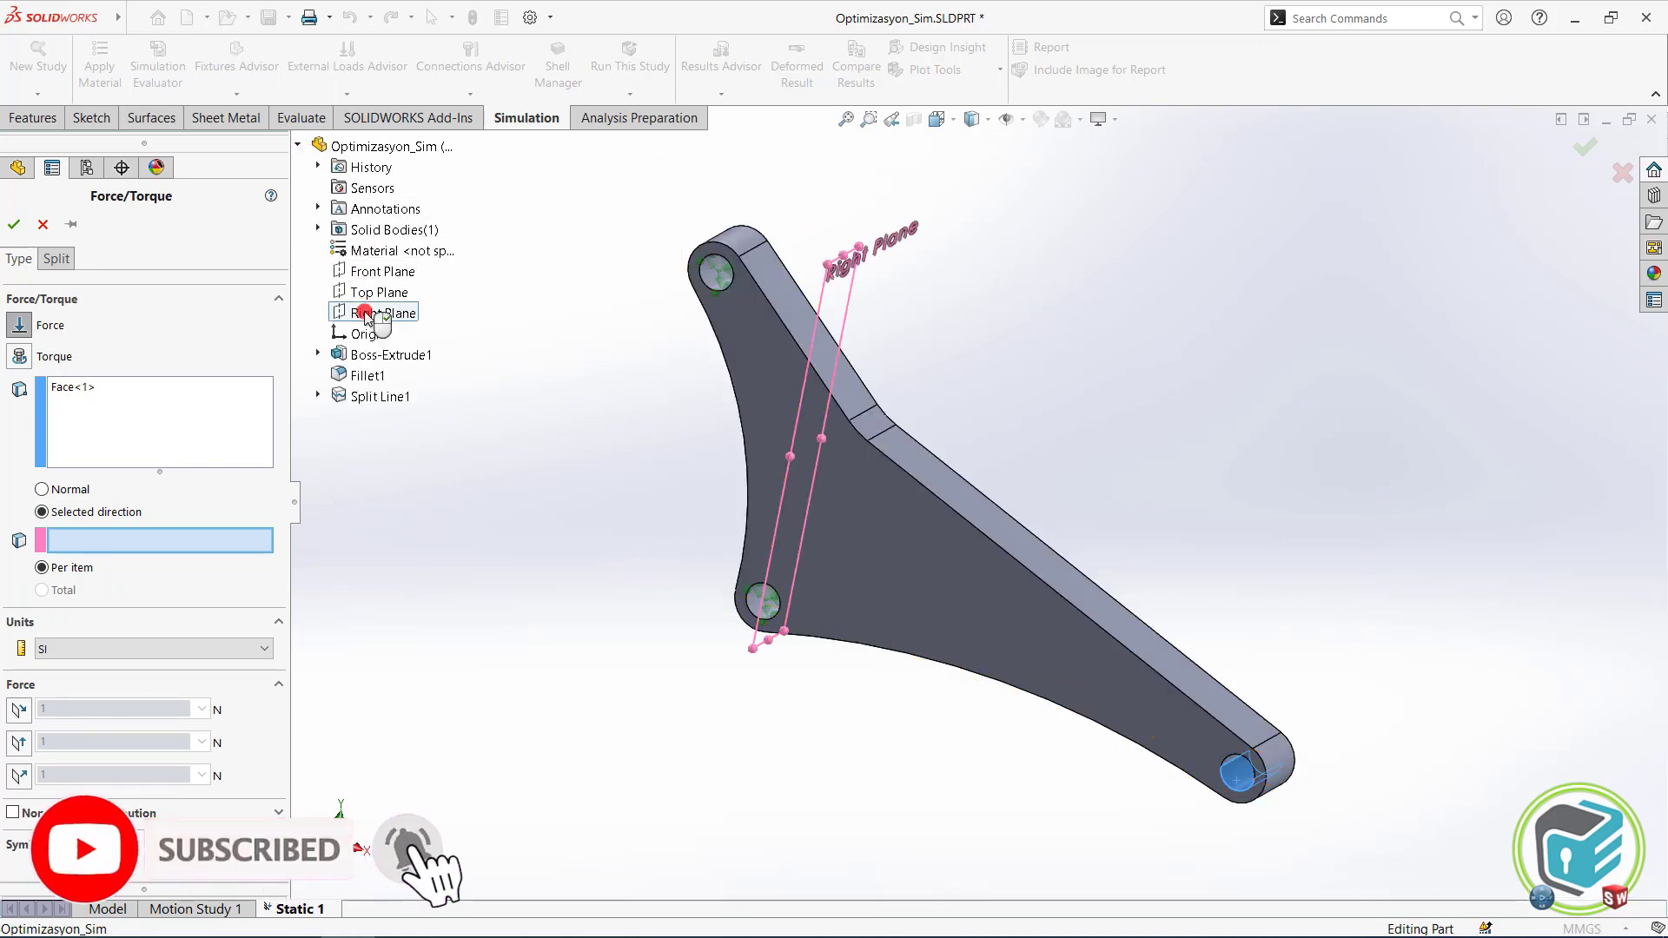
pyautogui.click(298, 144)
pyautogui.click(159, 541)
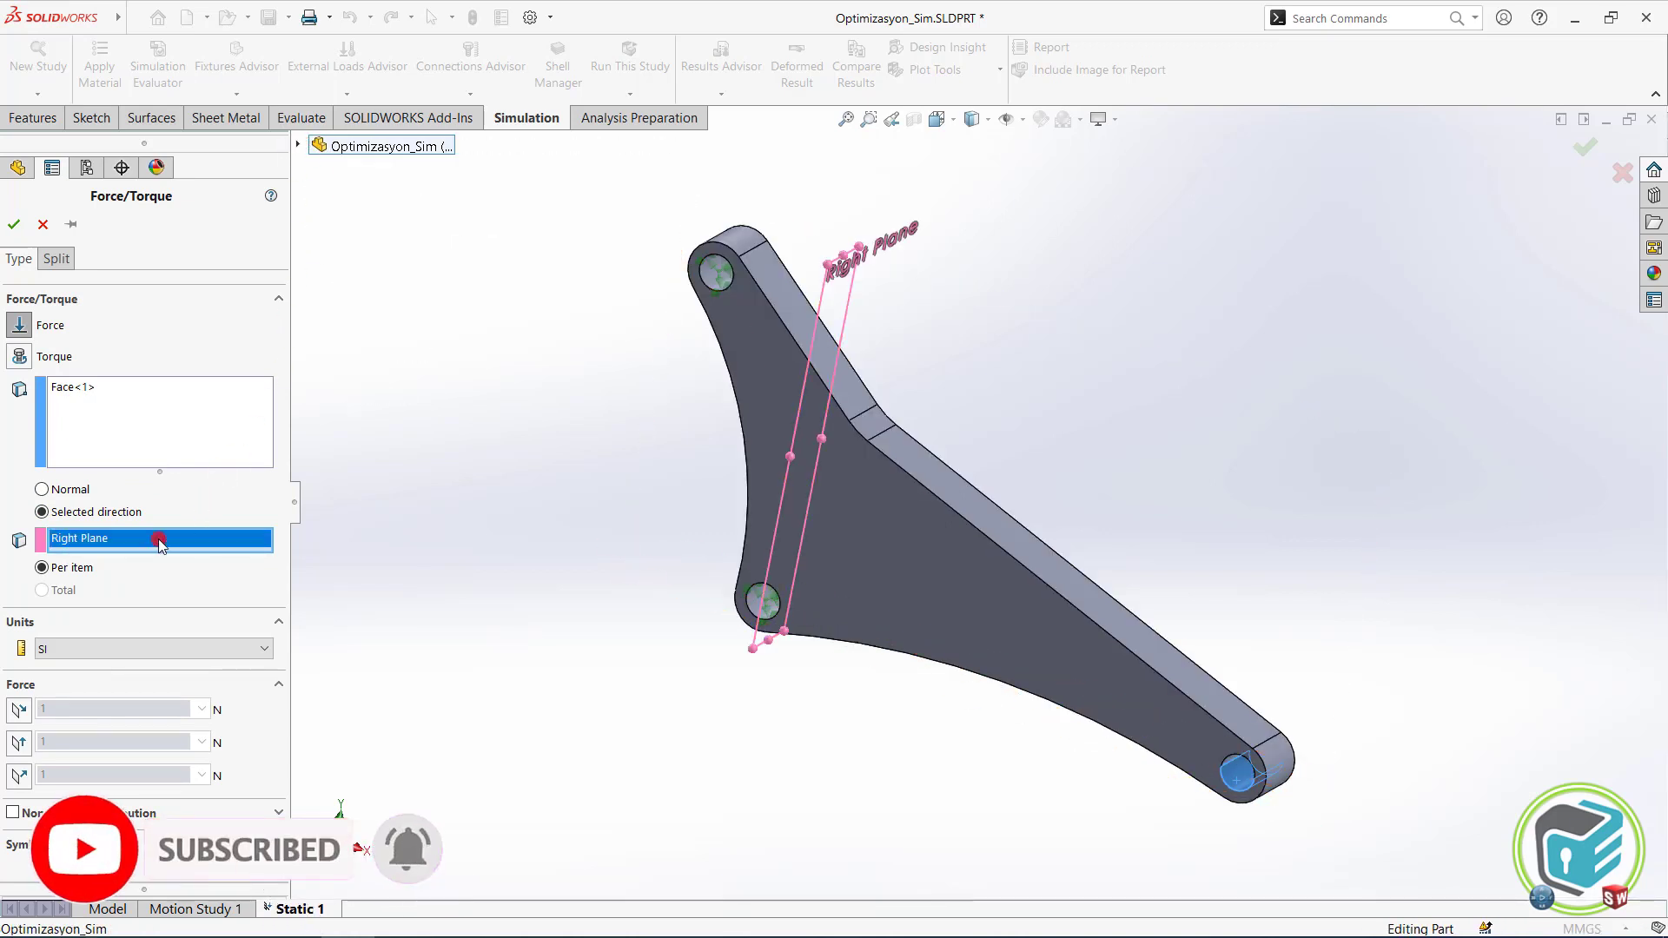
# Set the force along plane direction 2 to 500 N, reverse its direction and accept the load.
pyautogui.click(21, 743)
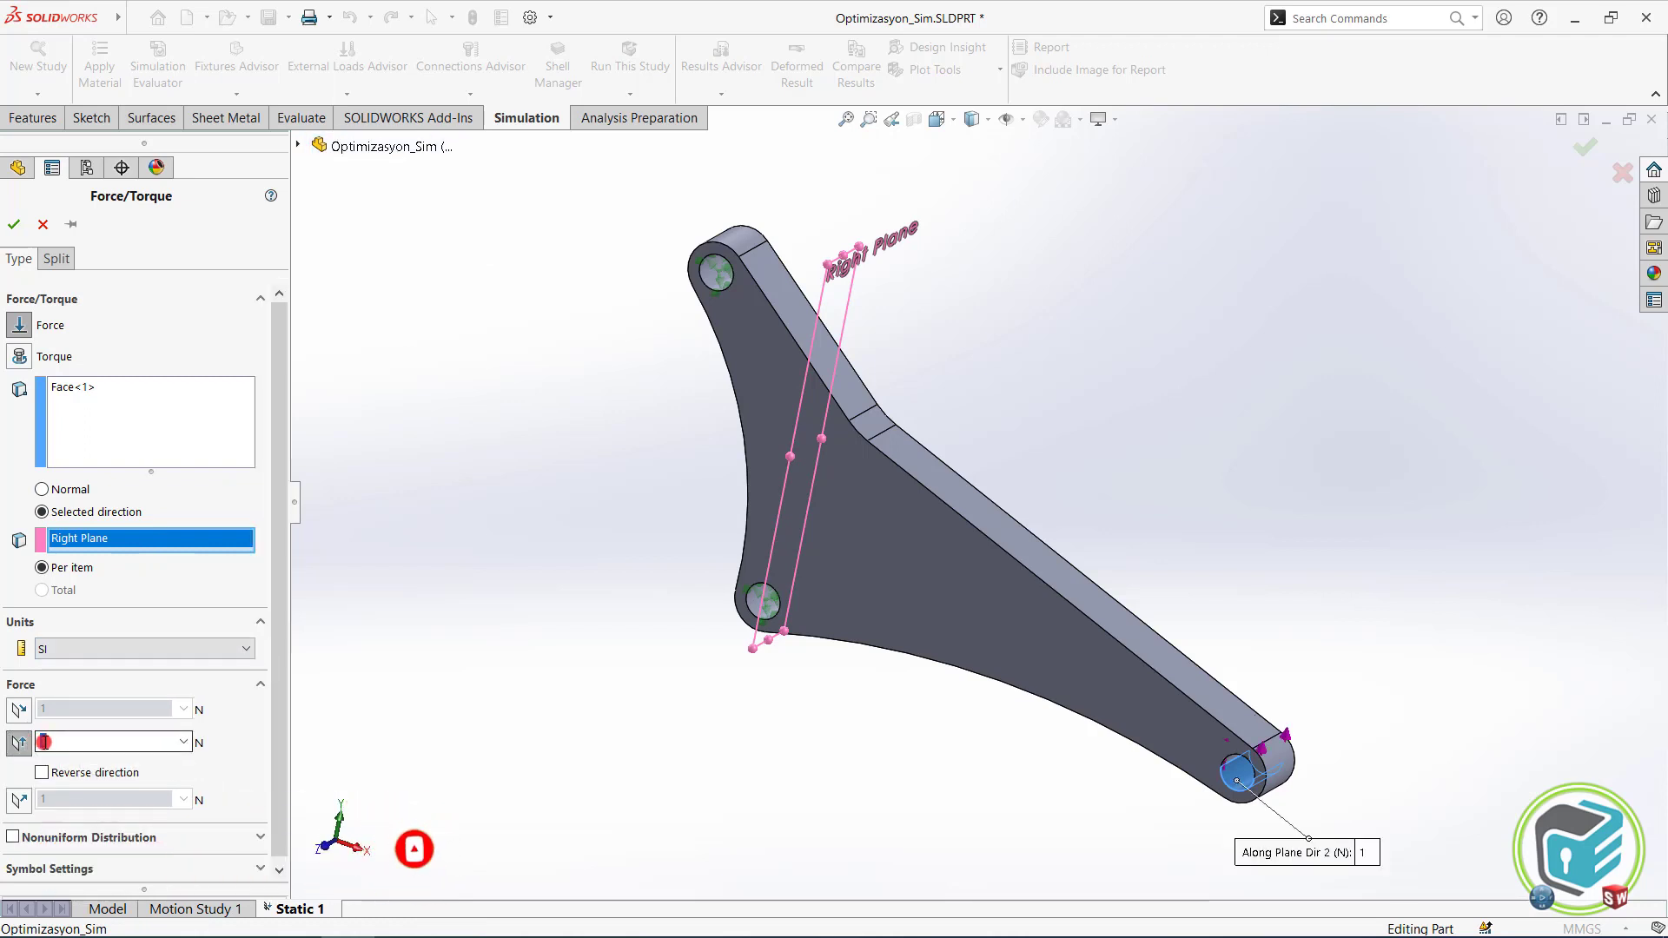
pyautogui.click(41, 742)
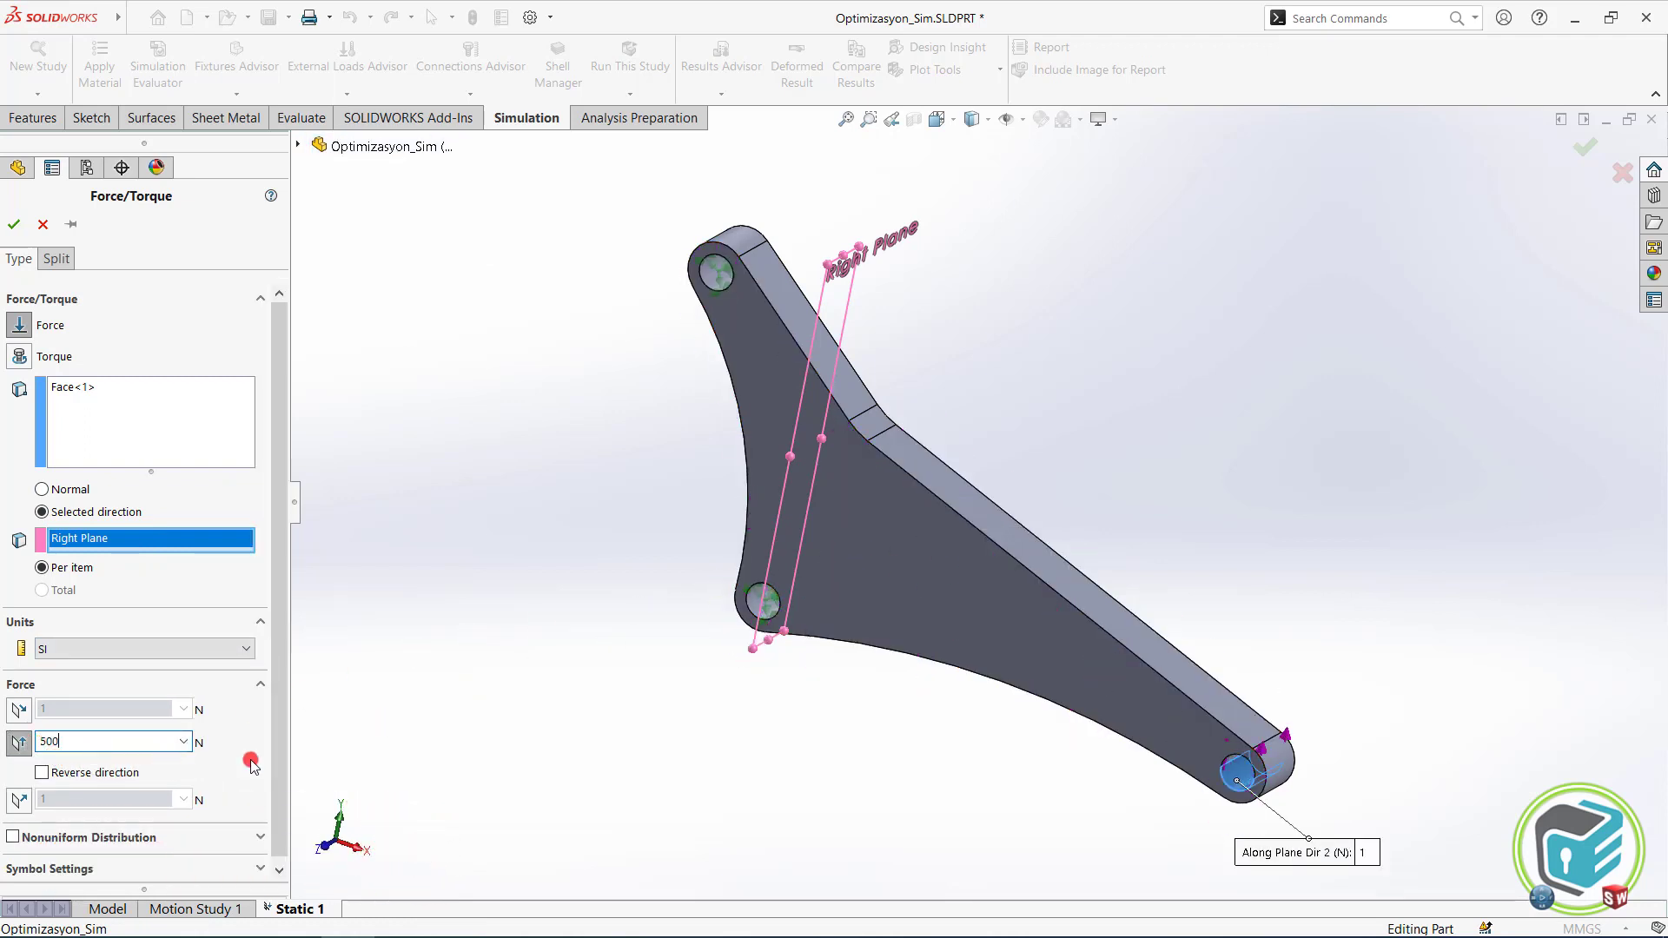
pyautogui.click(43, 773)
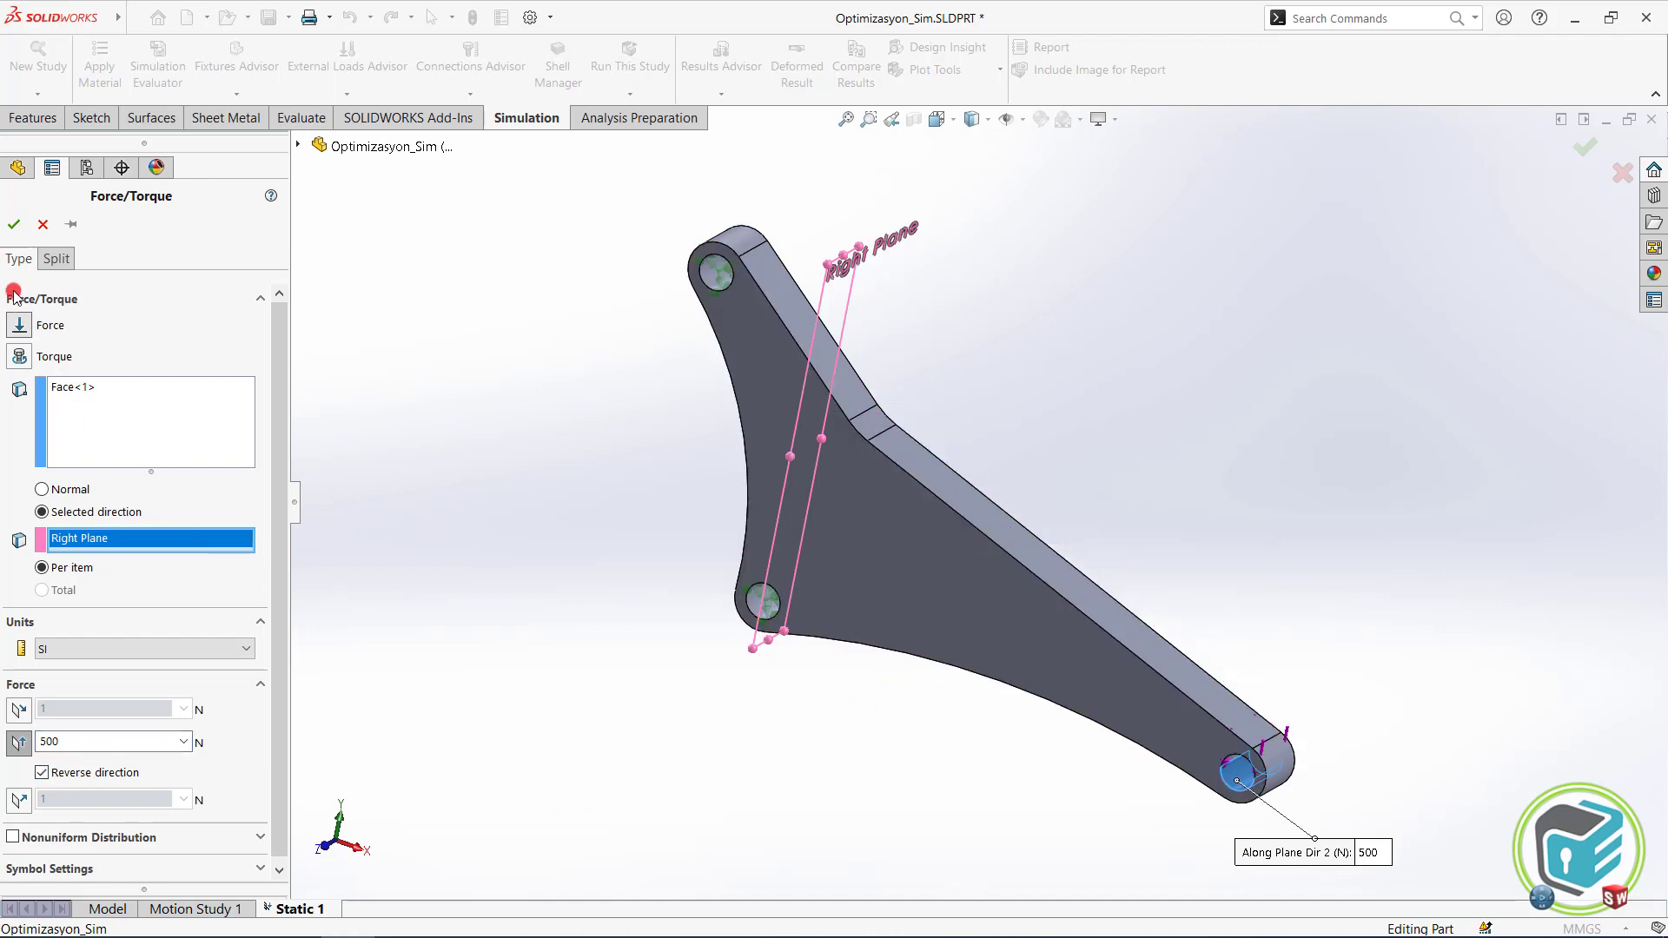
pyautogui.click(14, 224)
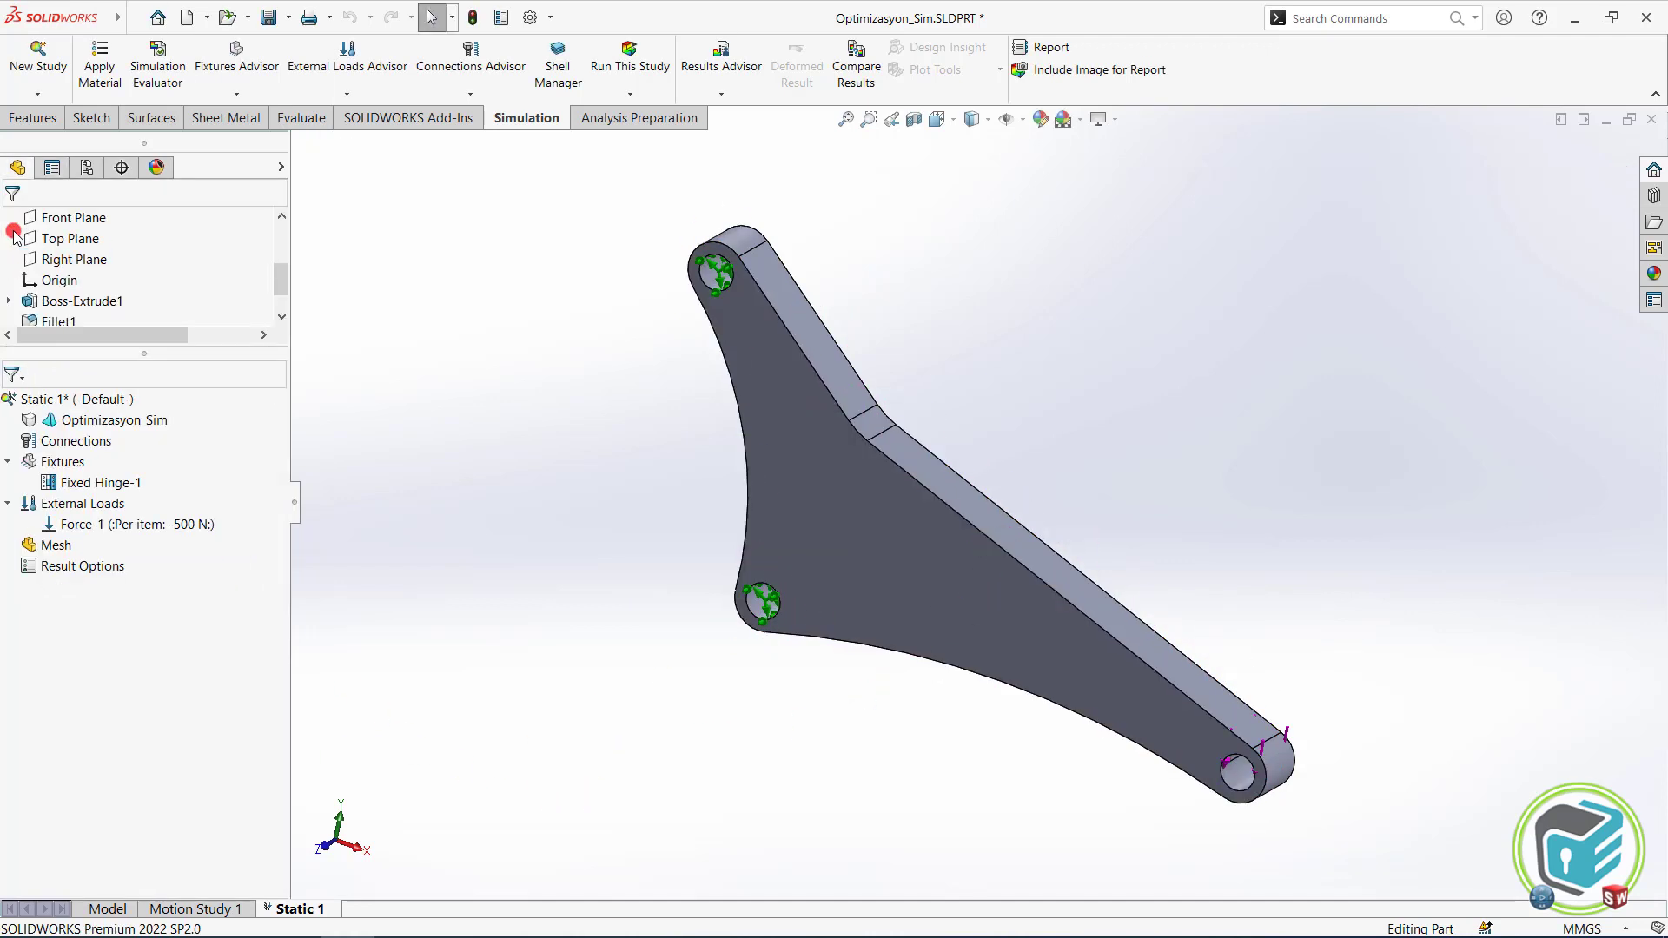
# Assign the 1060 Alloy aluminium material to the bracket in the study.
pyautogui.rightClick(105, 420)
pyautogui.click(180, 435)
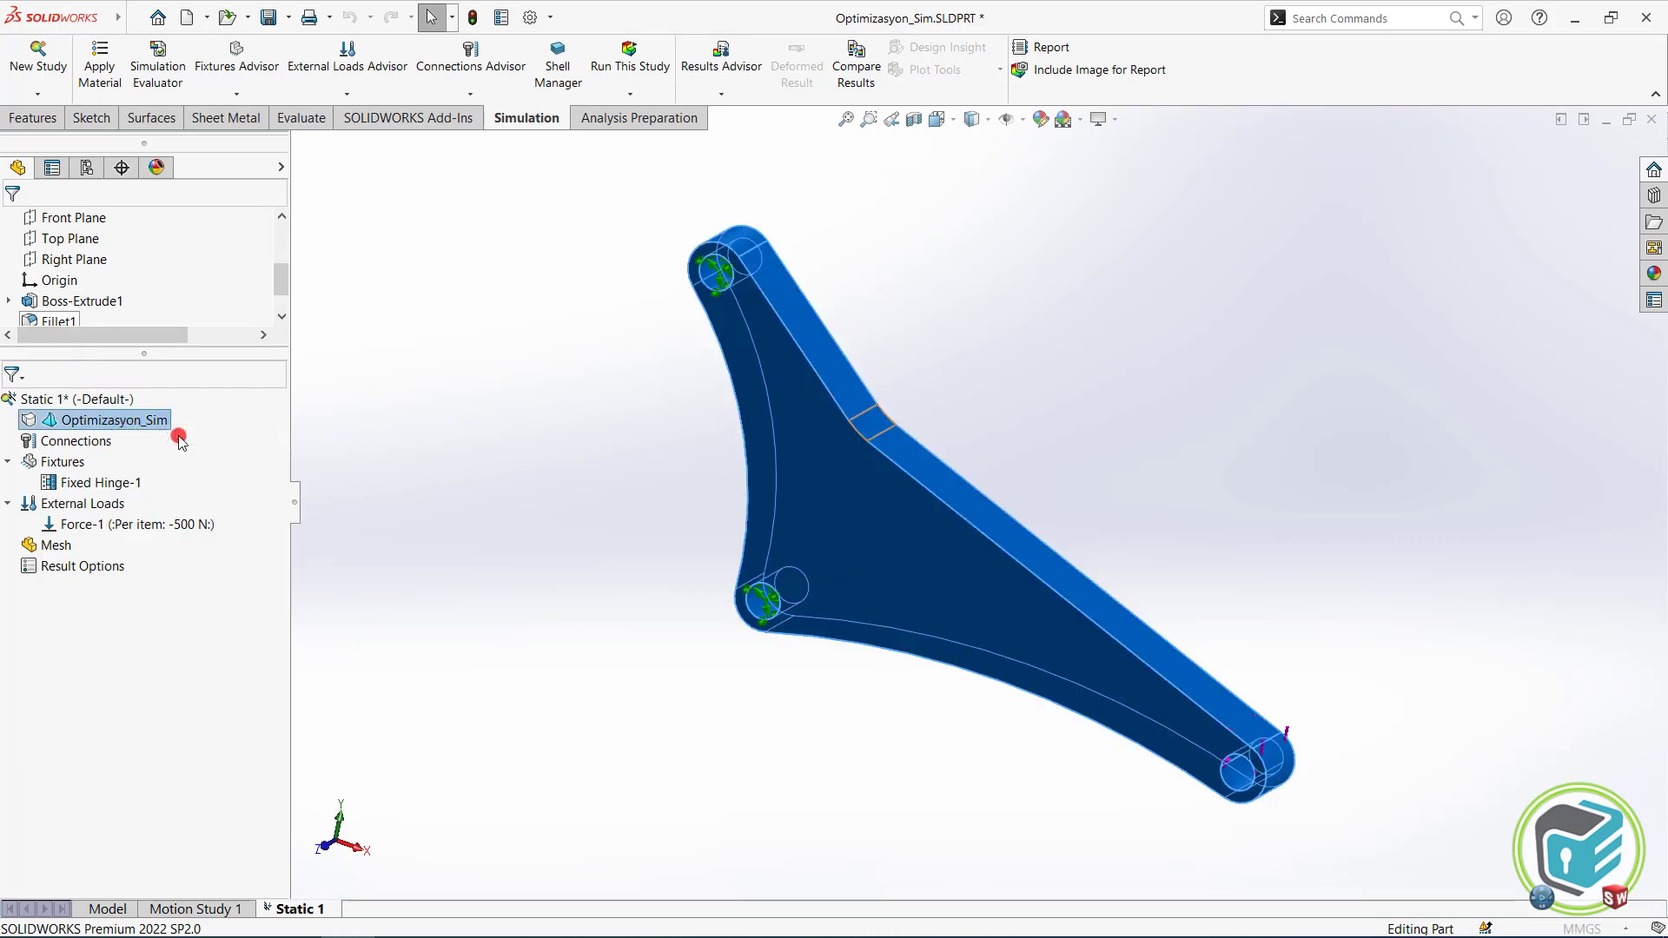
pyautogui.click(47, 122)
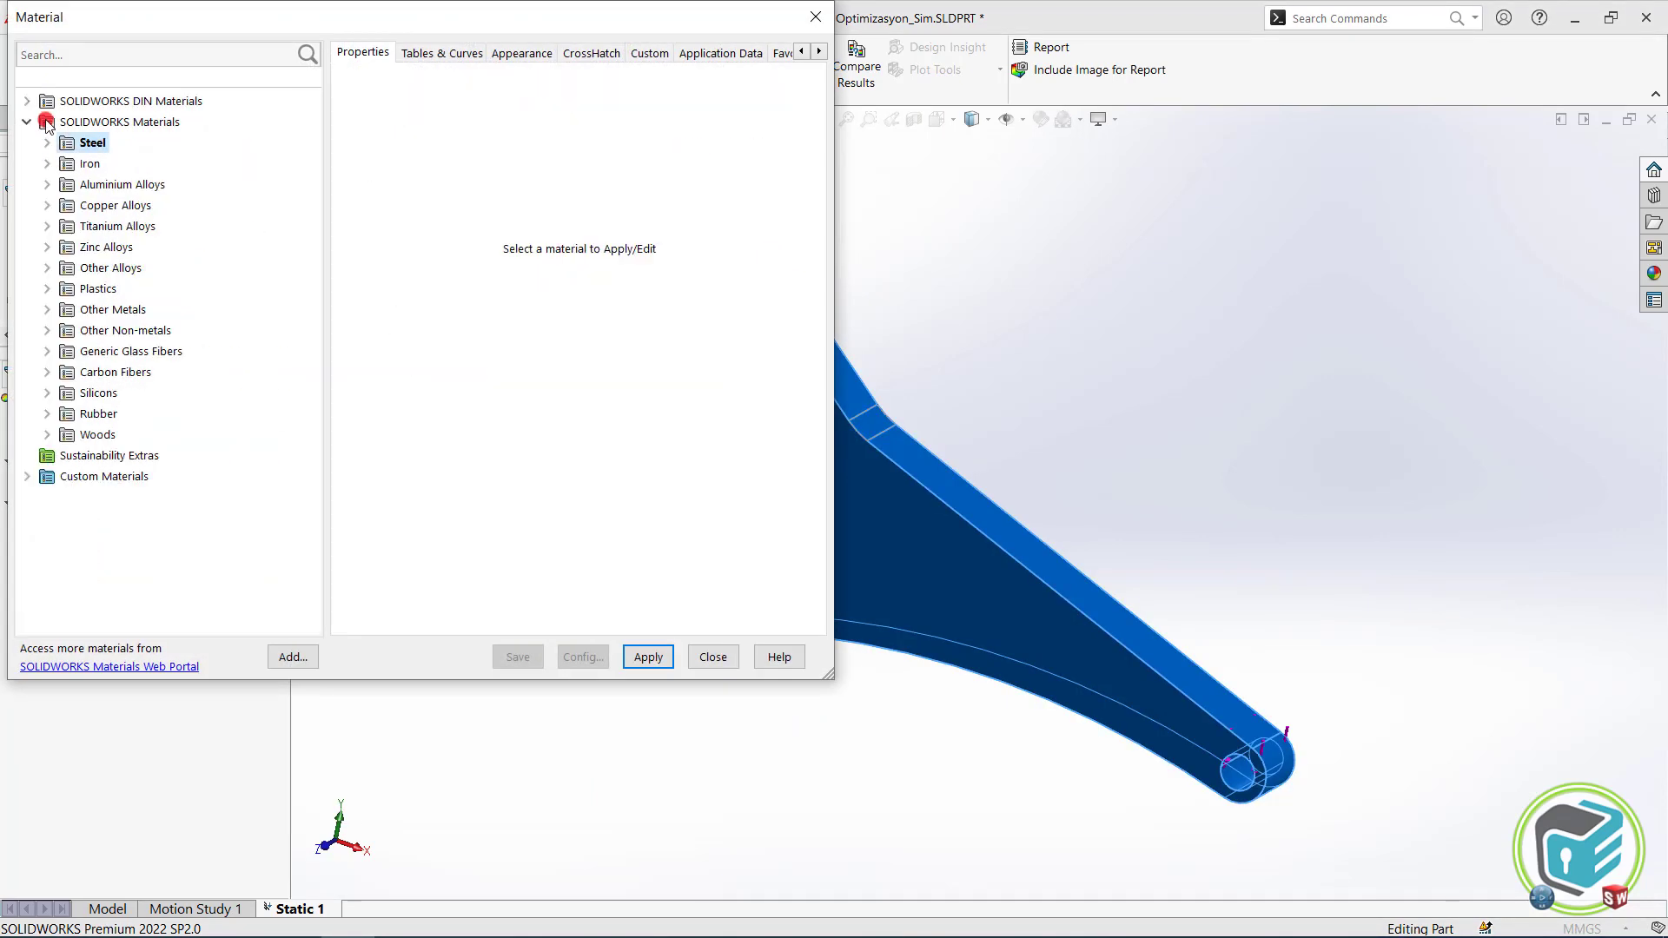
pyautogui.click(47, 185)
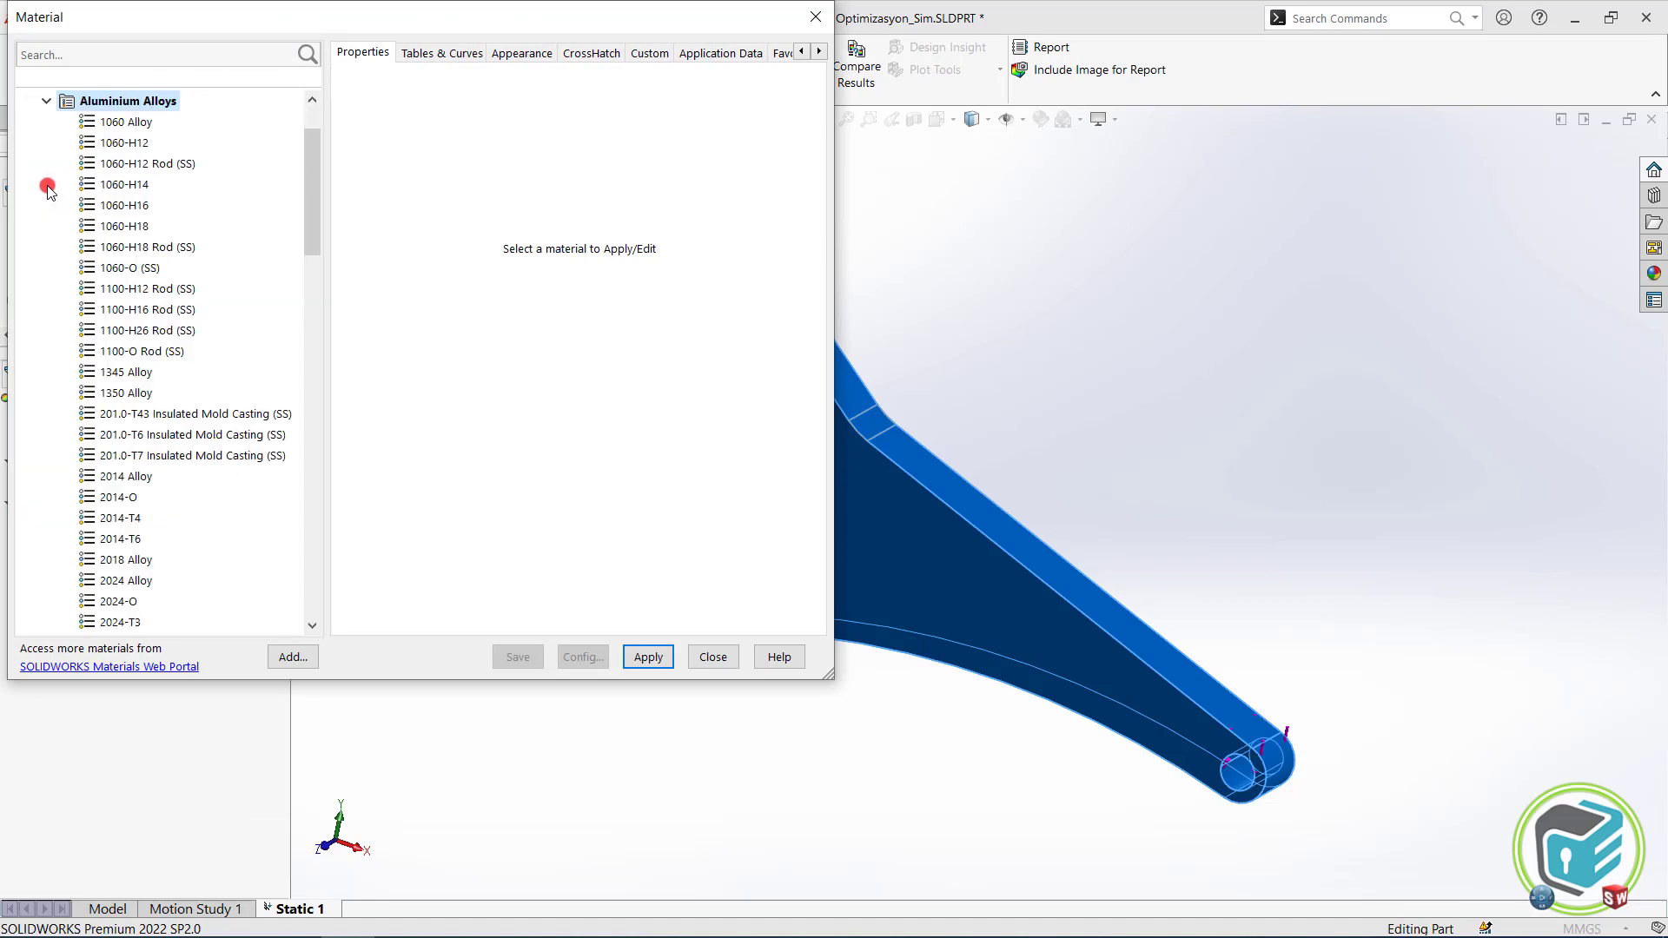
pyautogui.click(126, 122)
pyautogui.click(647, 658)
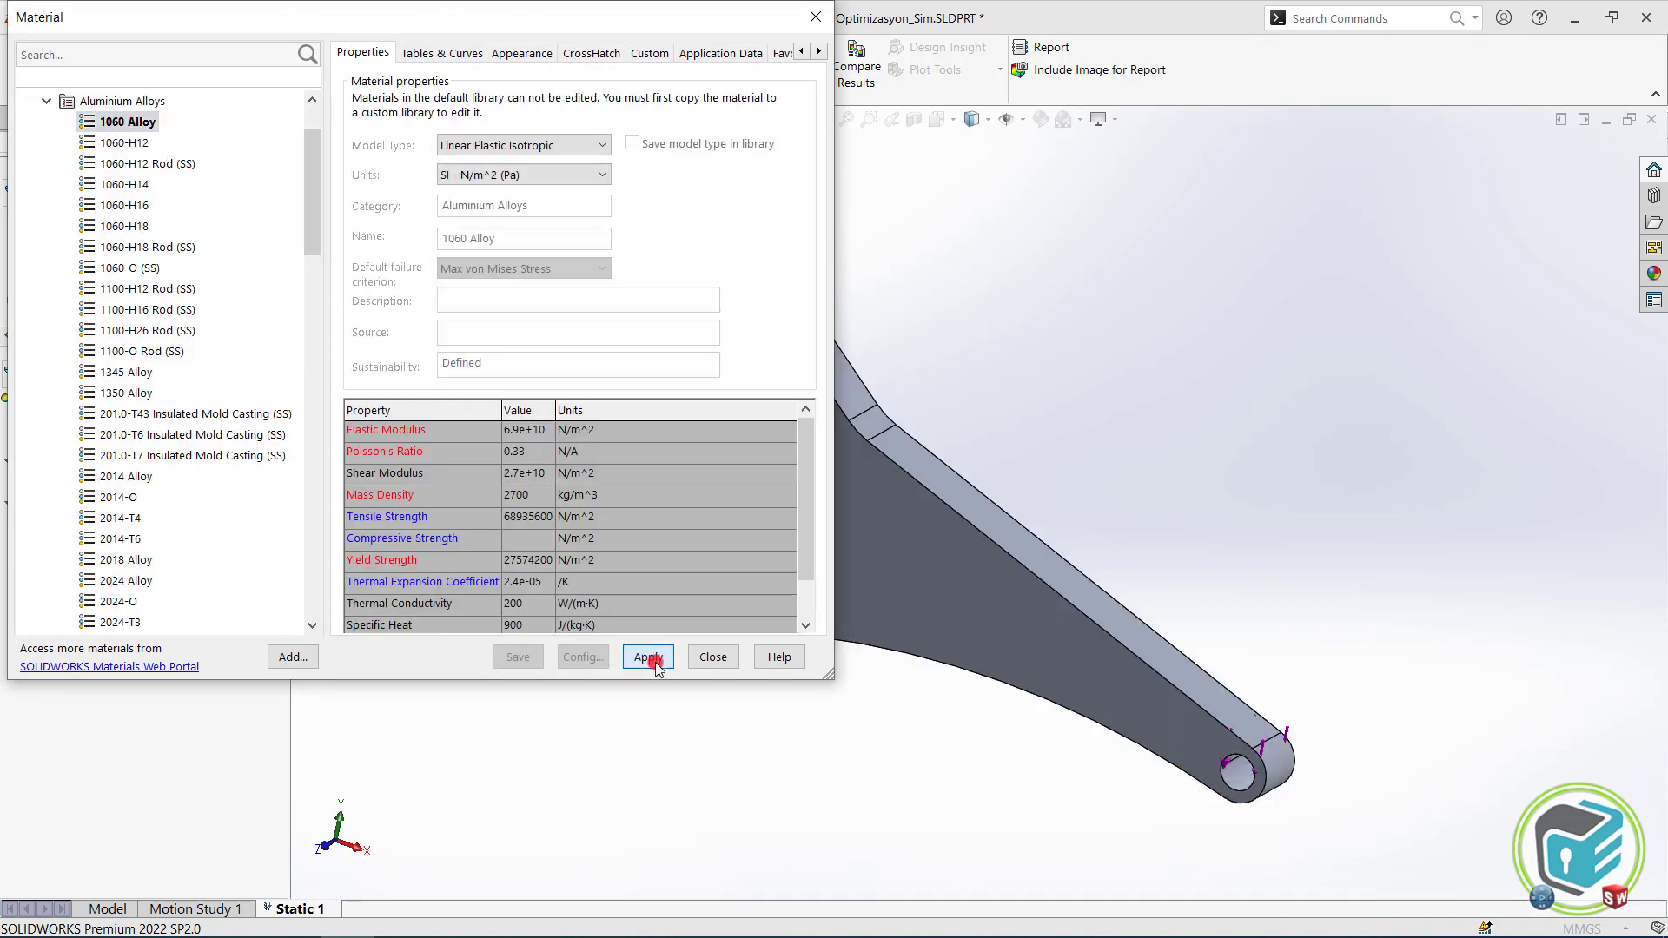
pyautogui.click(713, 658)
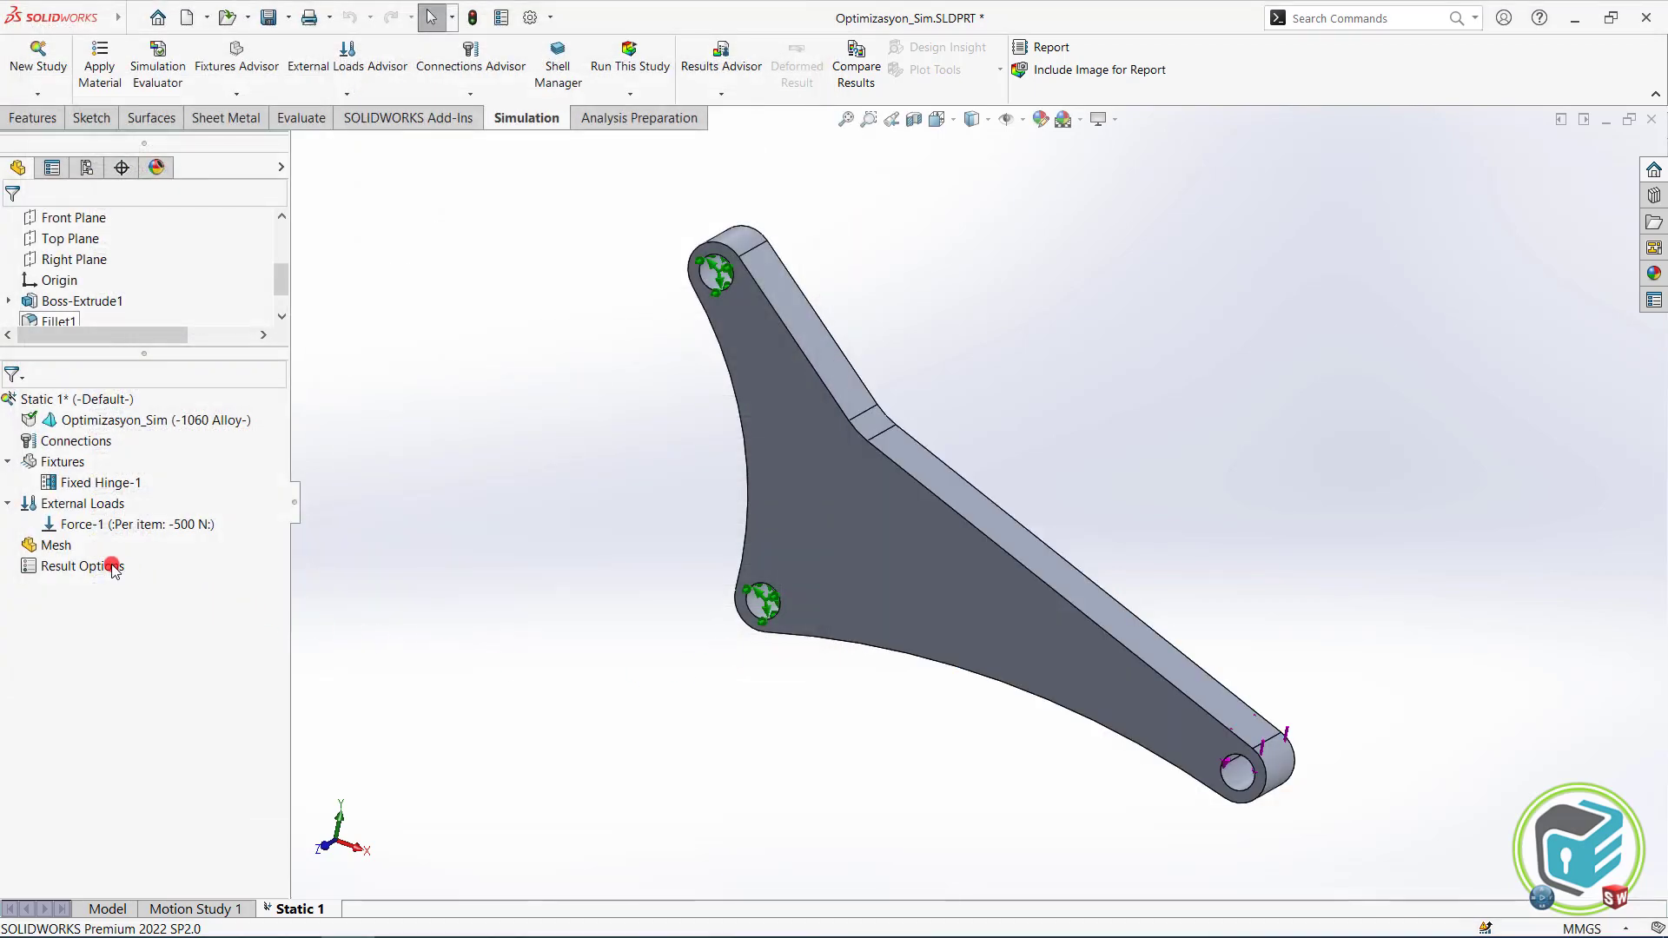
# Create a finer blended curvature-based mesh with a maximum element size of about 3.67 mm and run the static study.
pyautogui.rightClick(67, 547)
pyautogui.click(113, 617)
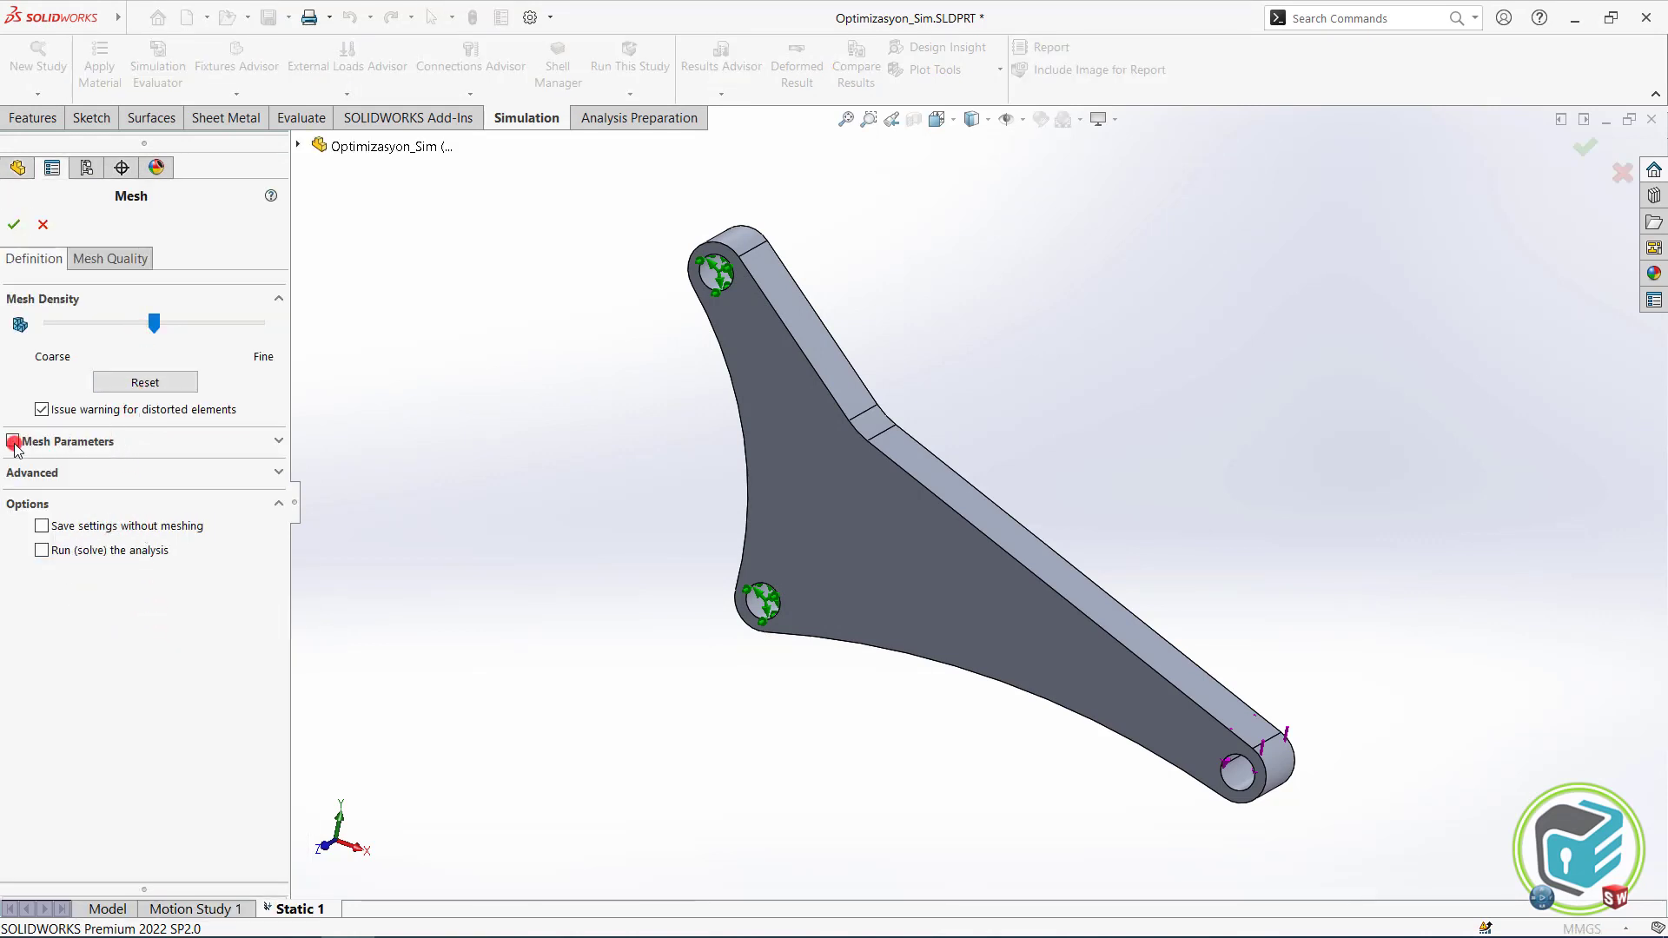
pyautogui.click(13, 442)
pyautogui.moveTo(155, 326); pyautogui.dragTo(233, 335)
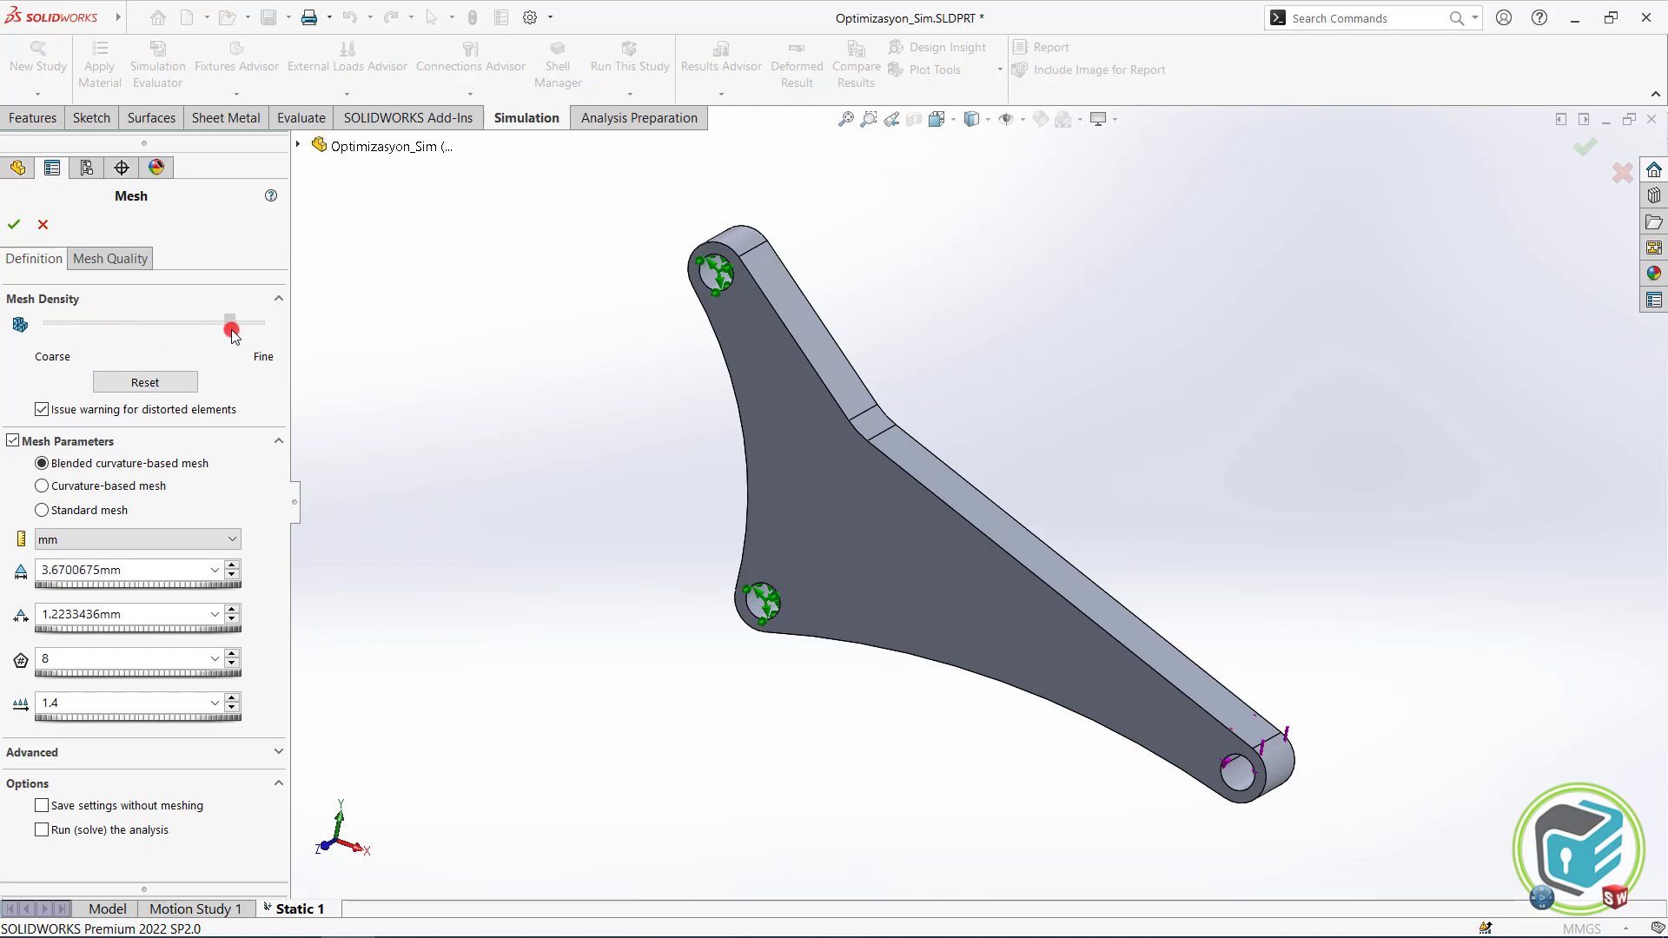
pyautogui.click(17, 225)
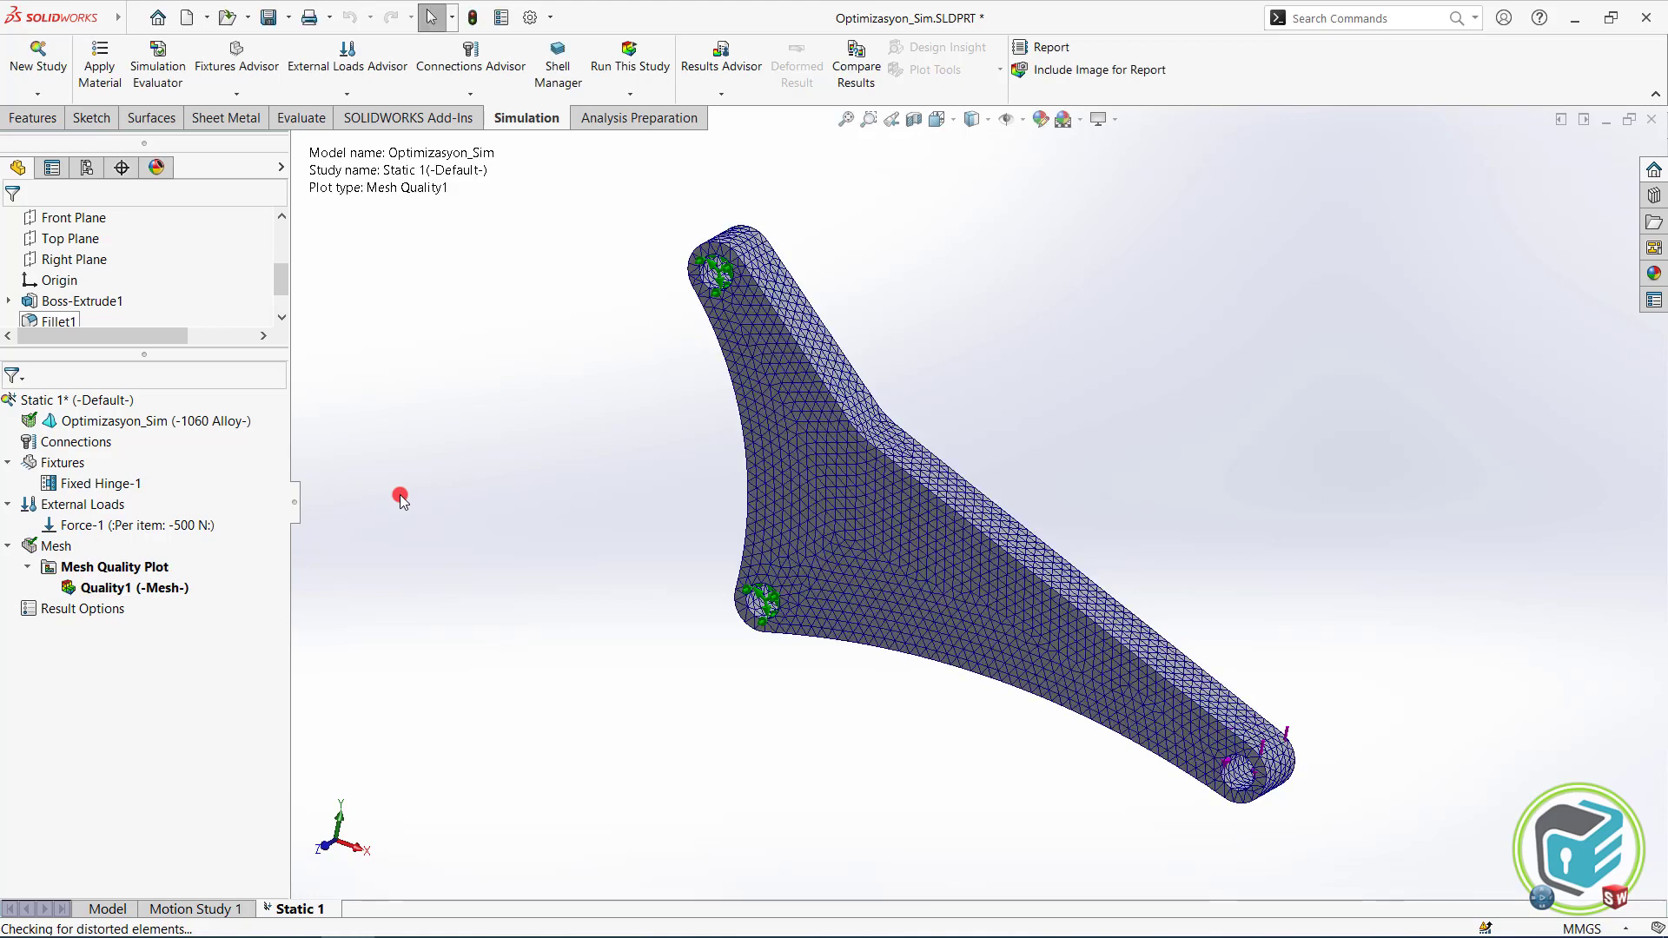
pyautogui.rightClick(66, 400)
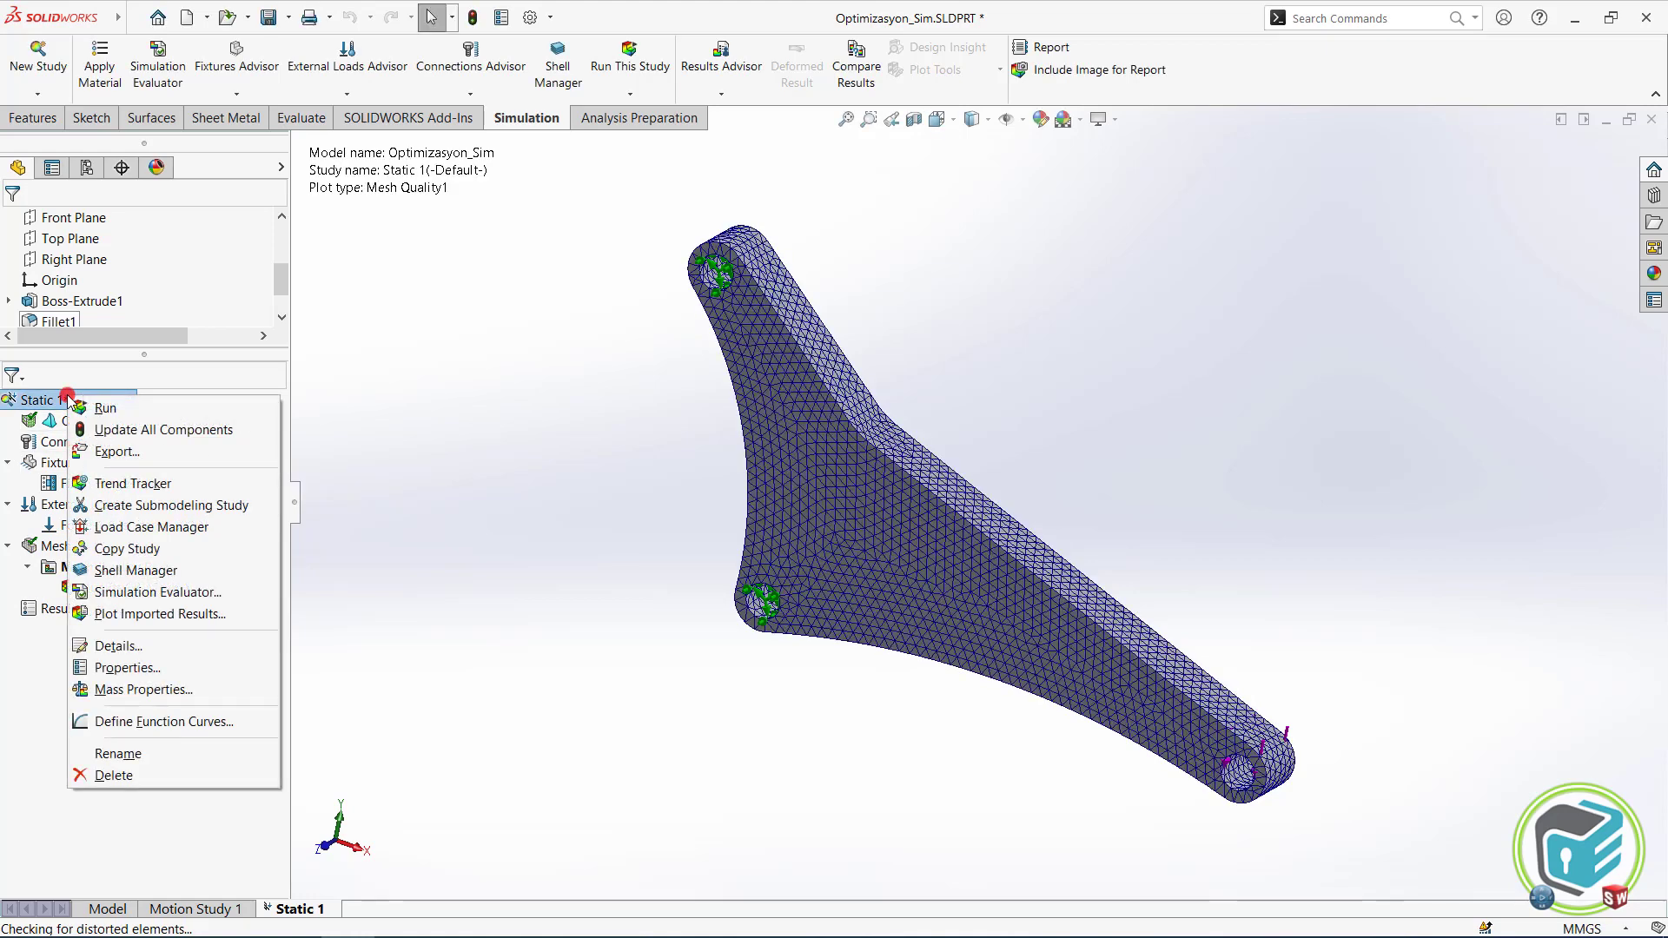
pyautogui.click(105, 407)
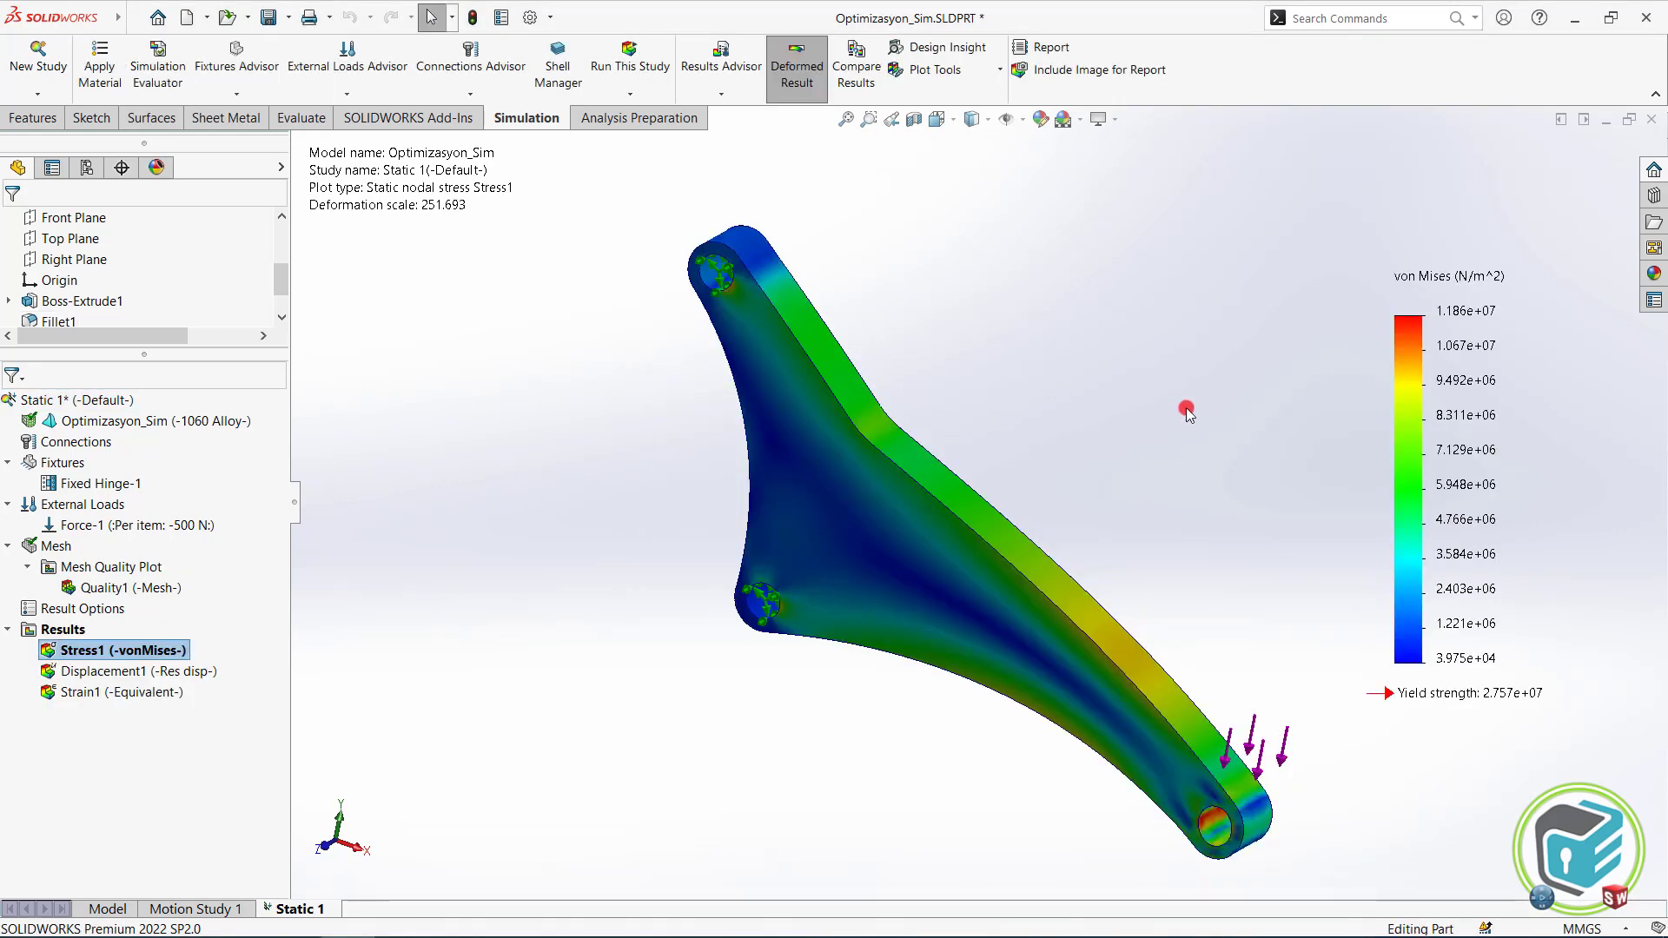
# Format the von Mises stress plot with floating numbers and N/mm^2 (MPa) units.
pyautogui.doubleClick(1458, 434)
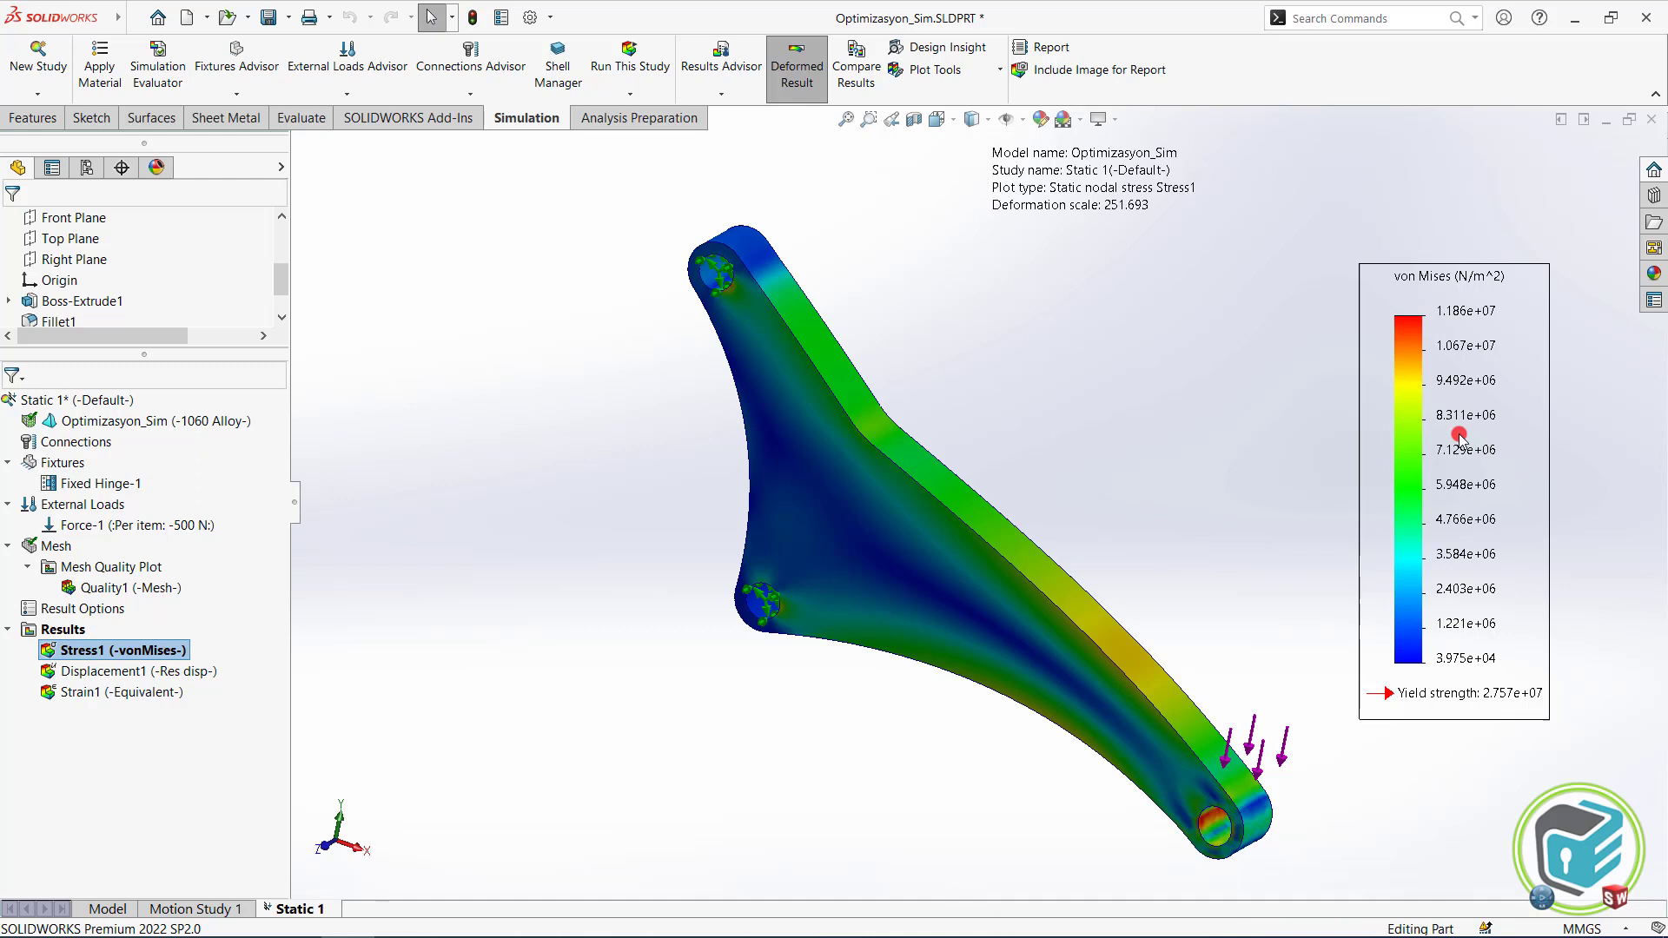
pyautogui.click(119, 707)
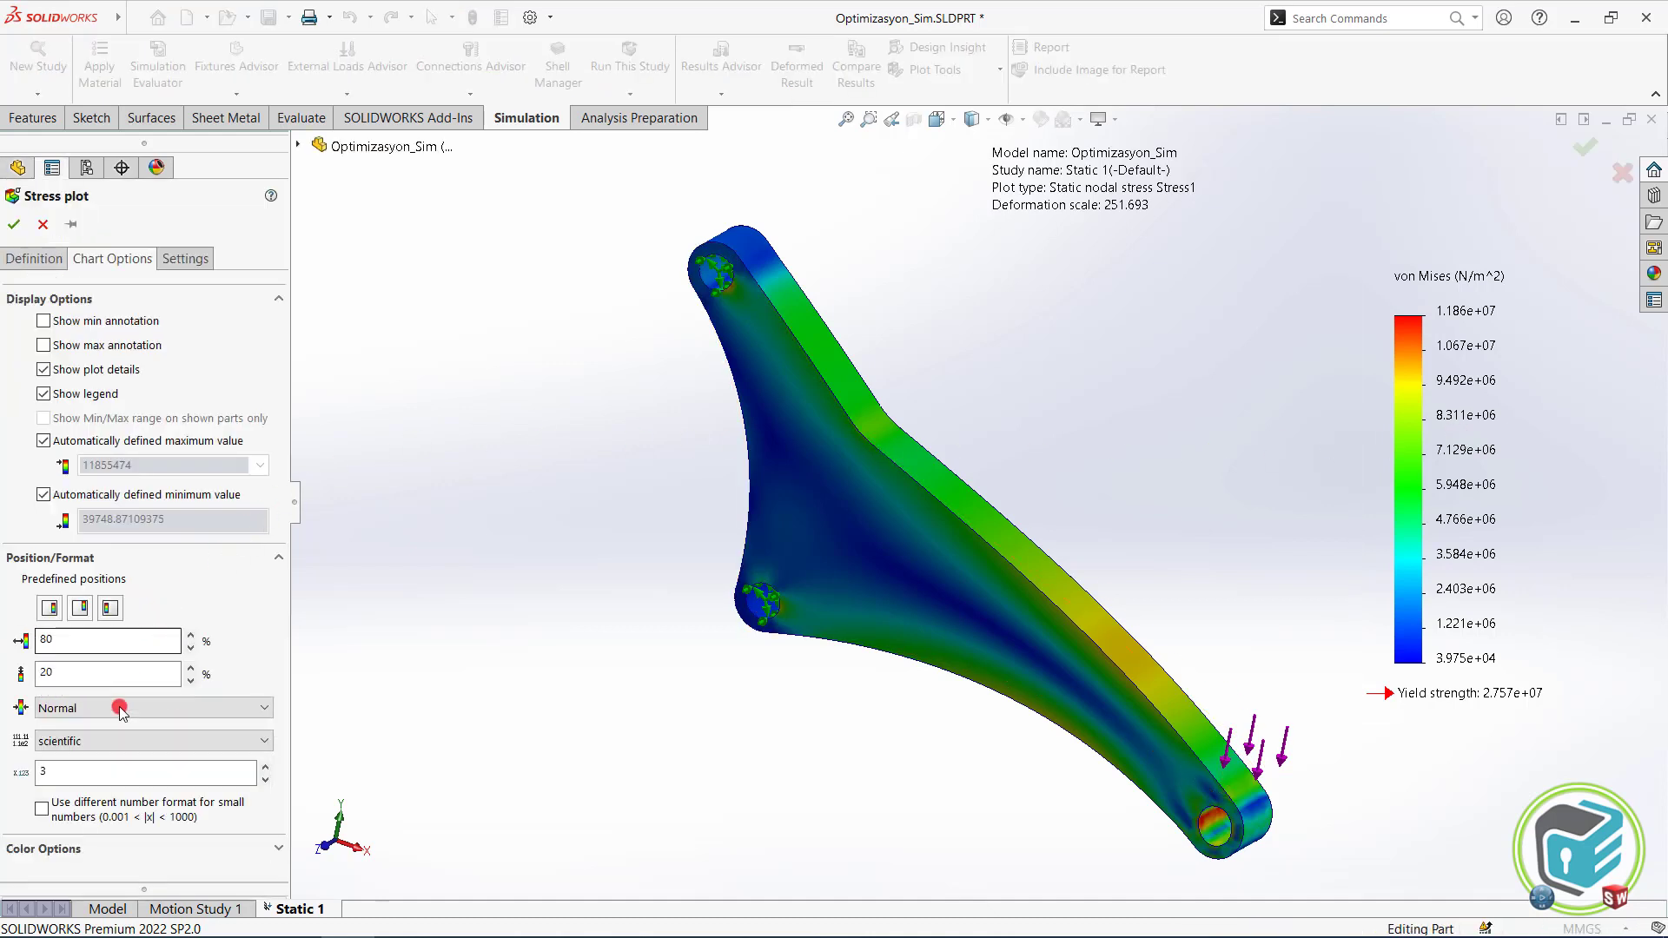
pyautogui.click(104, 740)
pyautogui.click(105, 769)
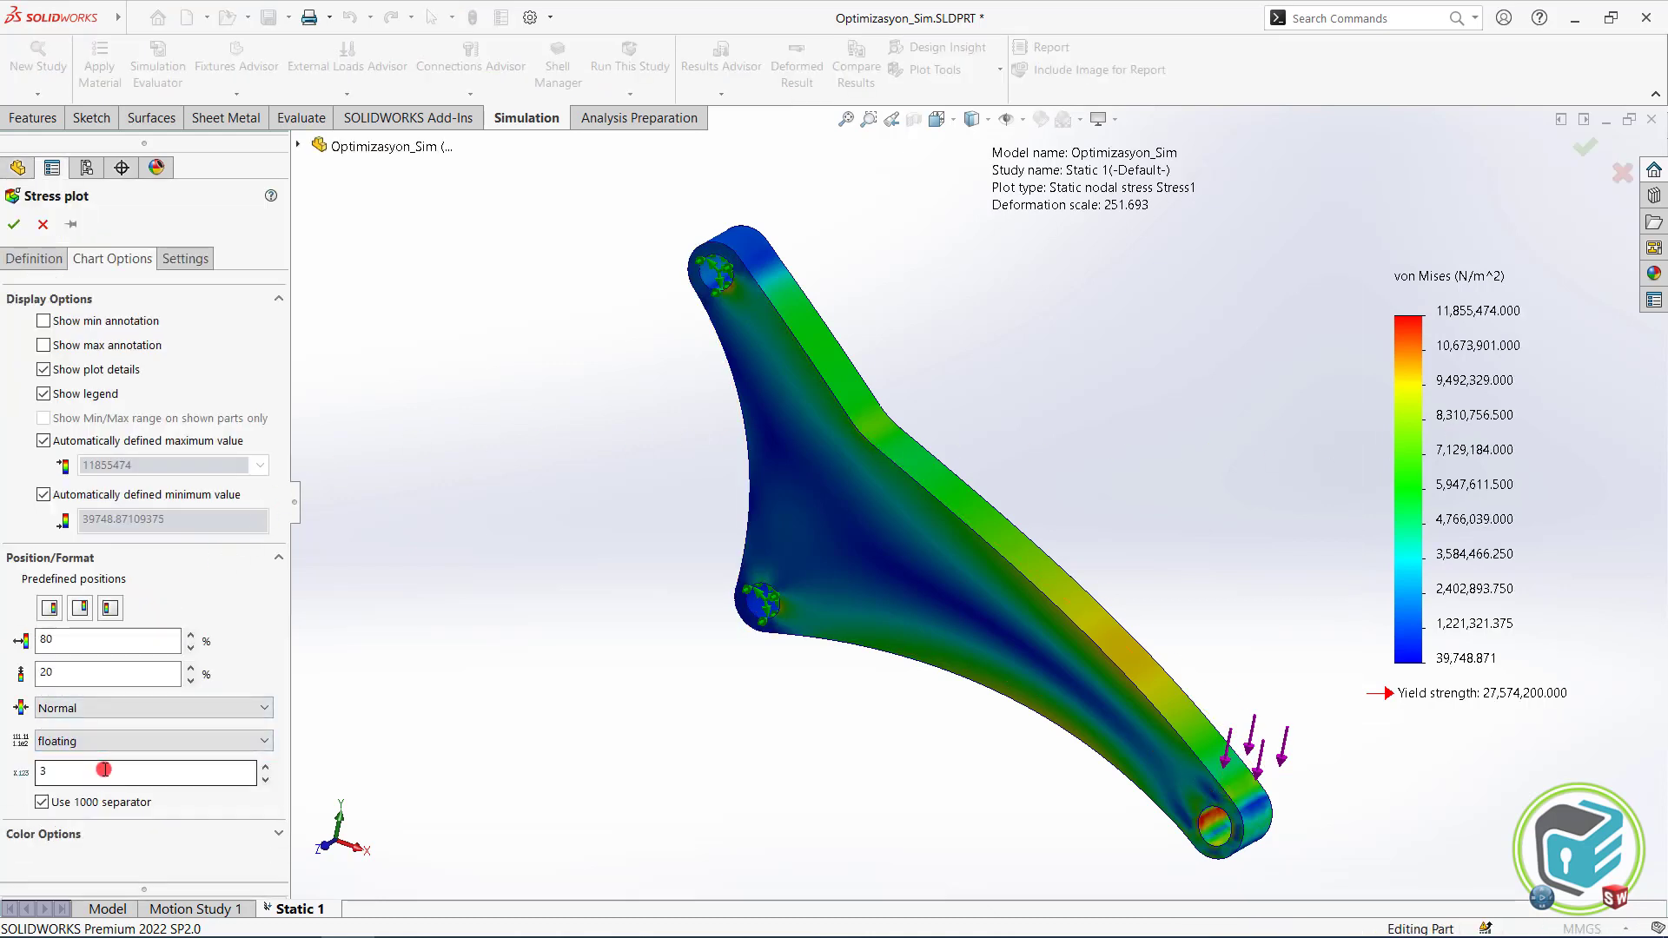
pyautogui.click(39, 258)
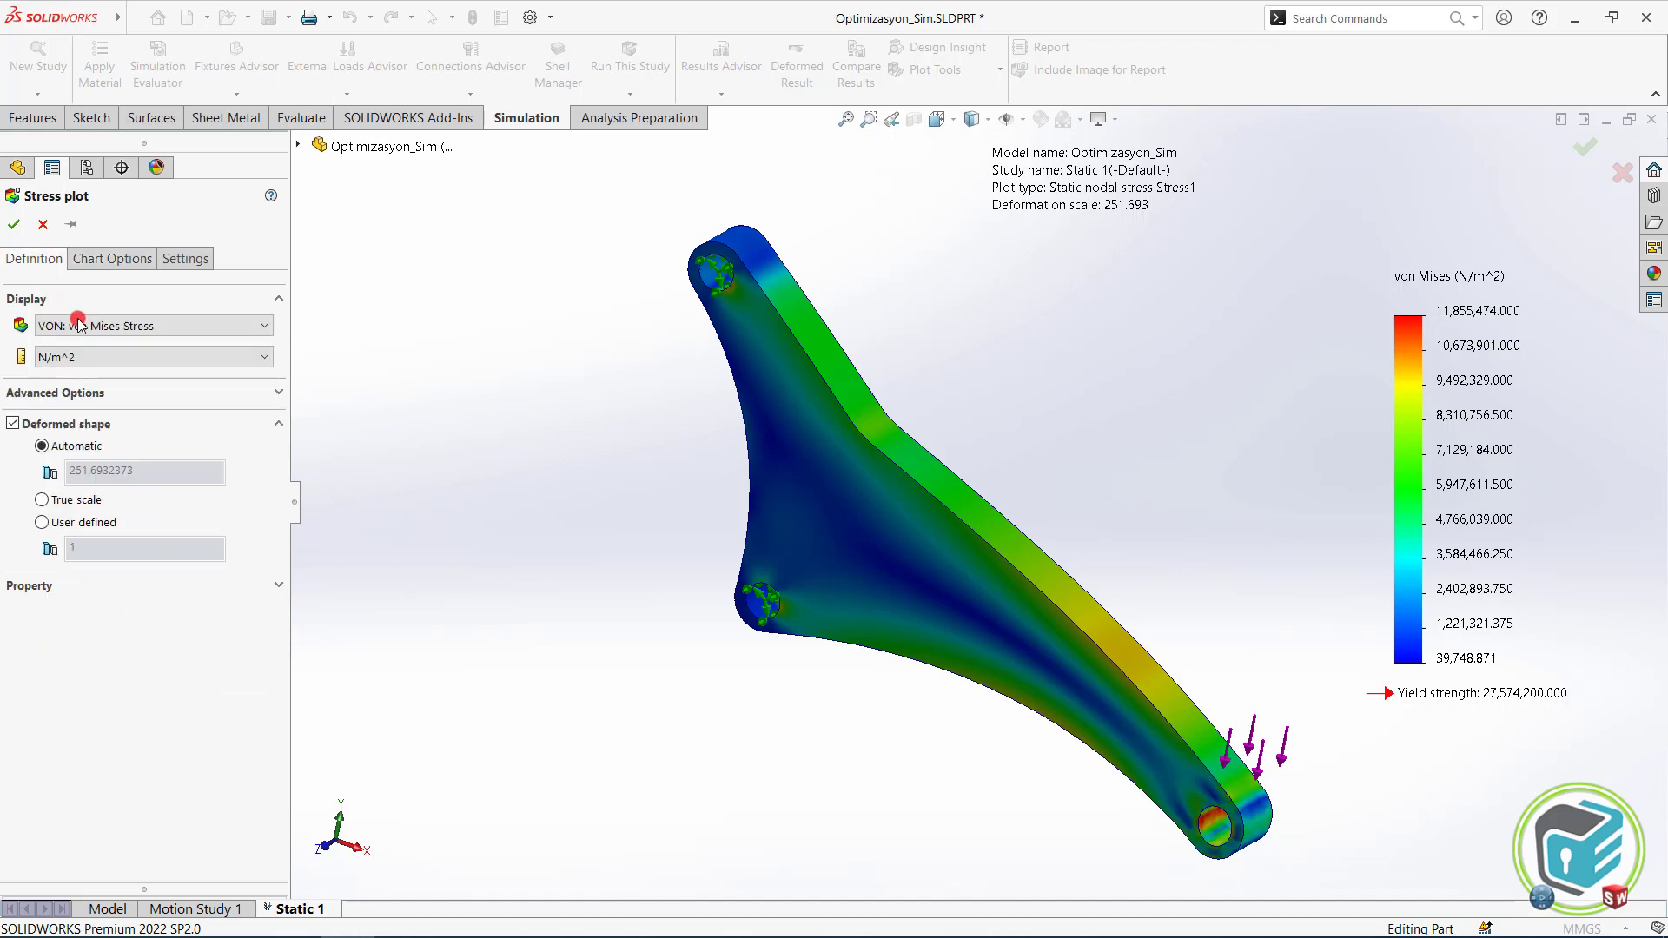
pyautogui.click(82, 357)
pyautogui.click(100, 423)
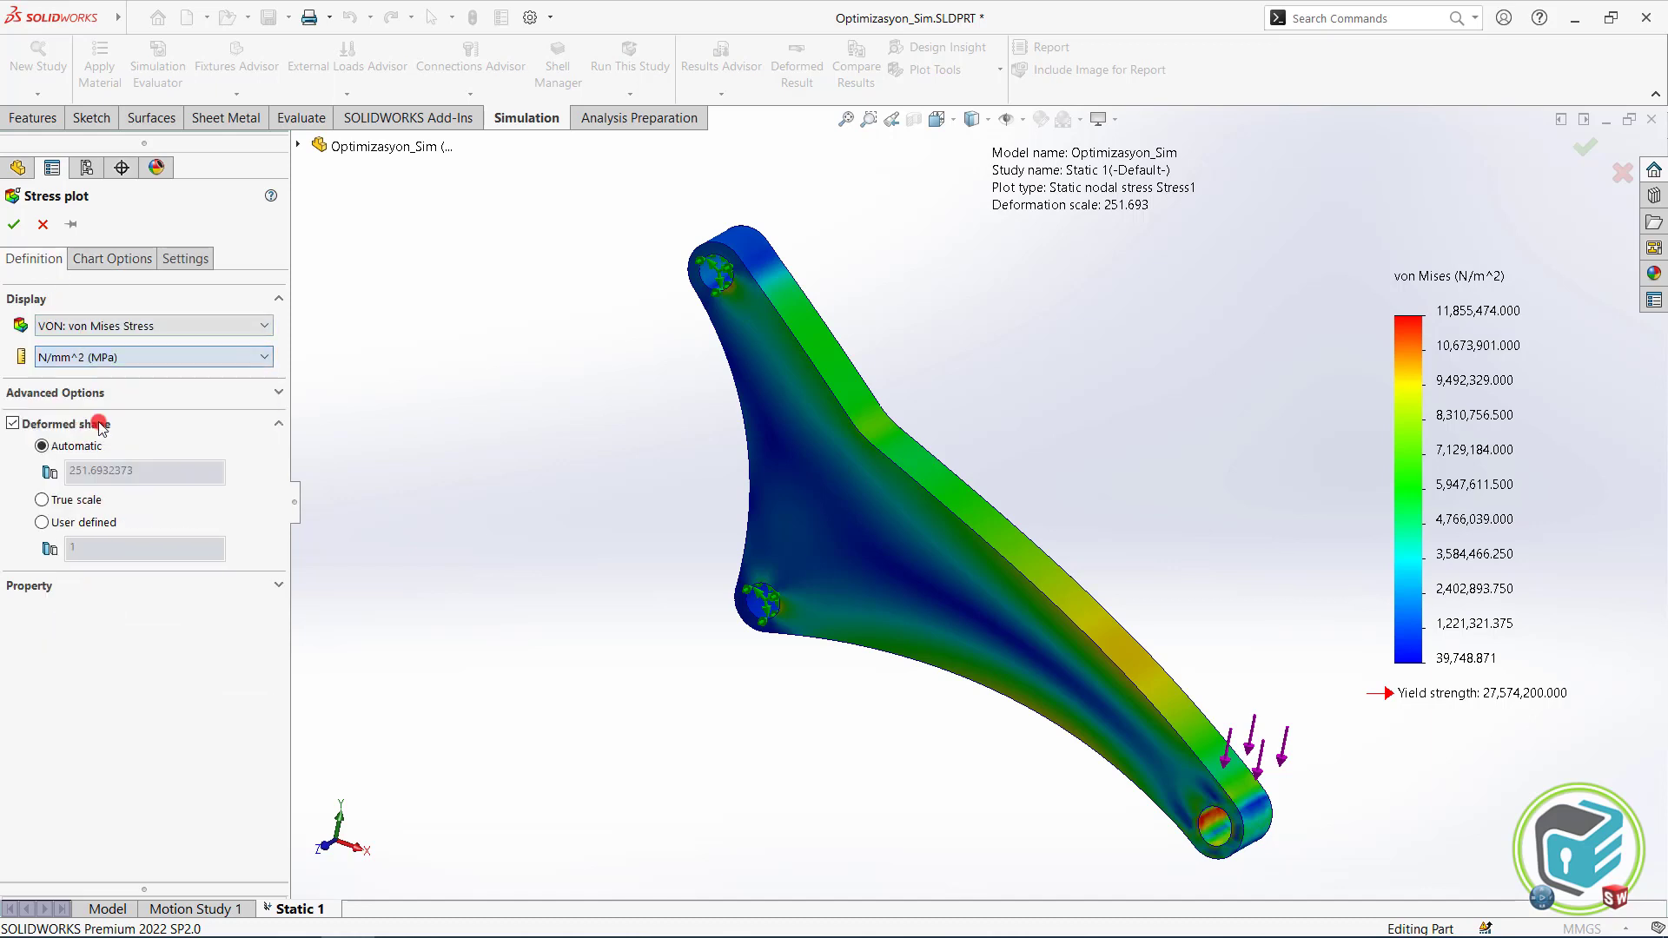
pyautogui.click(65, 350)
pyautogui.click(15, 224)
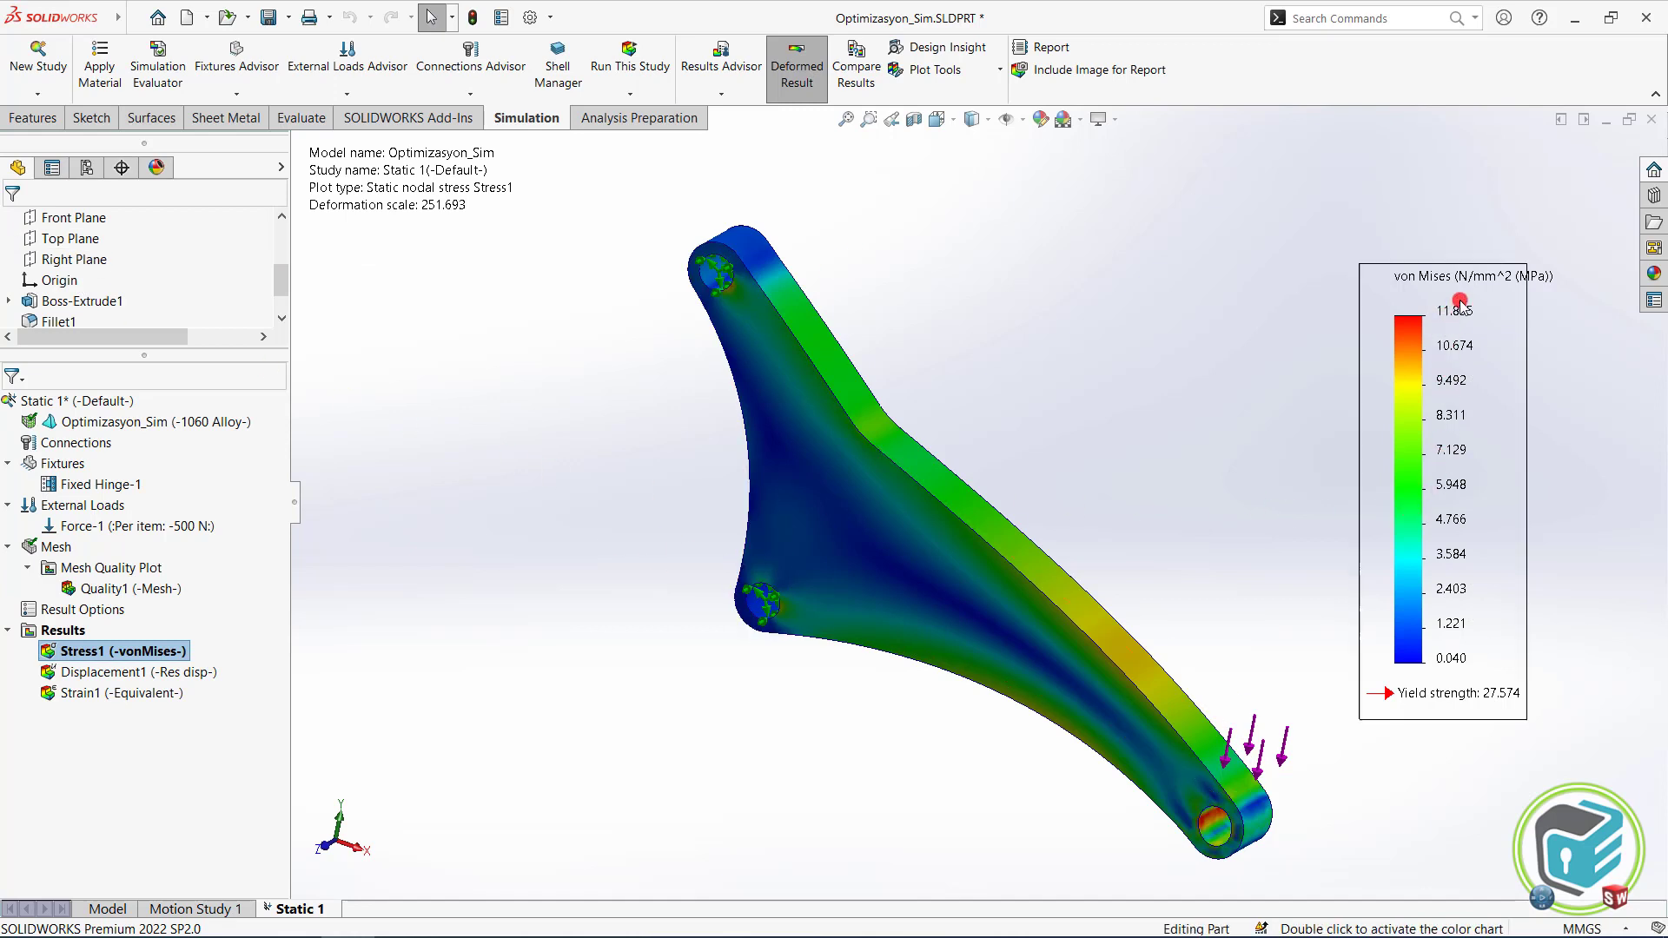
# Format the displacement plot's legend with floating numbers, then display the von Mises stress plot again.
pyautogui.doubleClick(122, 669)
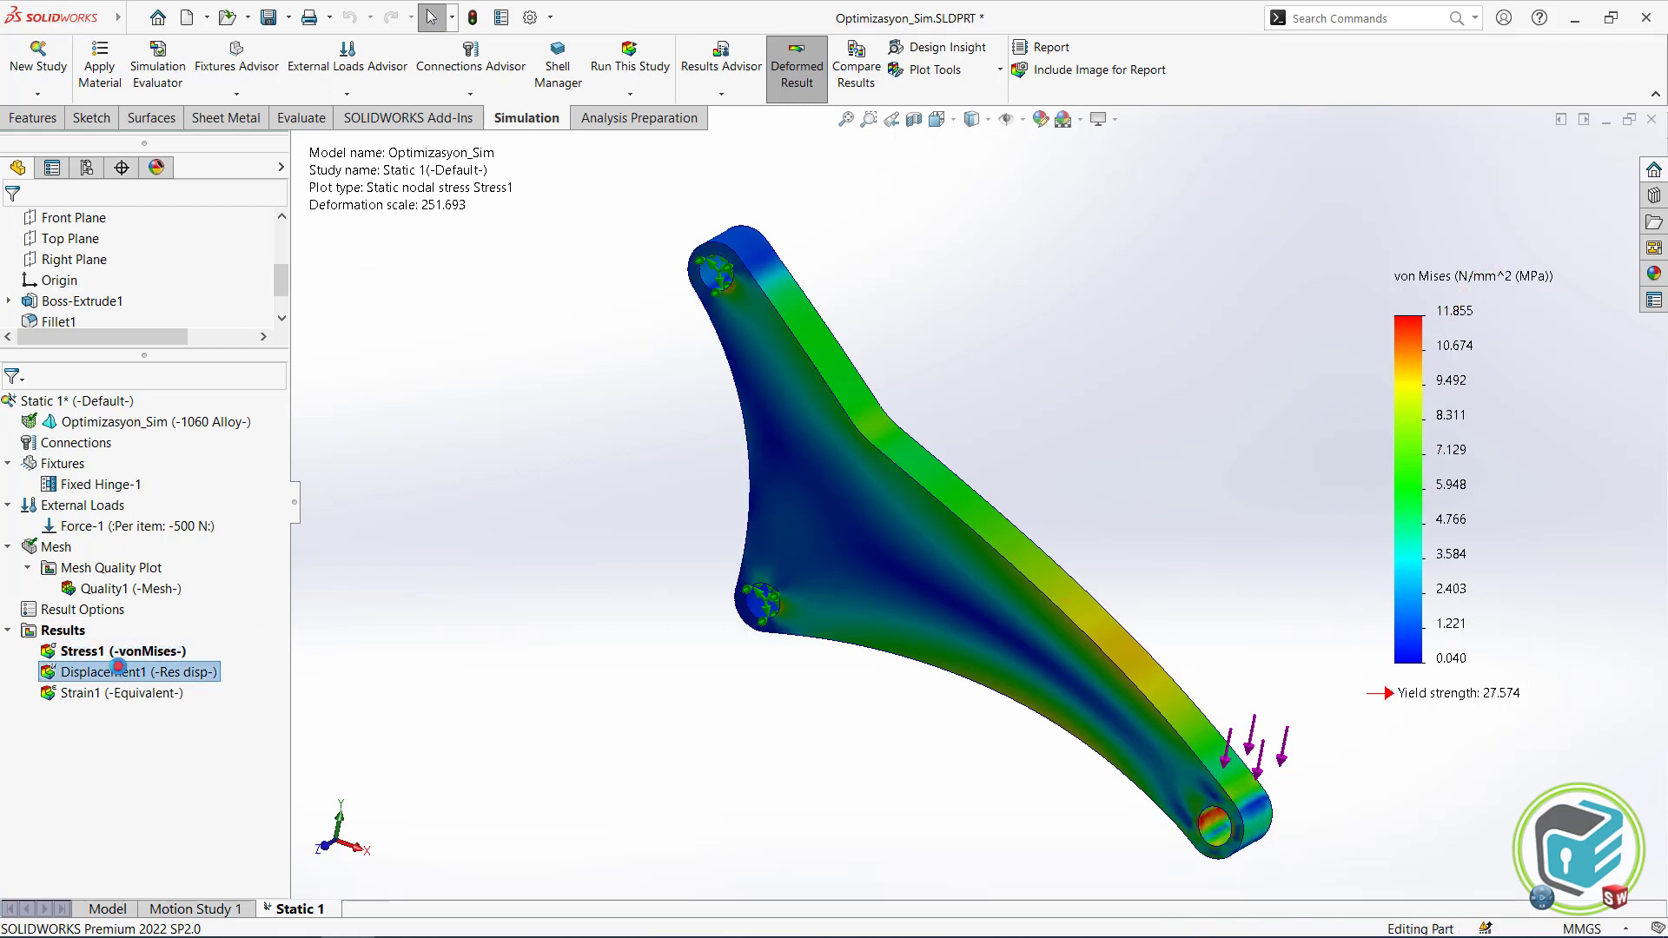
pyautogui.doubleClick(1432, 426)
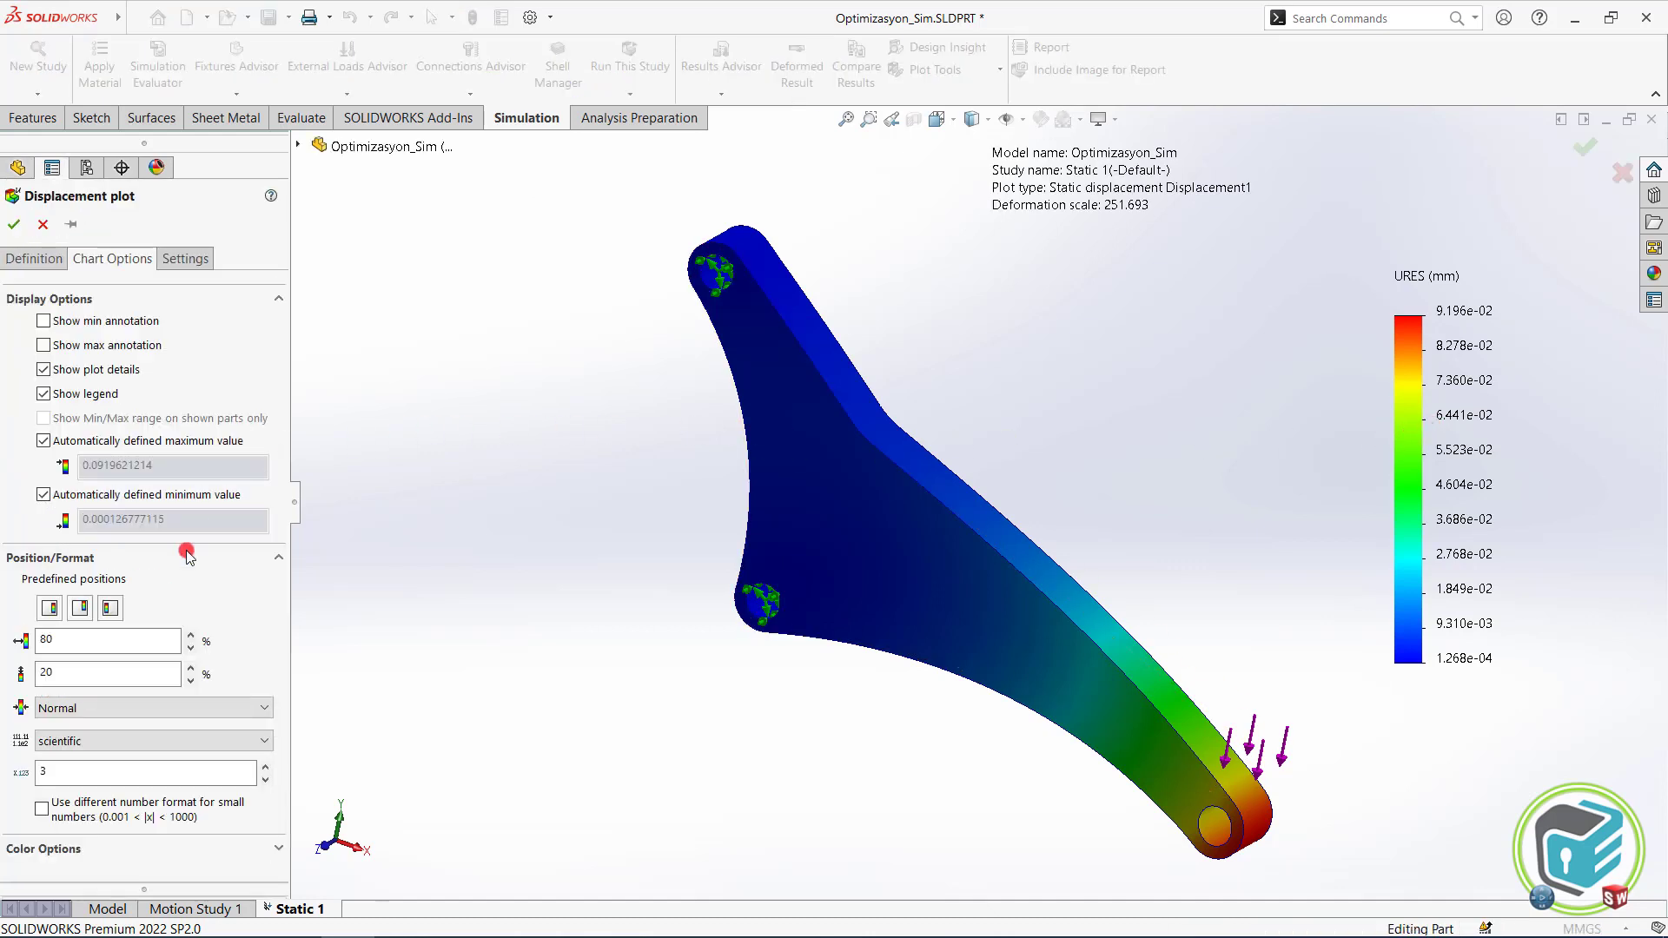
pyautogui.click(108, 740)
pyautogui.click(94, 772)
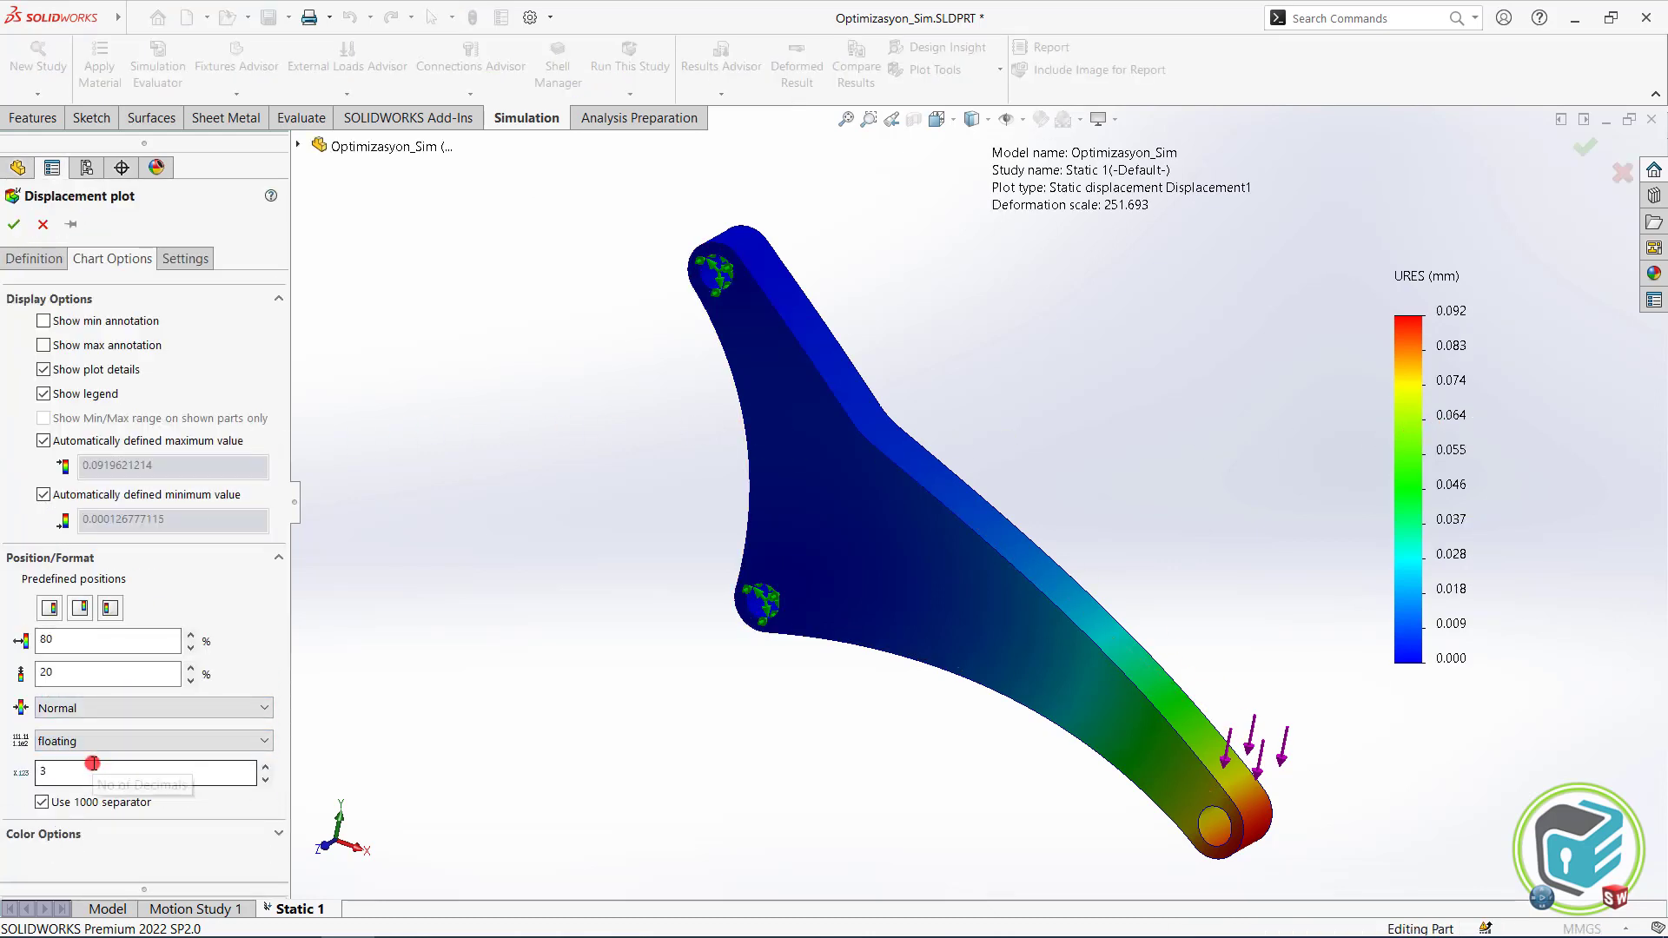
pyautogui.click(14, 224)
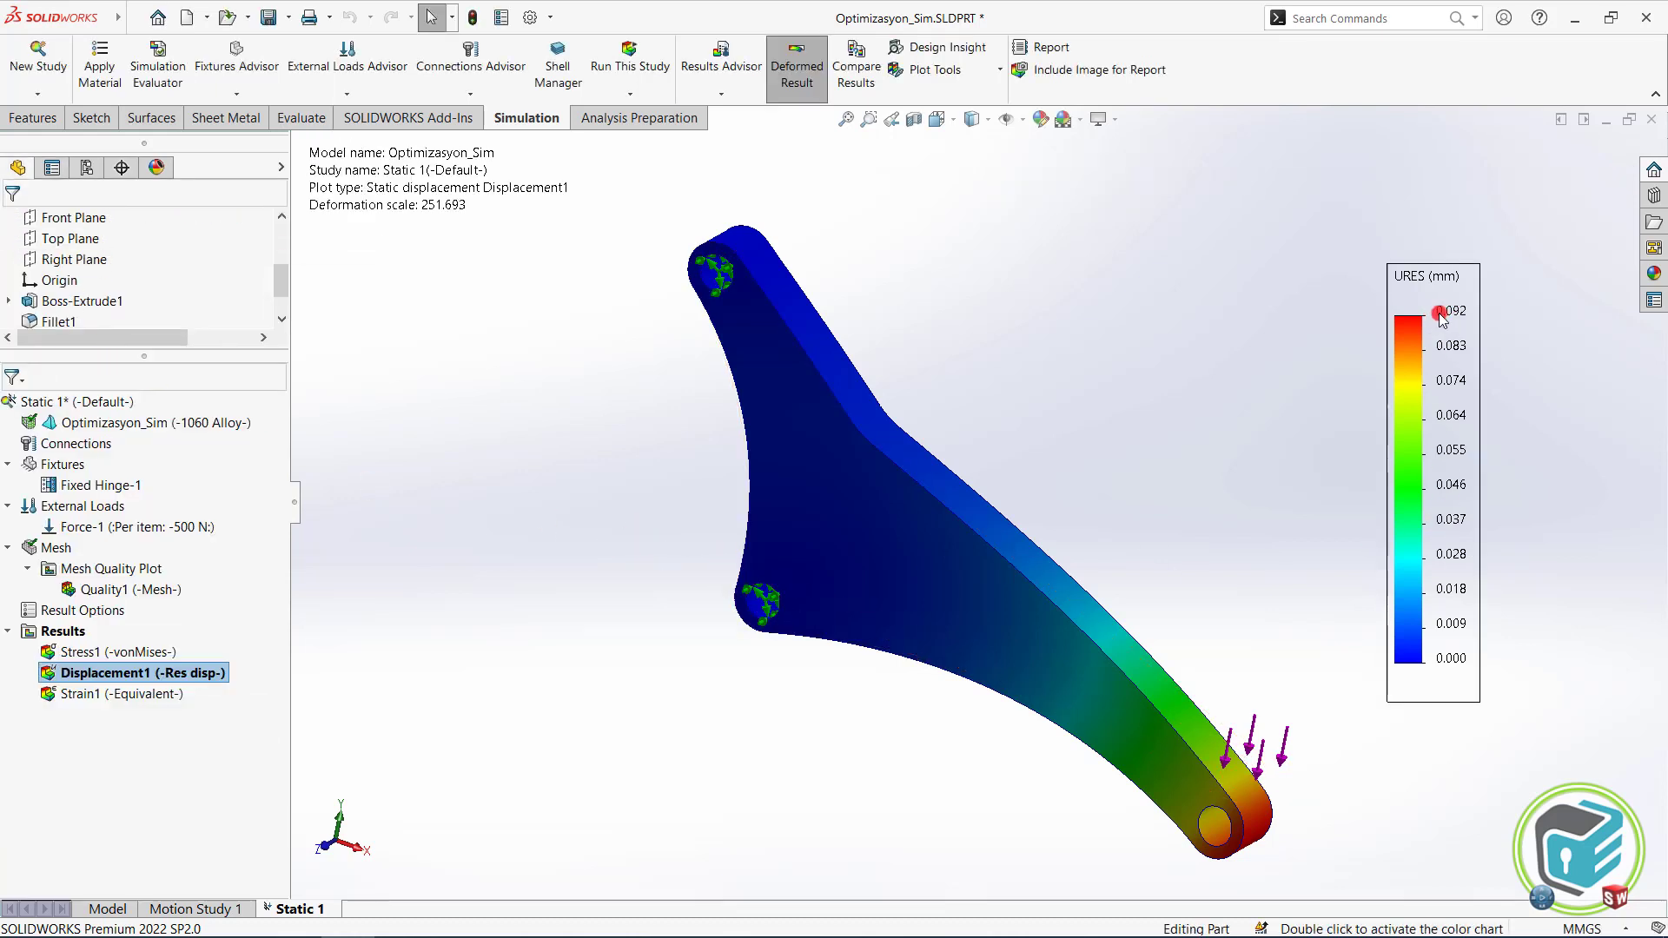
pyautogui.doubleClick(91, 652)
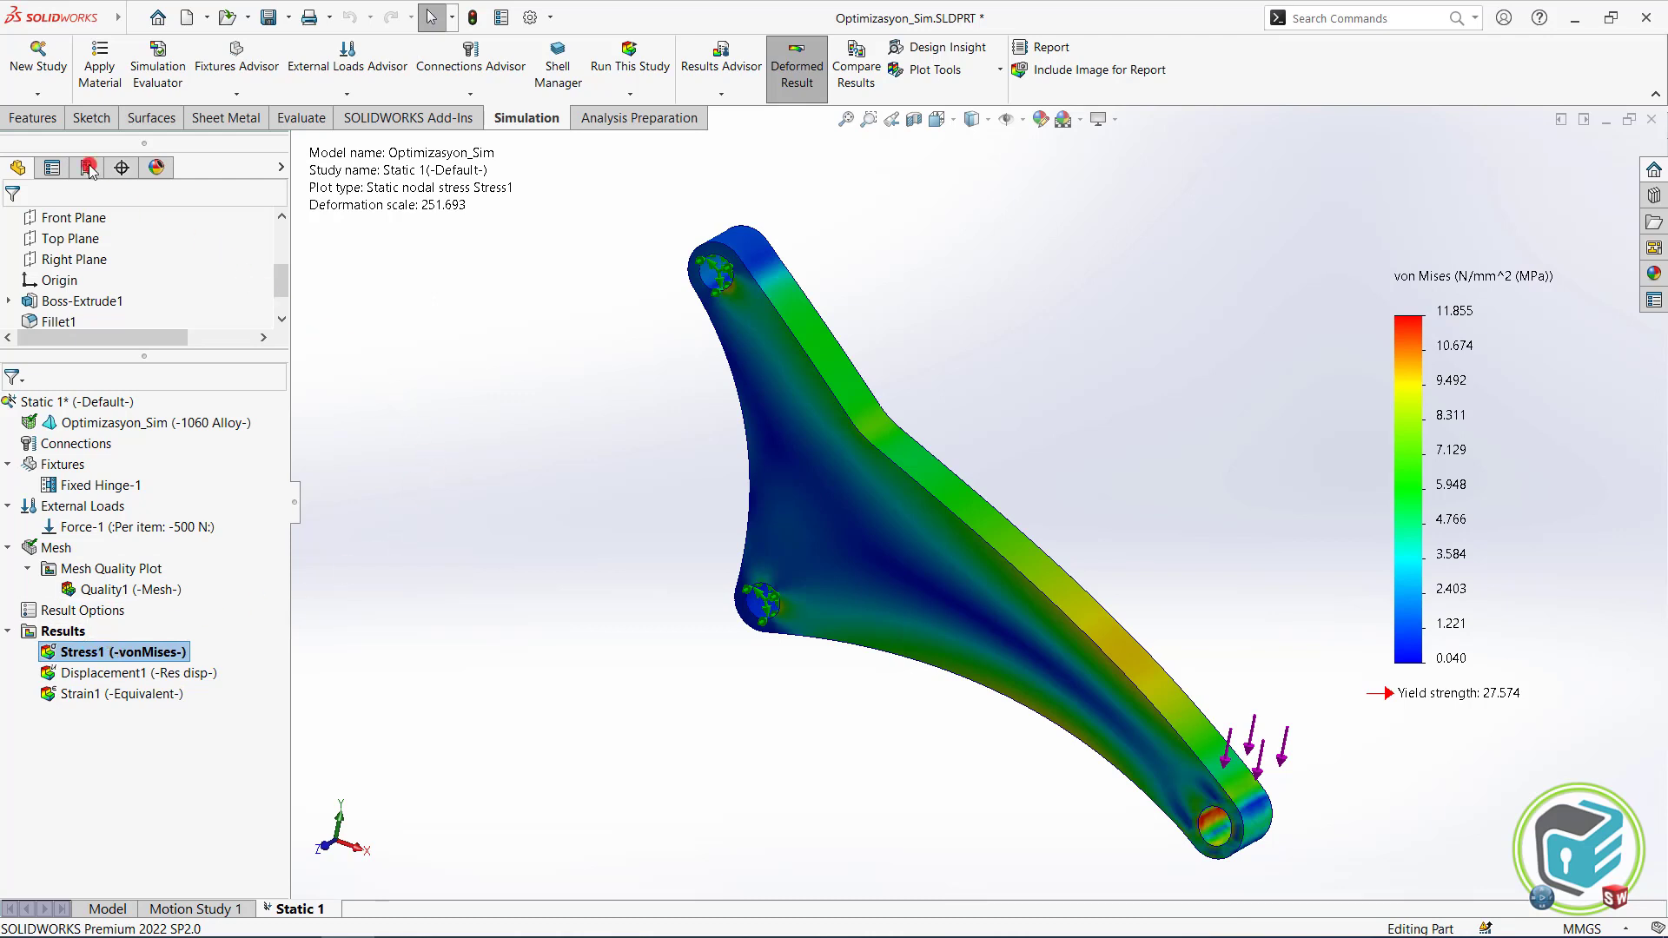
# Create a new Design Study for the bracket and enlarge its setup area.
pyautogui.click(37, 93)
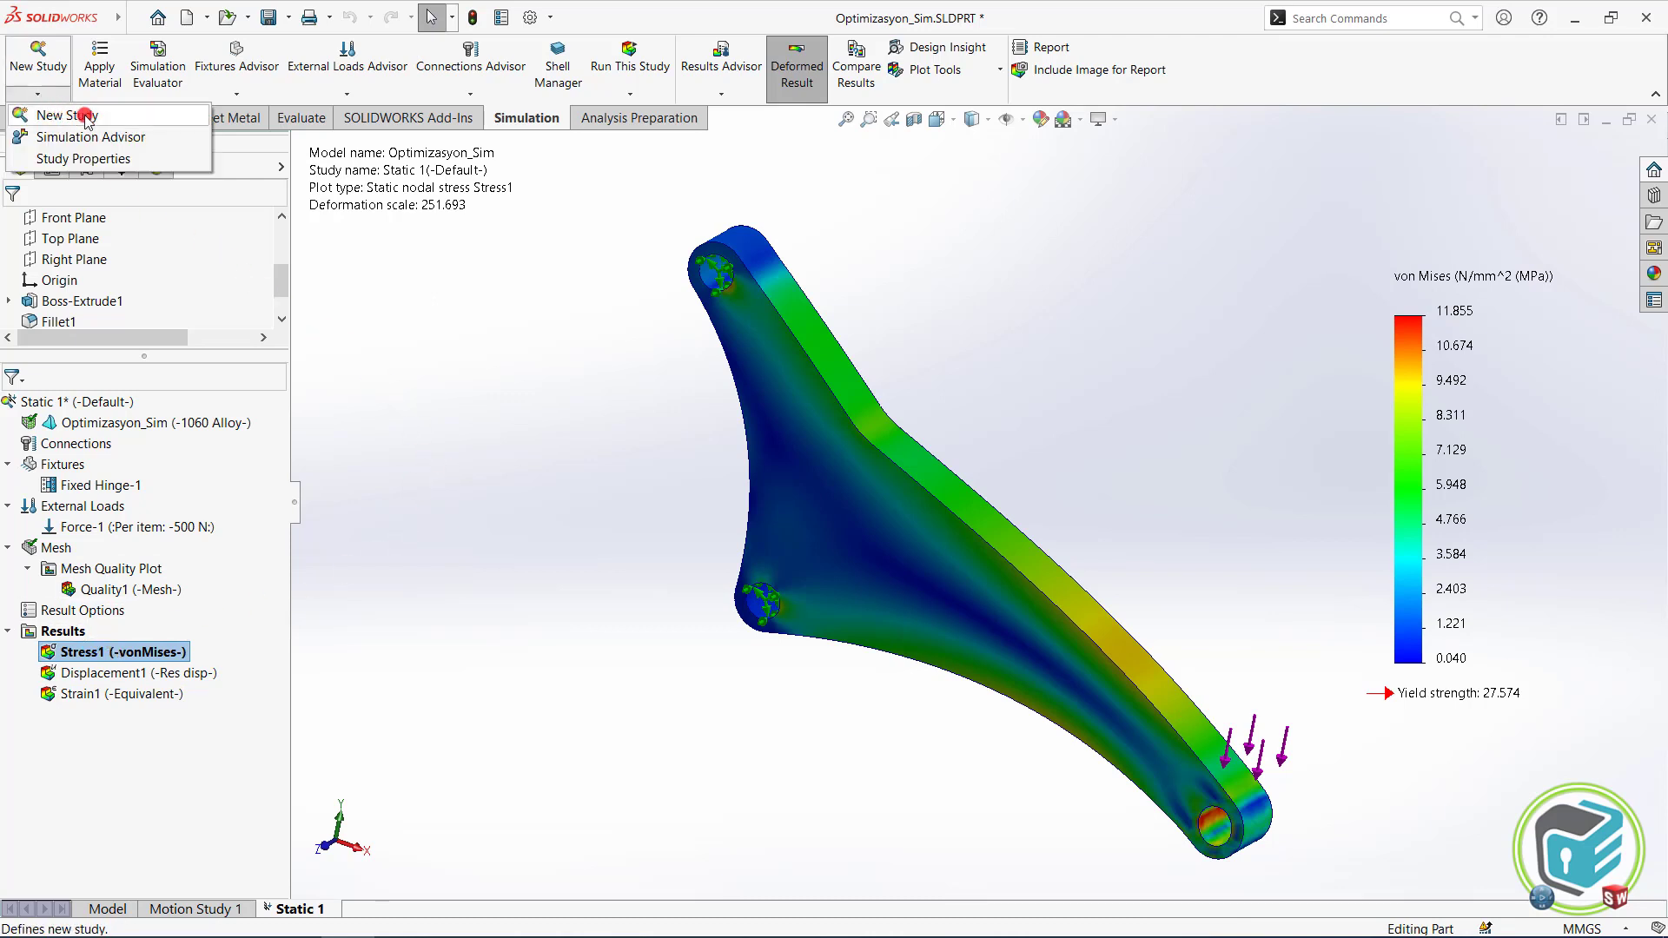
pyautogui.click(85, 116)
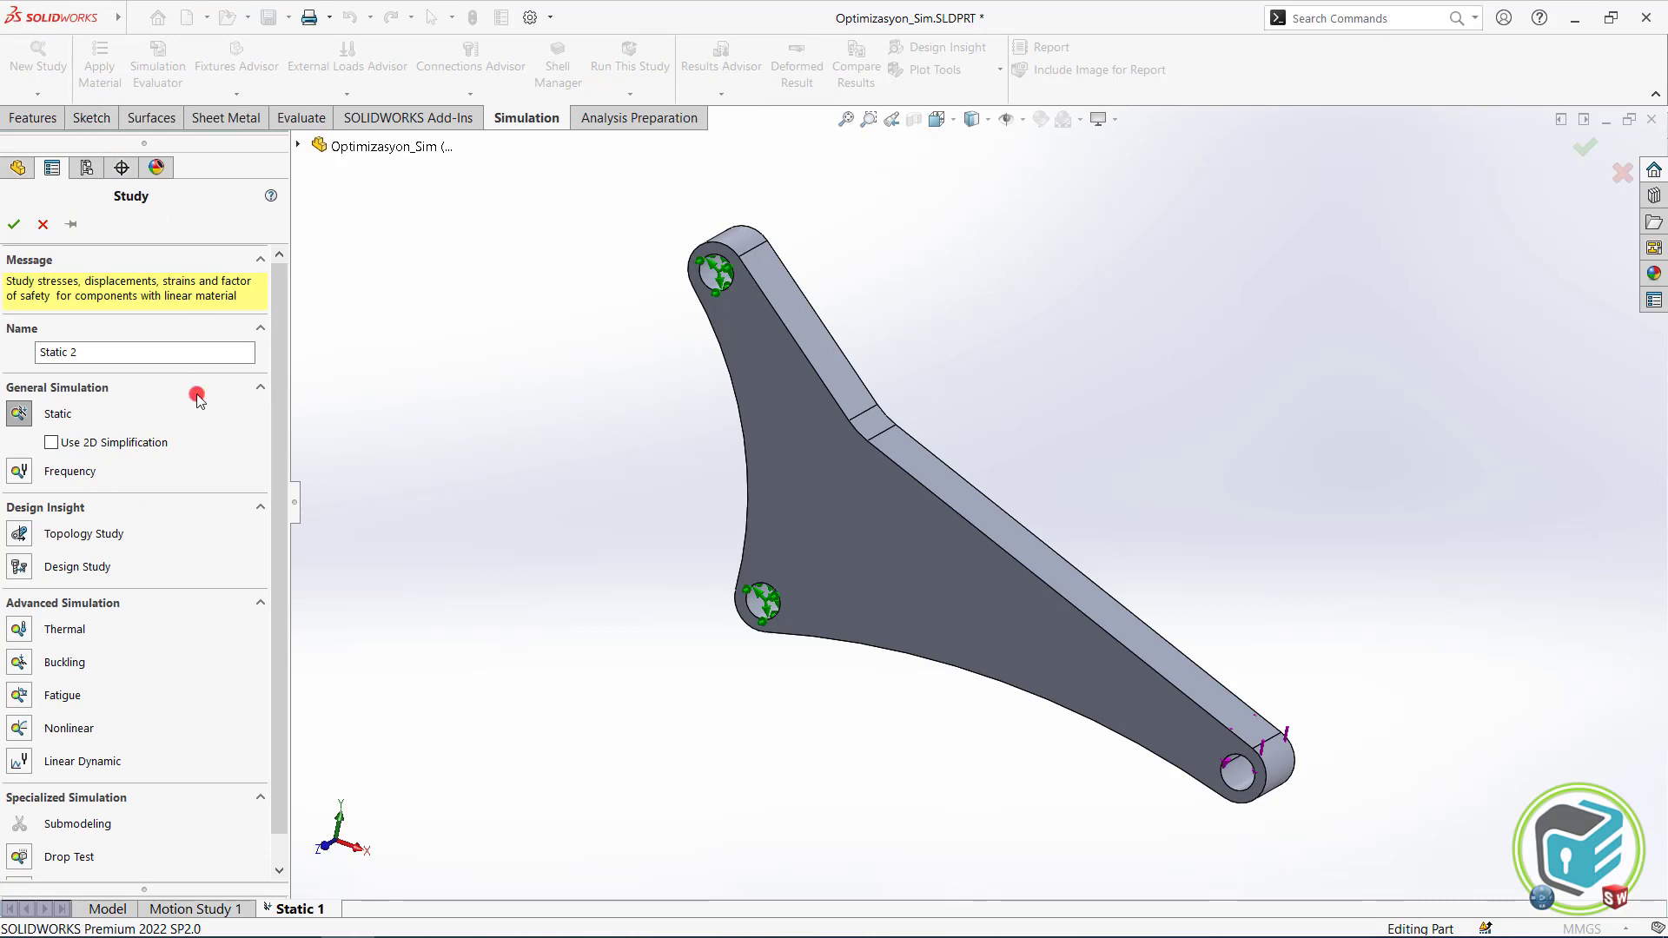
pyautogui.click(20, 568)
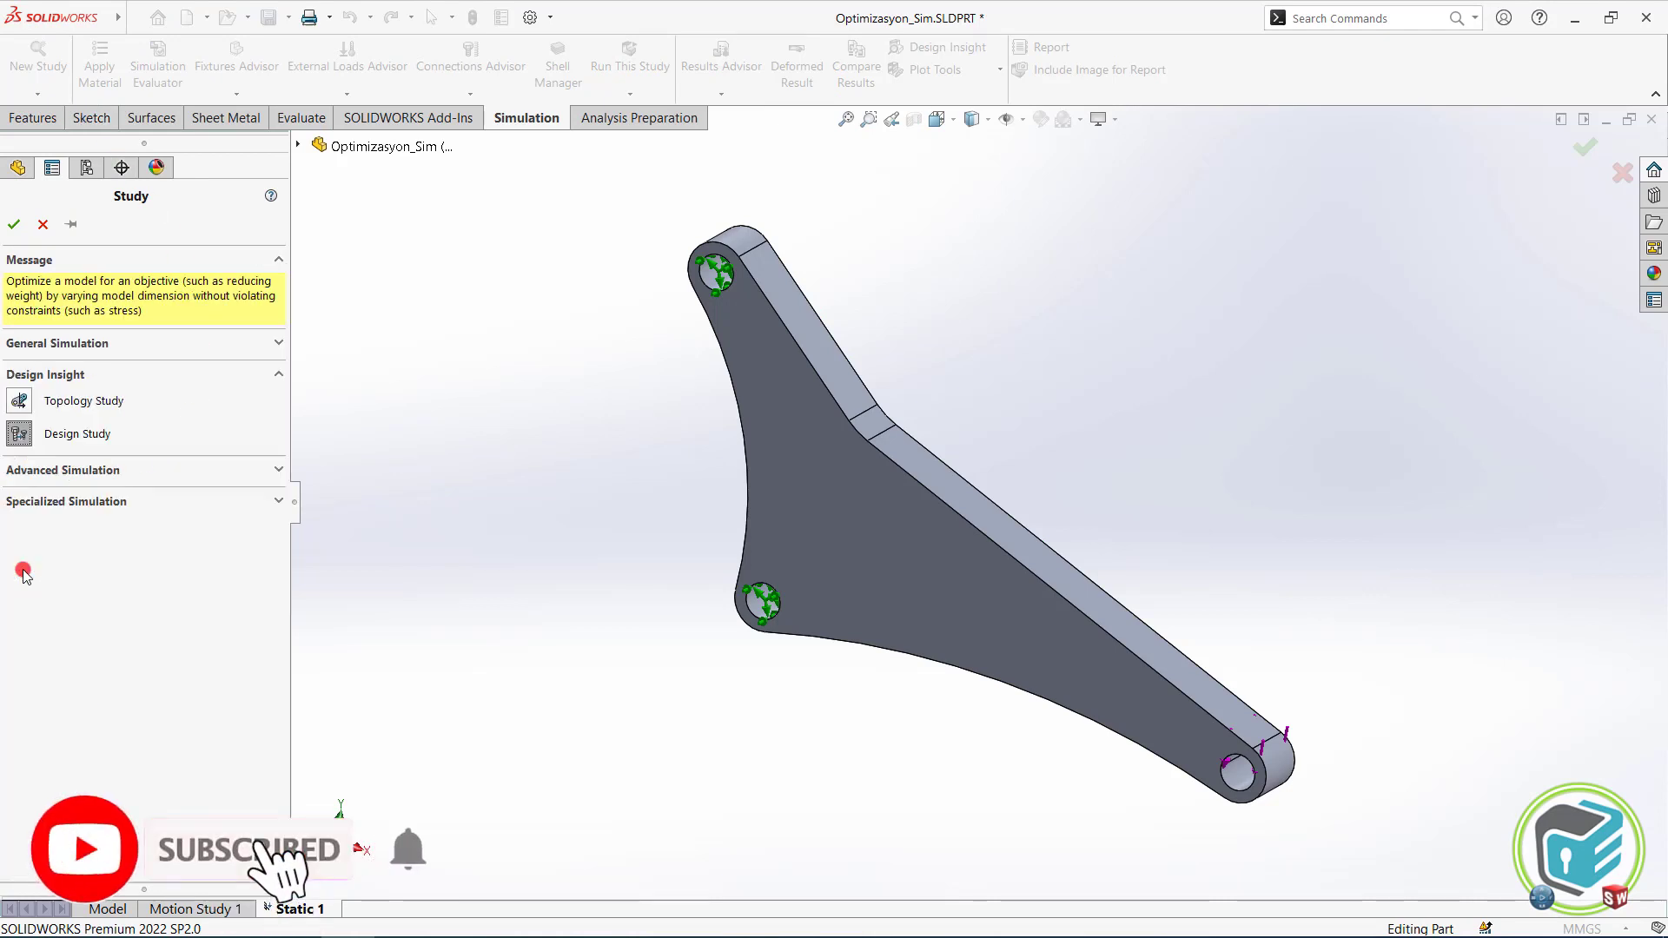
pyautogui.click(14, 224)
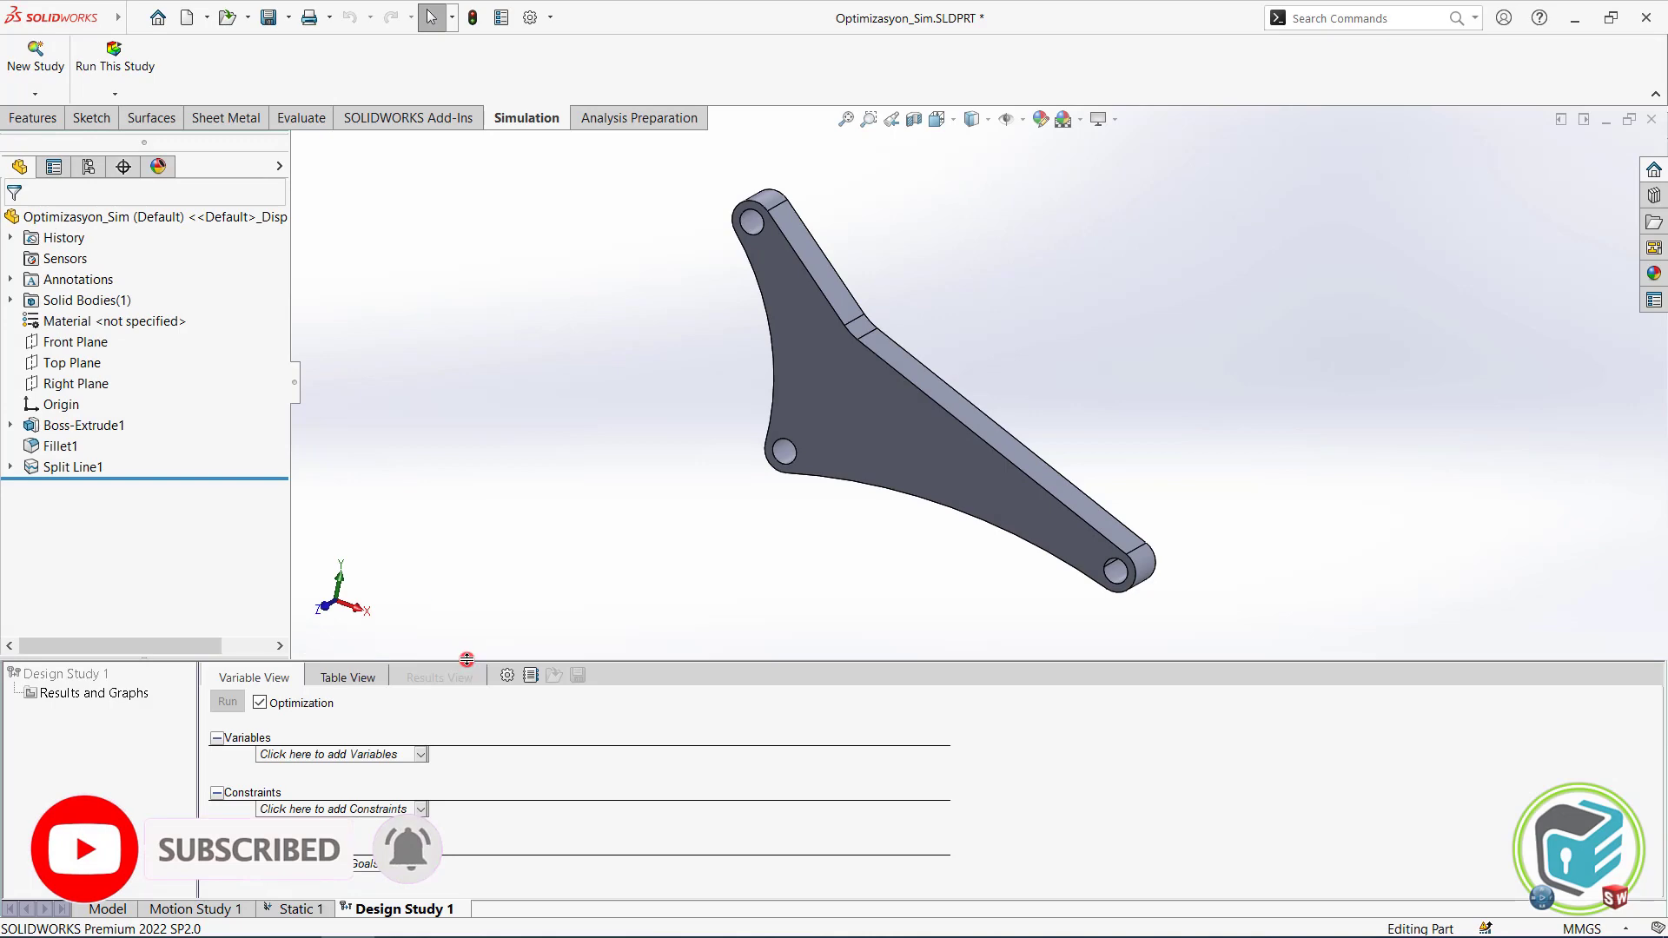
pyautogui.moveTo(467, 659); pyautogui.dragTo(463, 593)
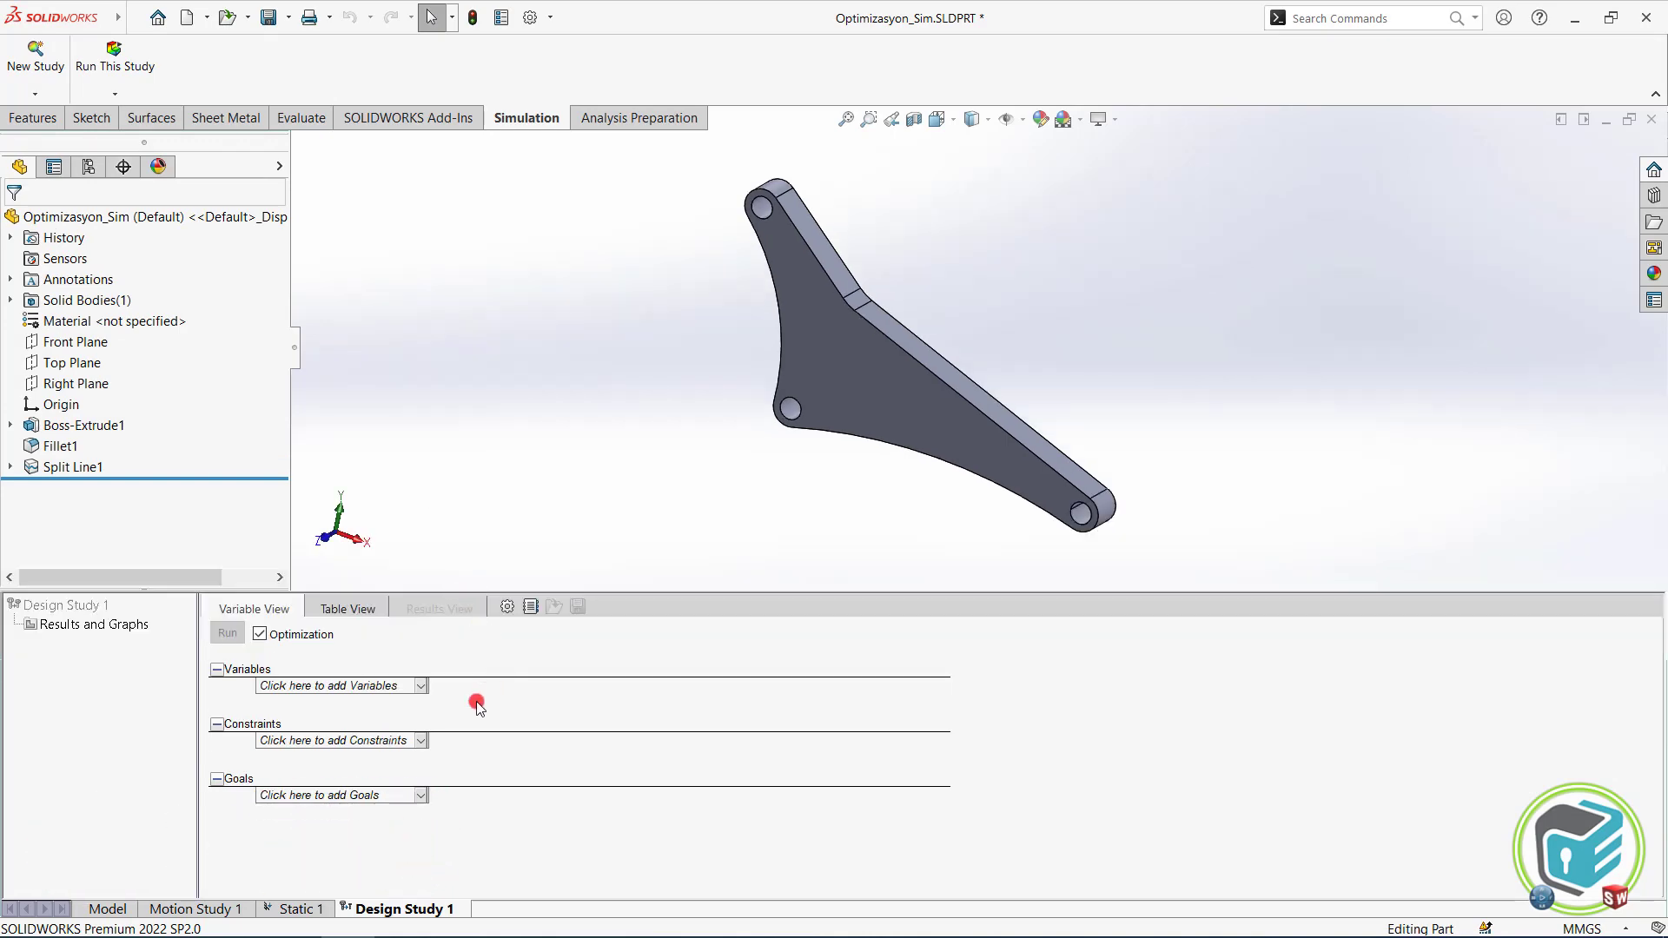
# Add a model-dimension parameter named T1, linked to the bracket's 20 mm extrusion thickness, as a study variable.
pyautogui.click(422, 686)
pyautogui.click(372, 700)
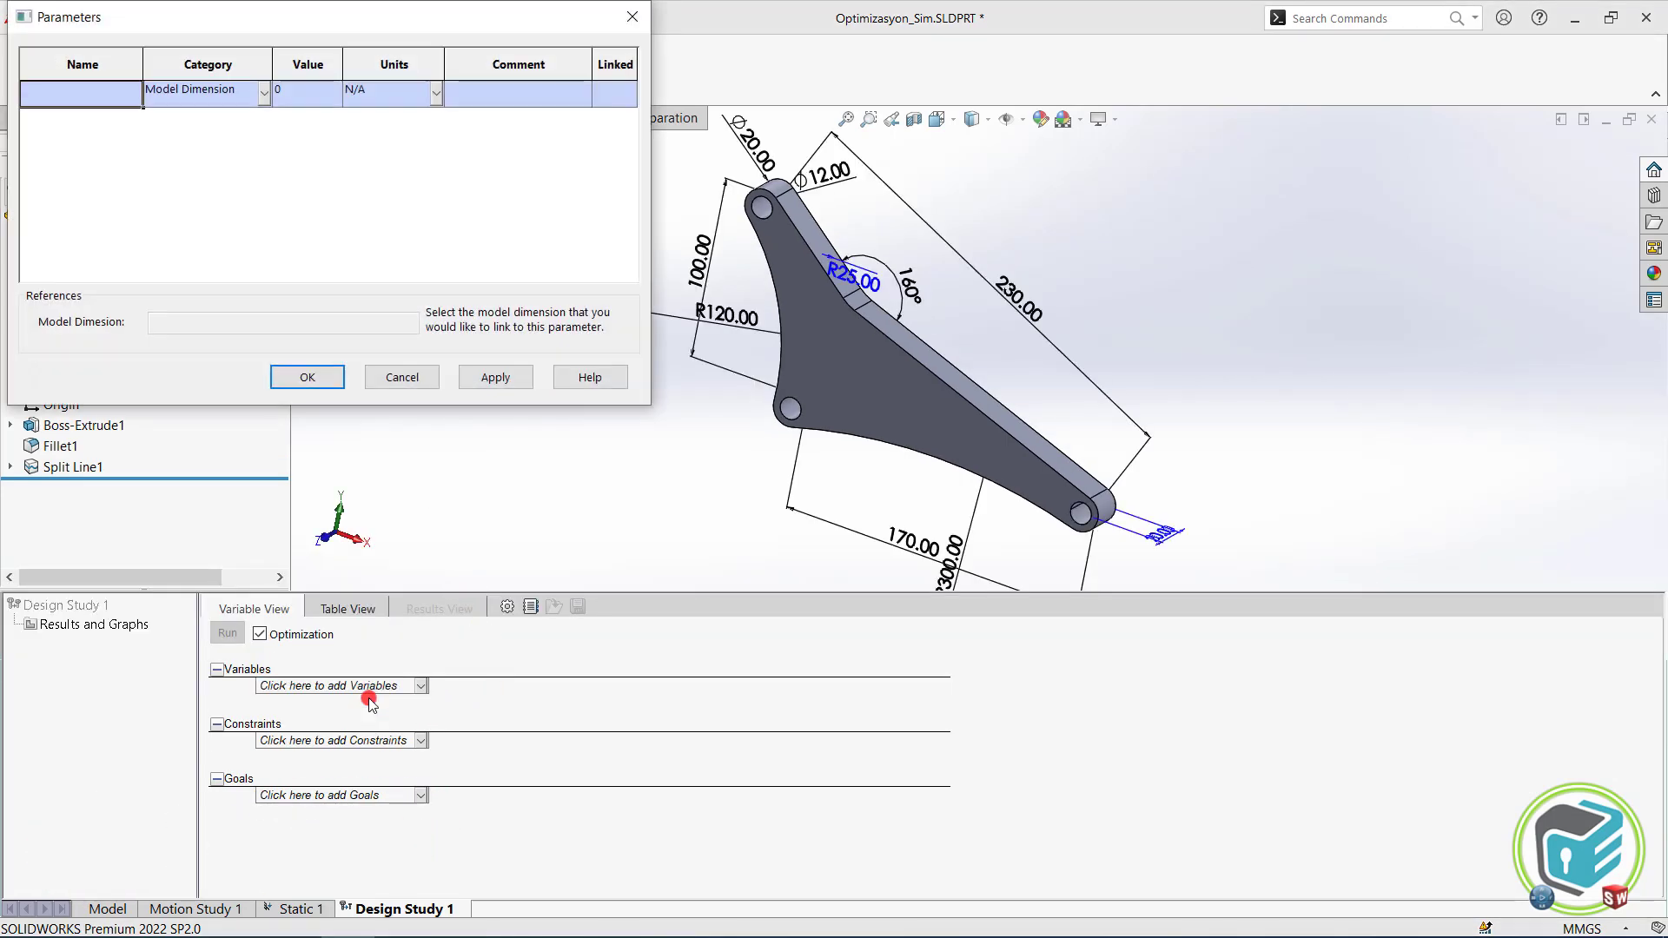
pyautogui.click(100, 93)
pyautogui.click(315, 90)
pyautogui.click(1164, 538)
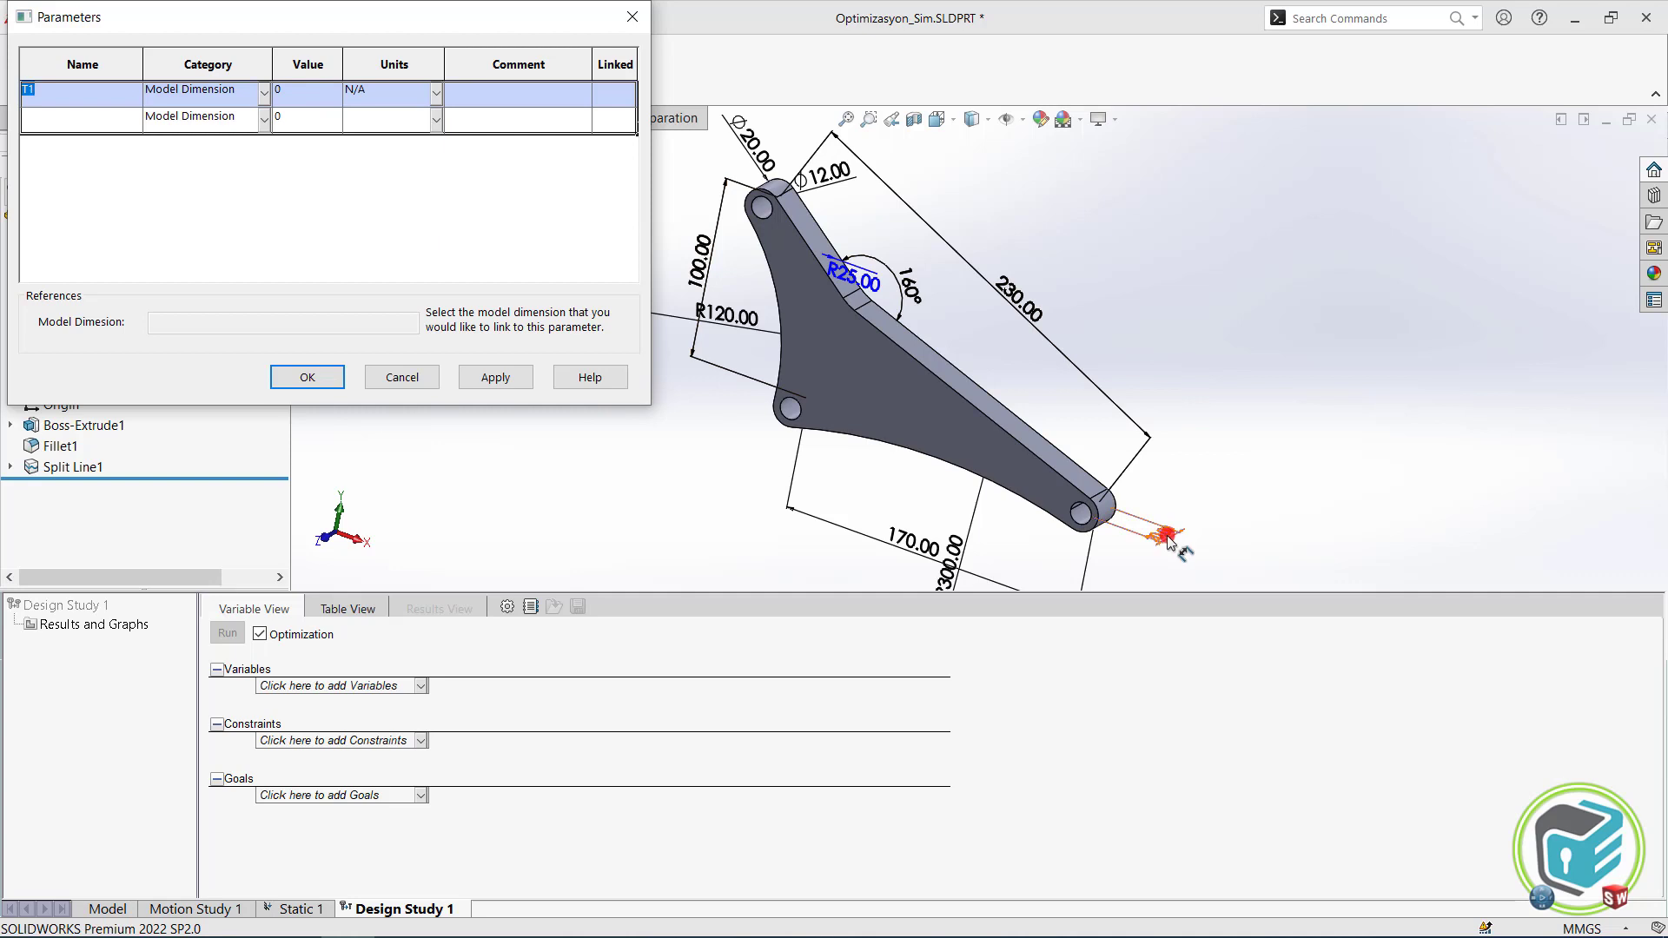
pyautogui.click(495, 377)
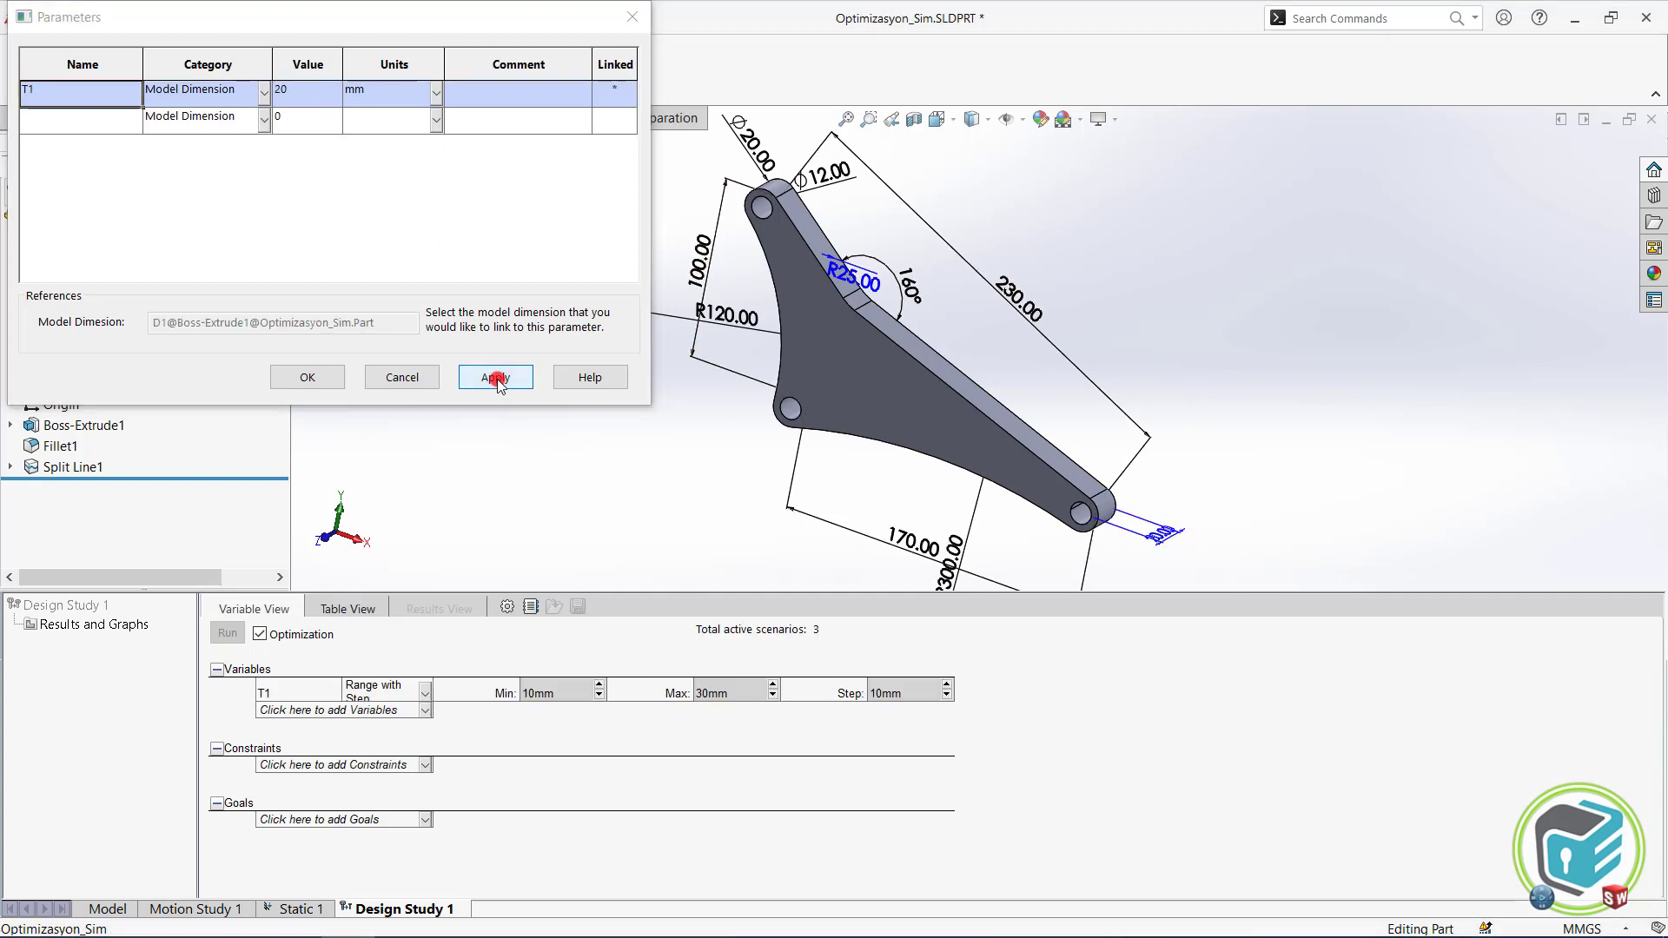
pyautogui.click(308, 377)
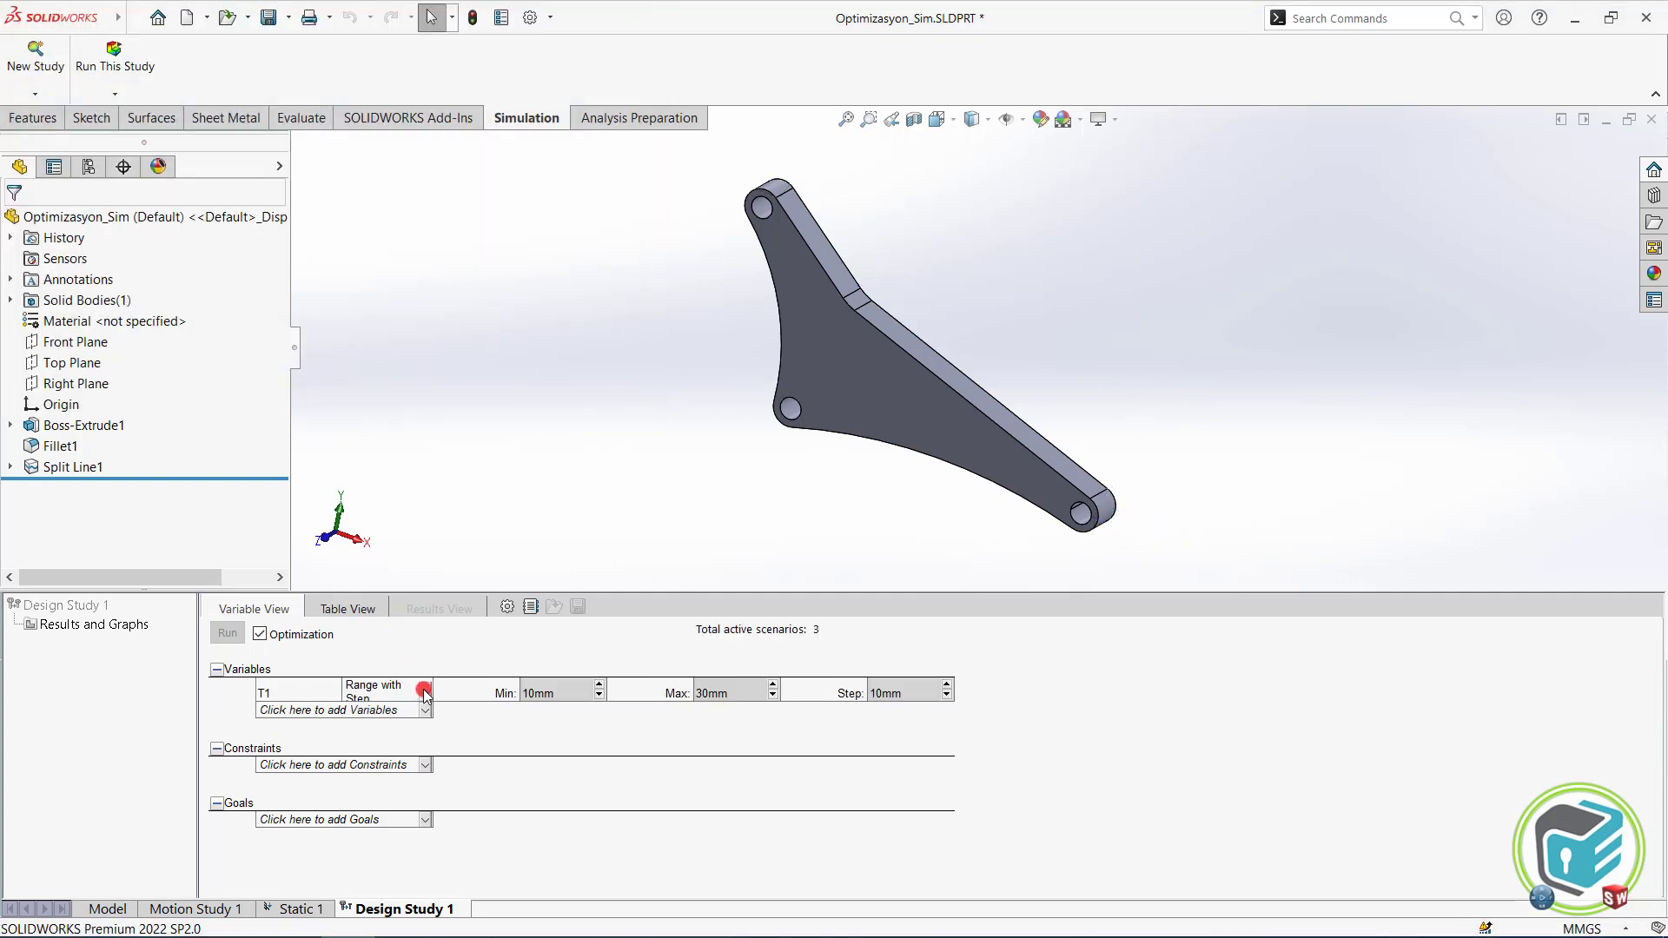
# Define variable T1 as a range with step, from 8 mm to 20 mm in 2 mm steps.
pyautogui.click(424, 693)
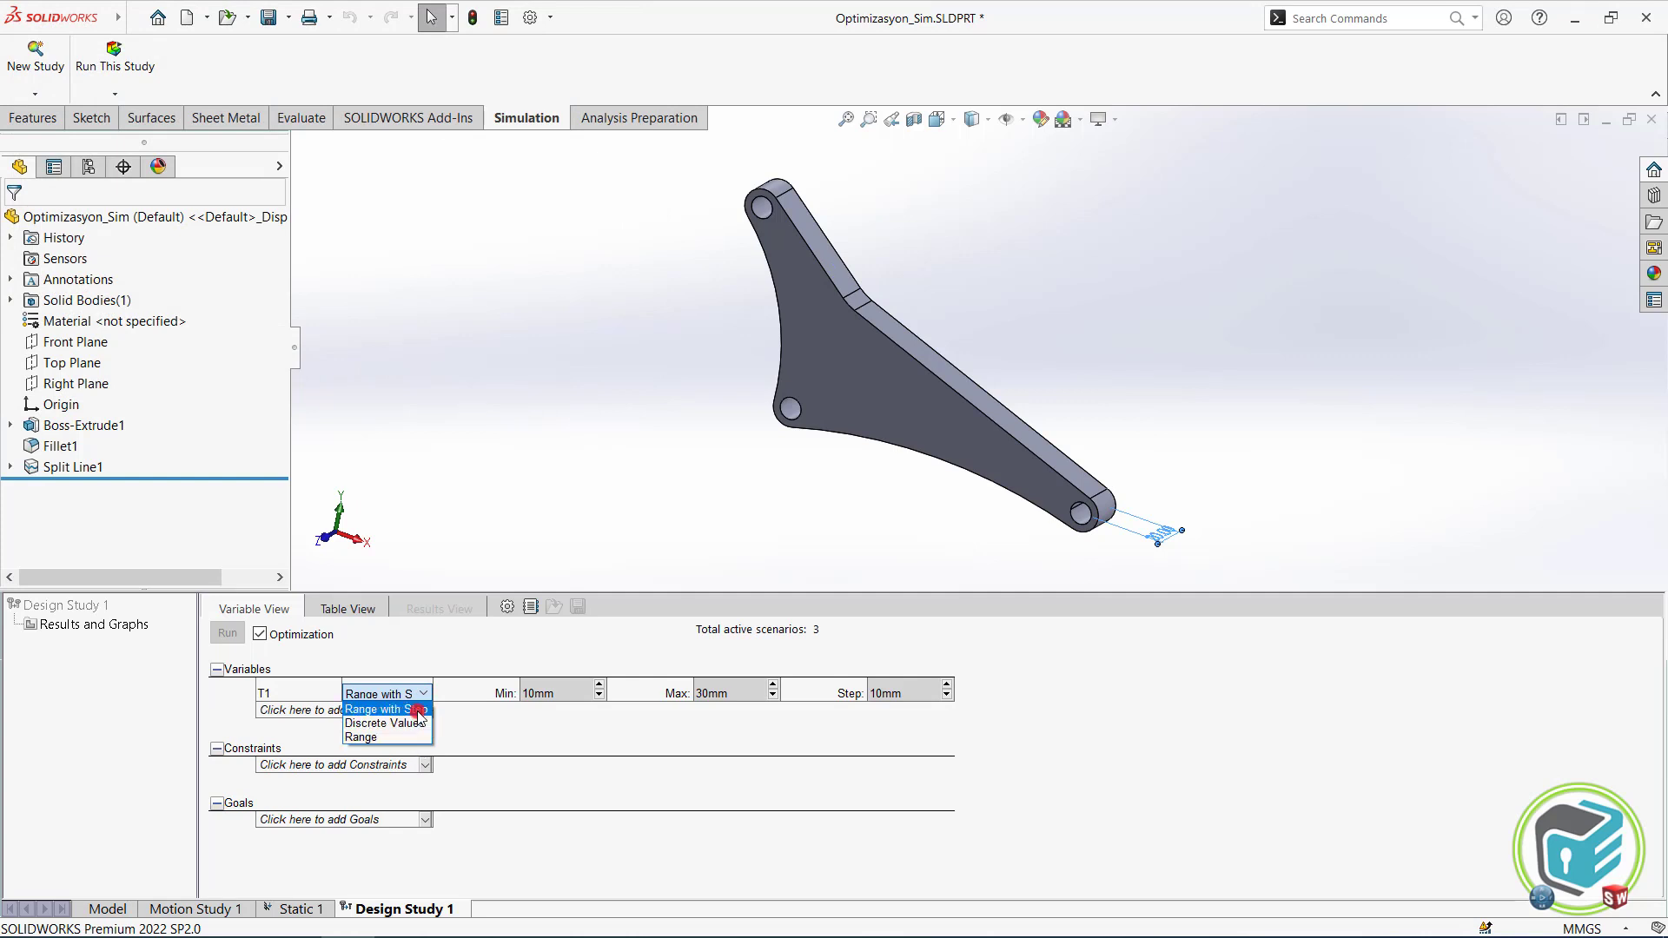
pyautogui.click(419, 709)
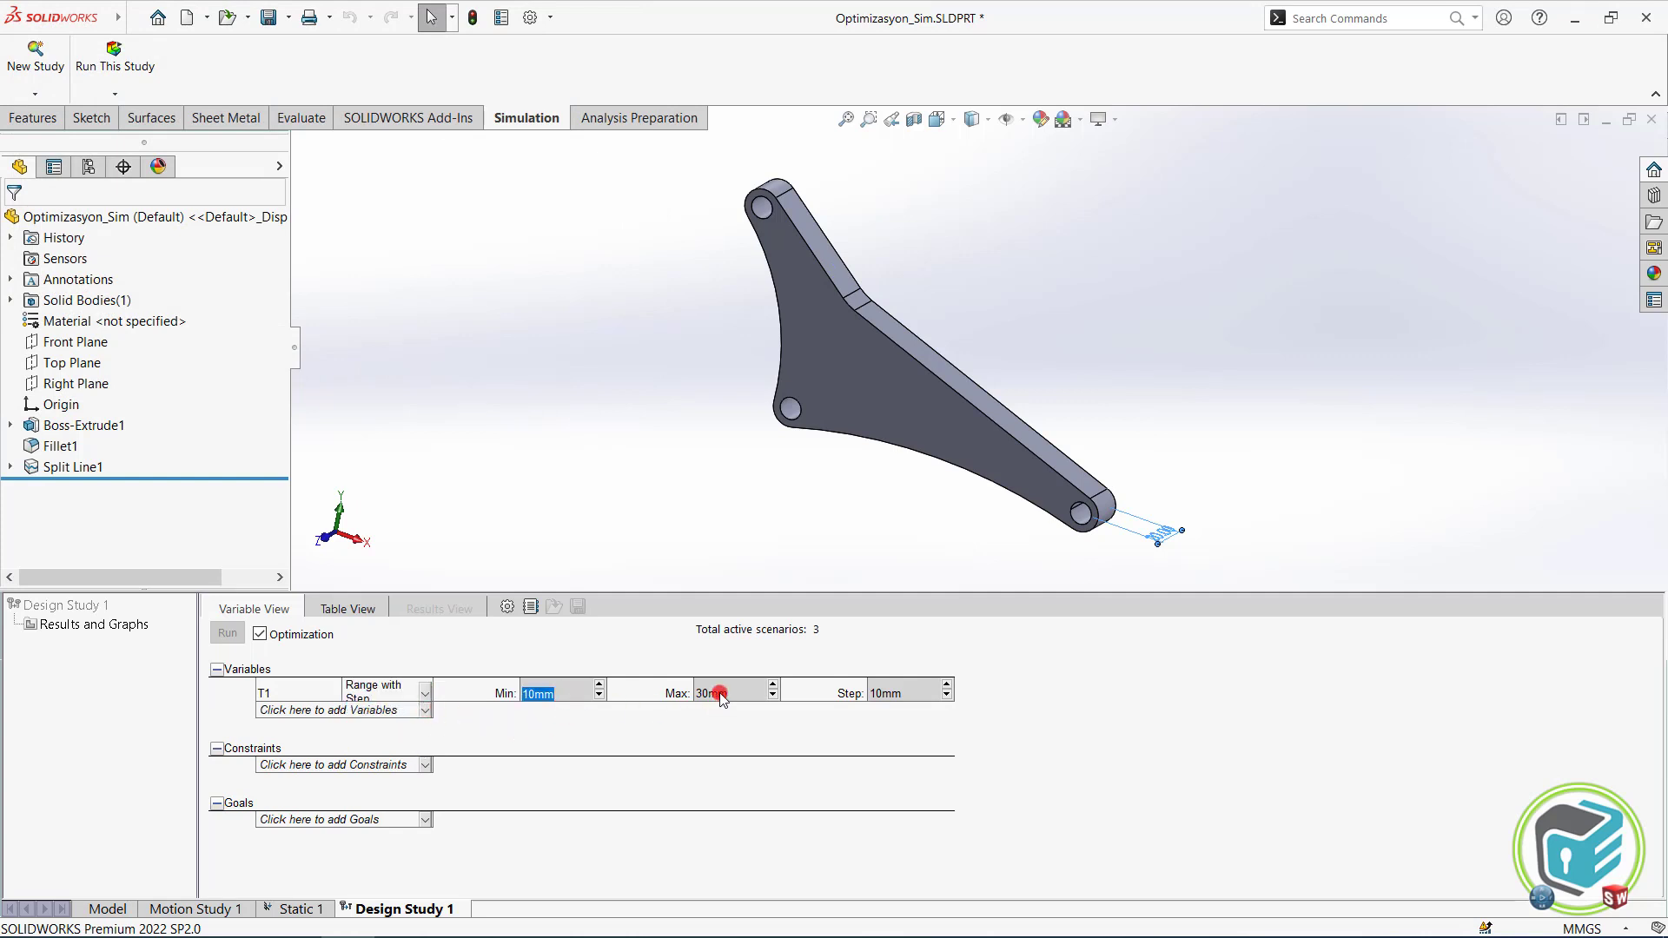
pyautogui.moveTo(718, 693); pyautogui.dragTo(748, 692)
pyautogui.click(540, 693)
pyautogui.write('8')
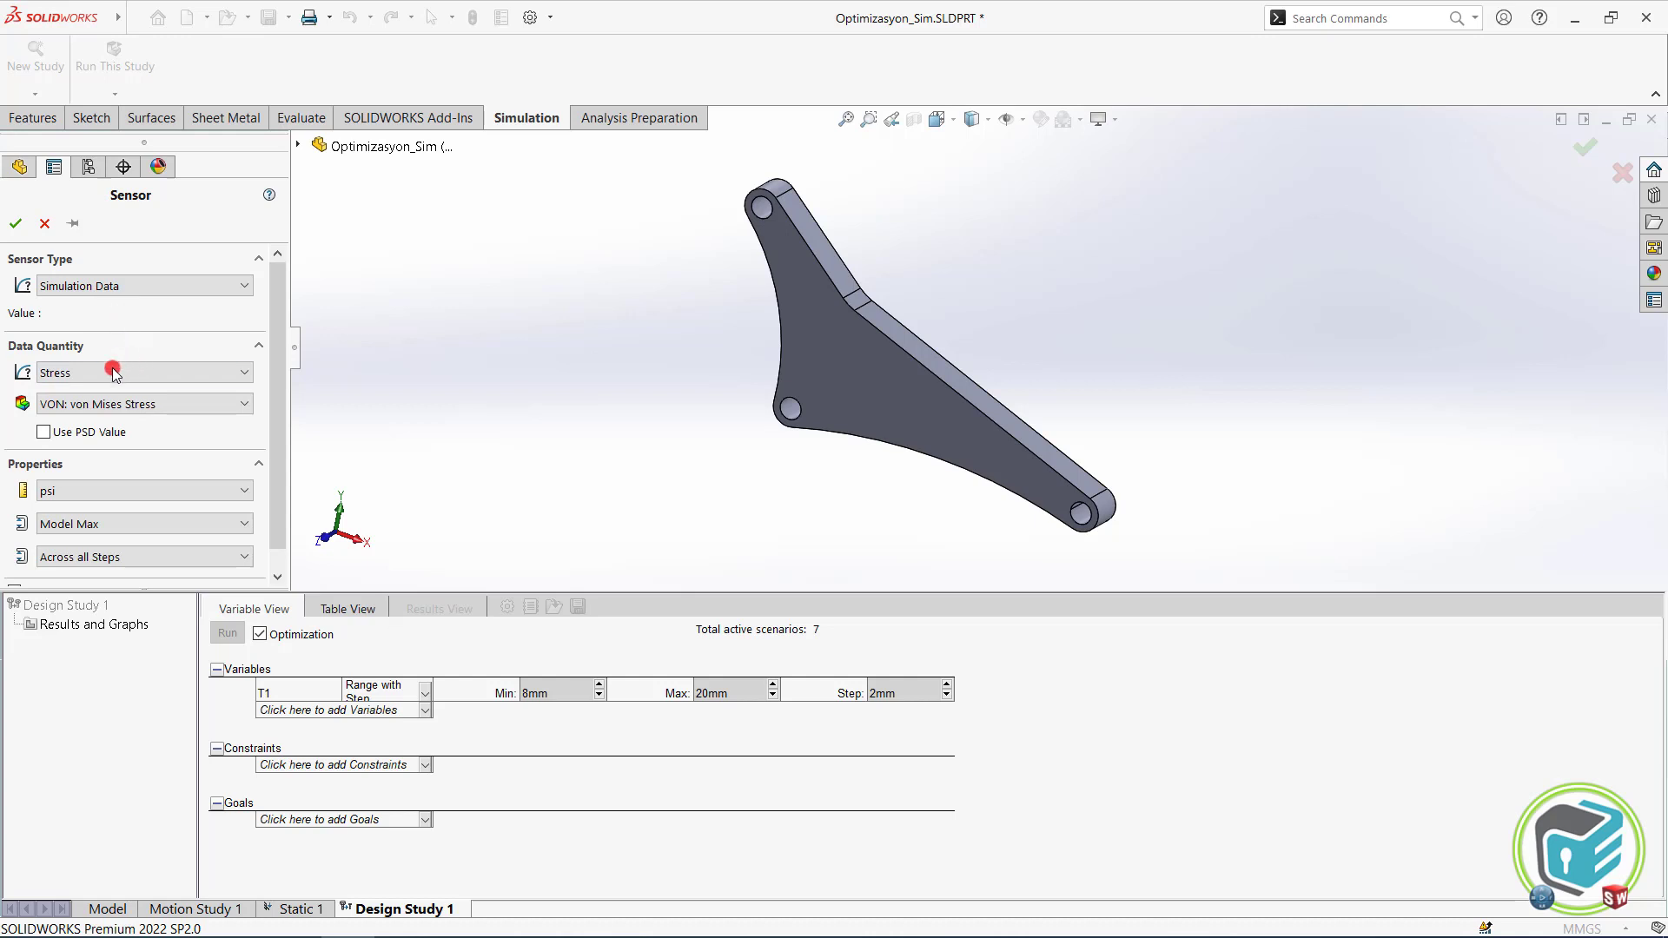
# Add a constraint sensor for the model maximum von Mises stress in N/mm^2 (MPa), evaluated across all steps.
pyautogui.click(115, 373)
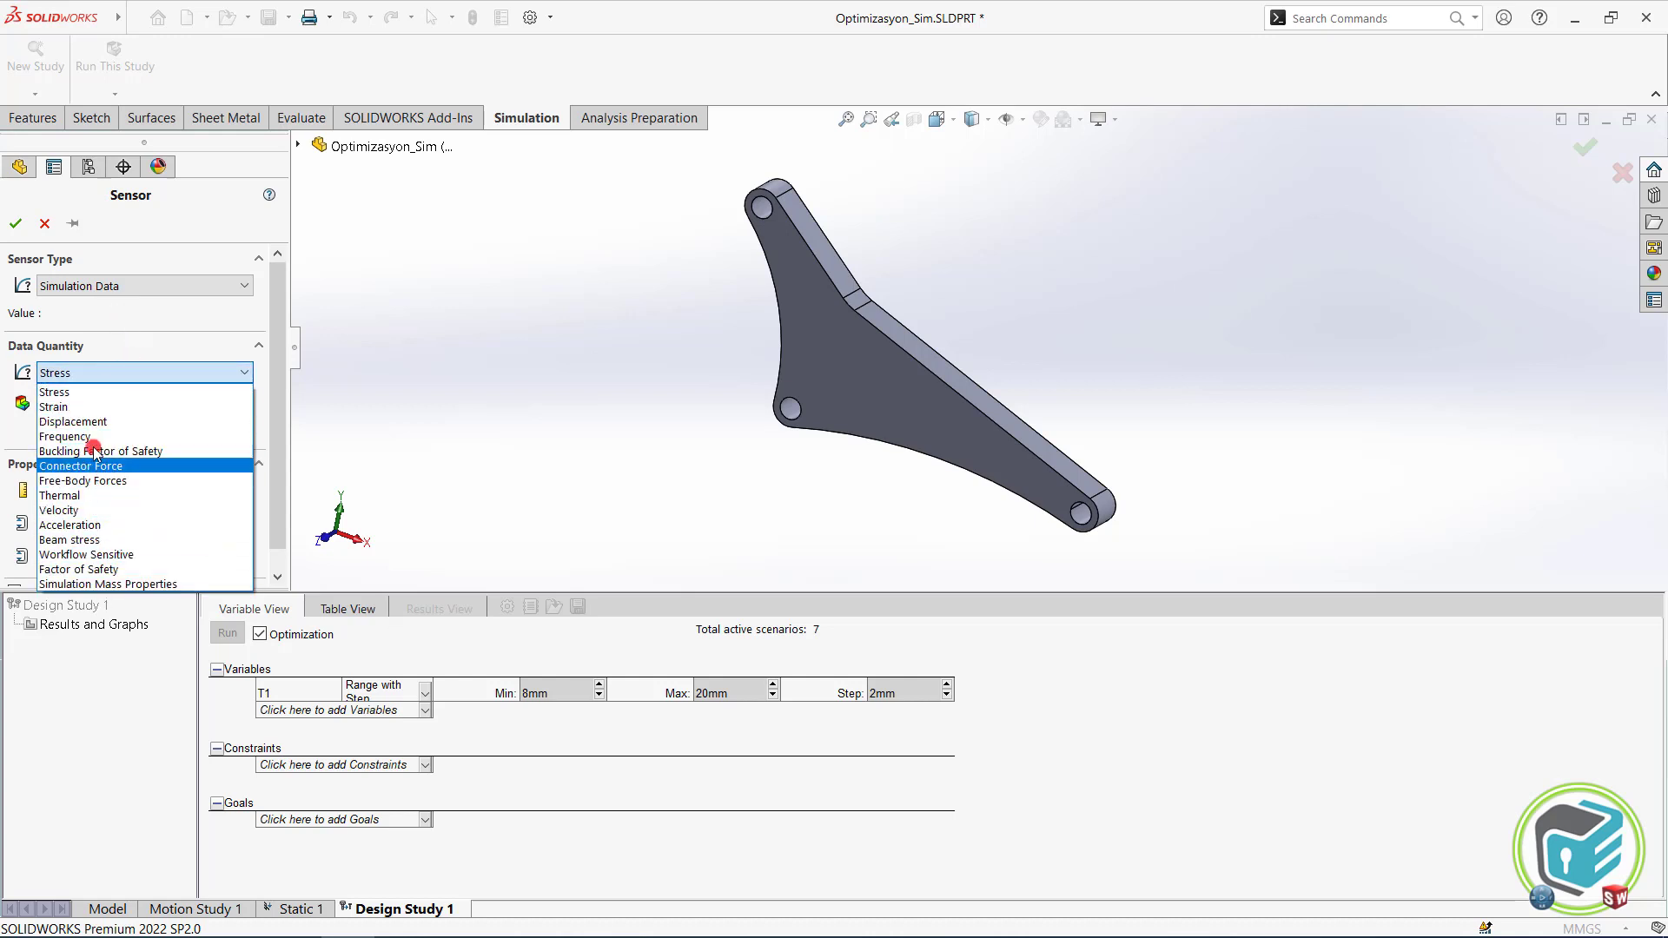
pyautogui.click(90, 390)
pyautogui.click(128, 404)
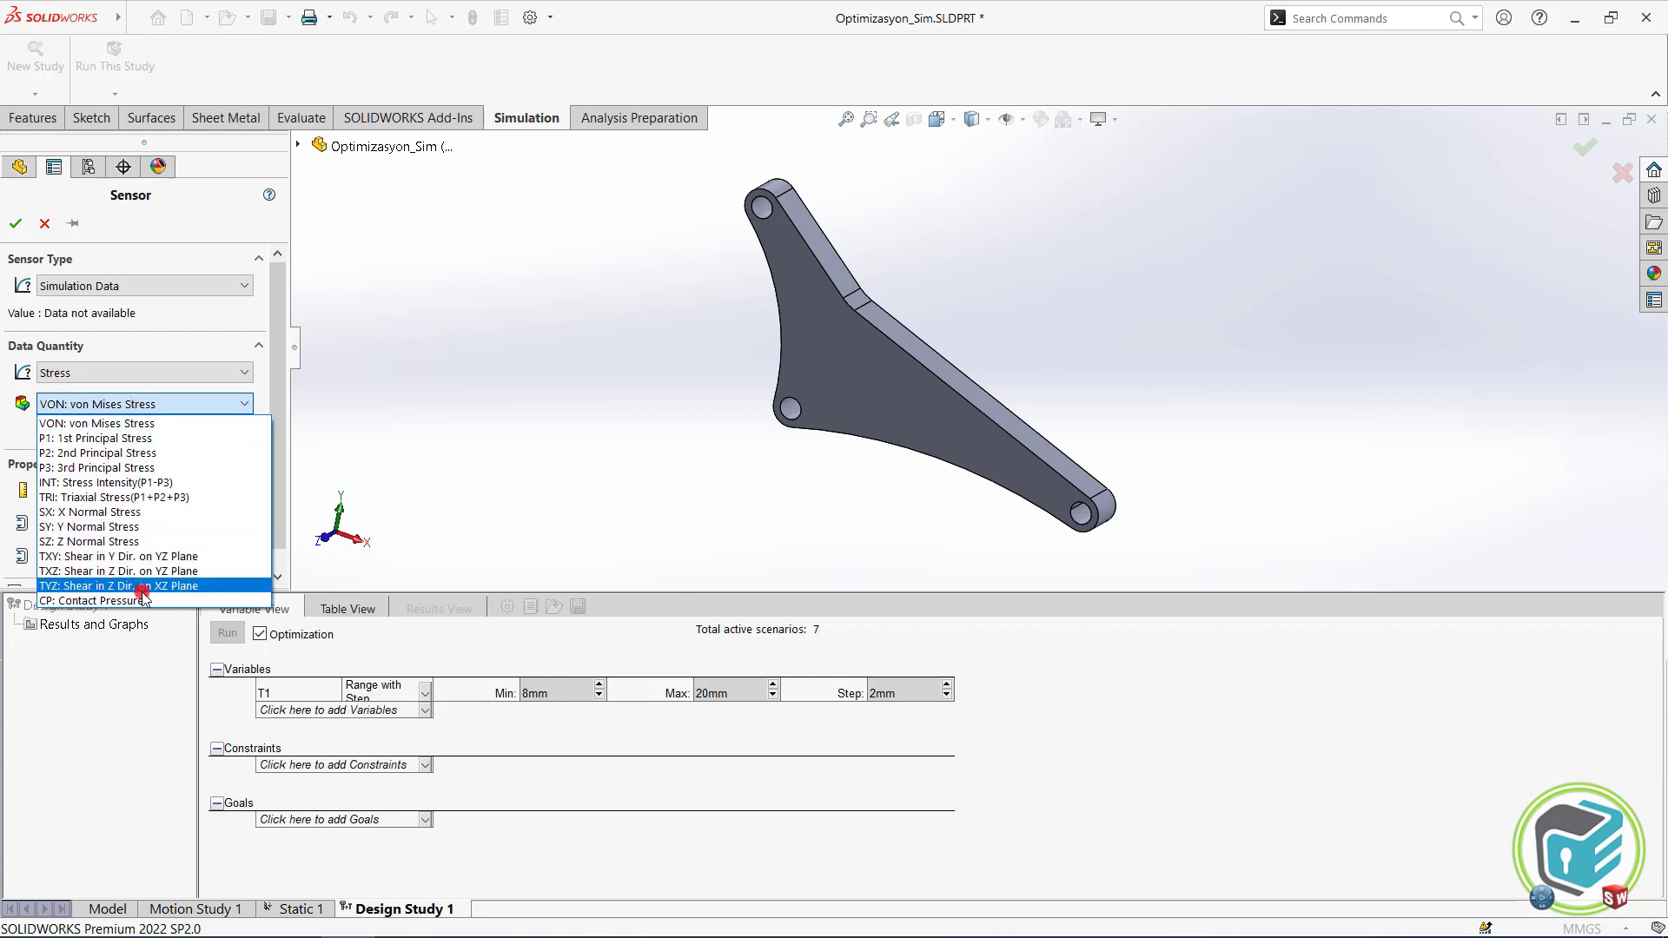
pyautogui.click(131, 422)
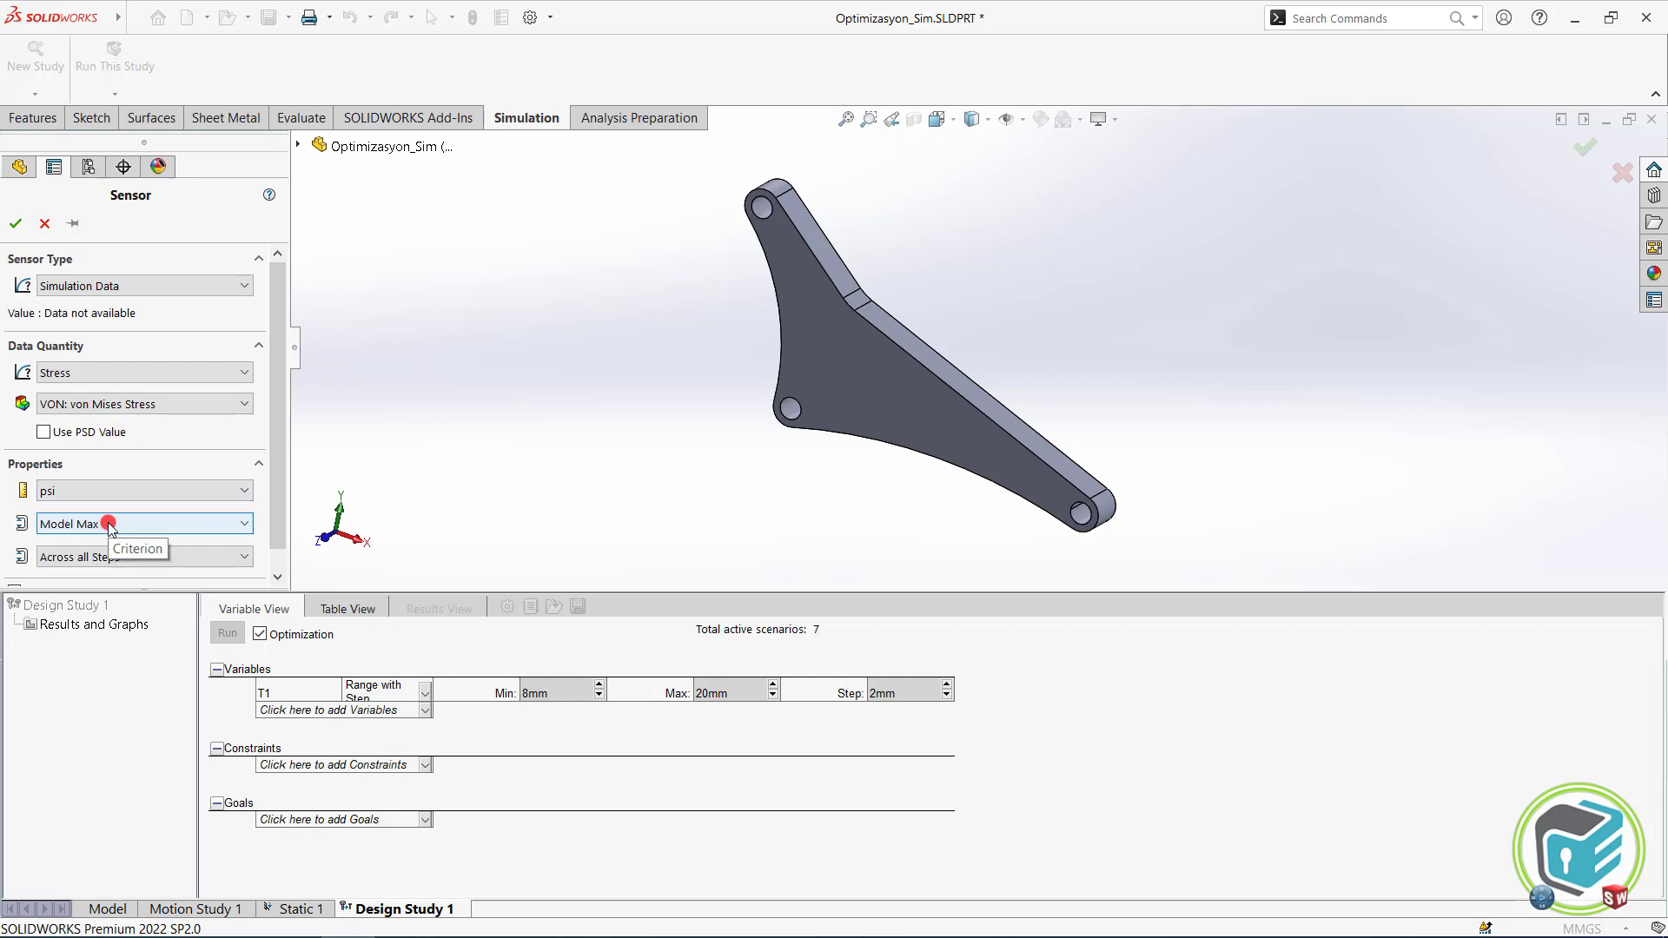
pyautogui.click(90, 490)
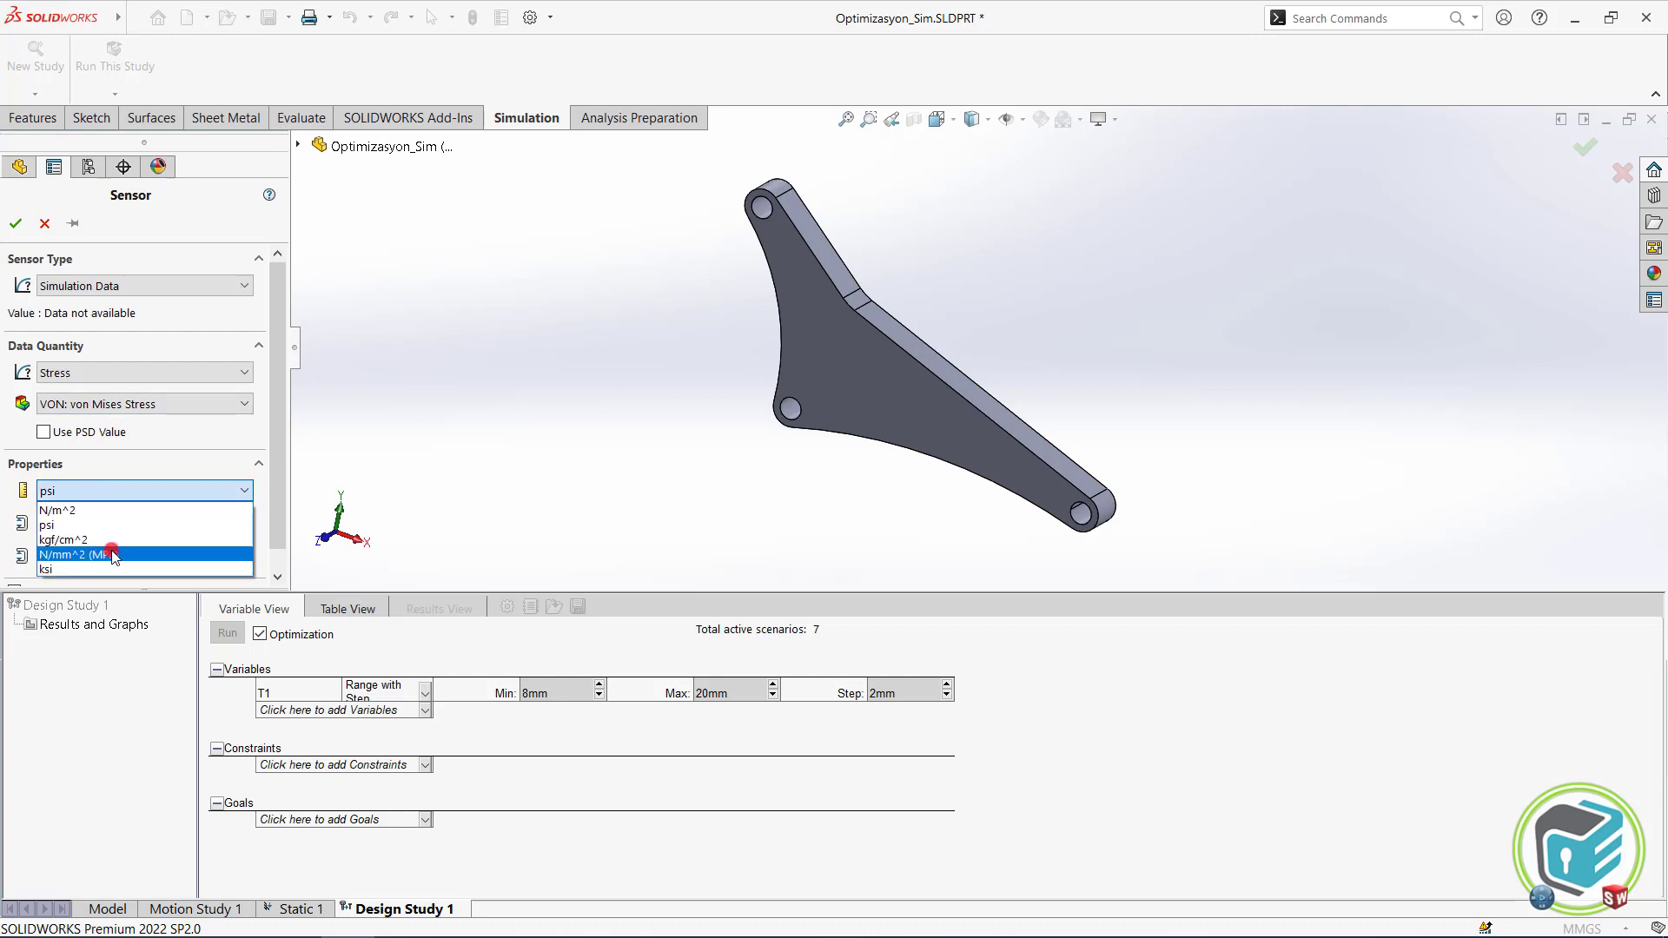
pyautogui.click(113, 554)
pyautogui.click(112, 522)
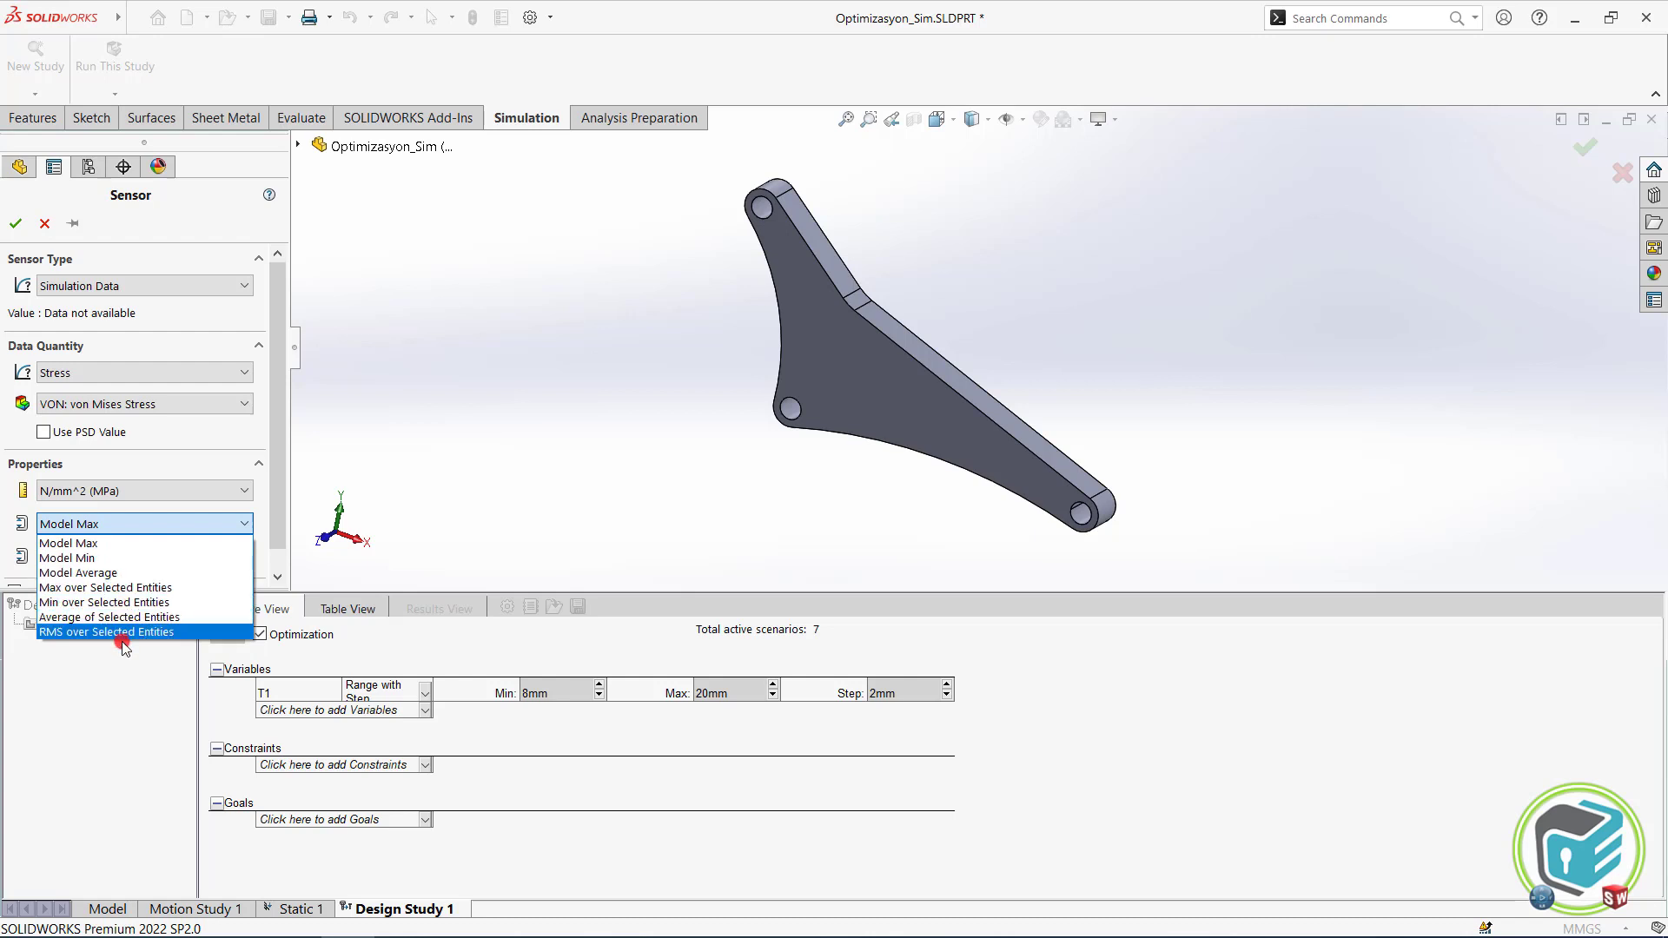
pyautogui.click(119, 543)
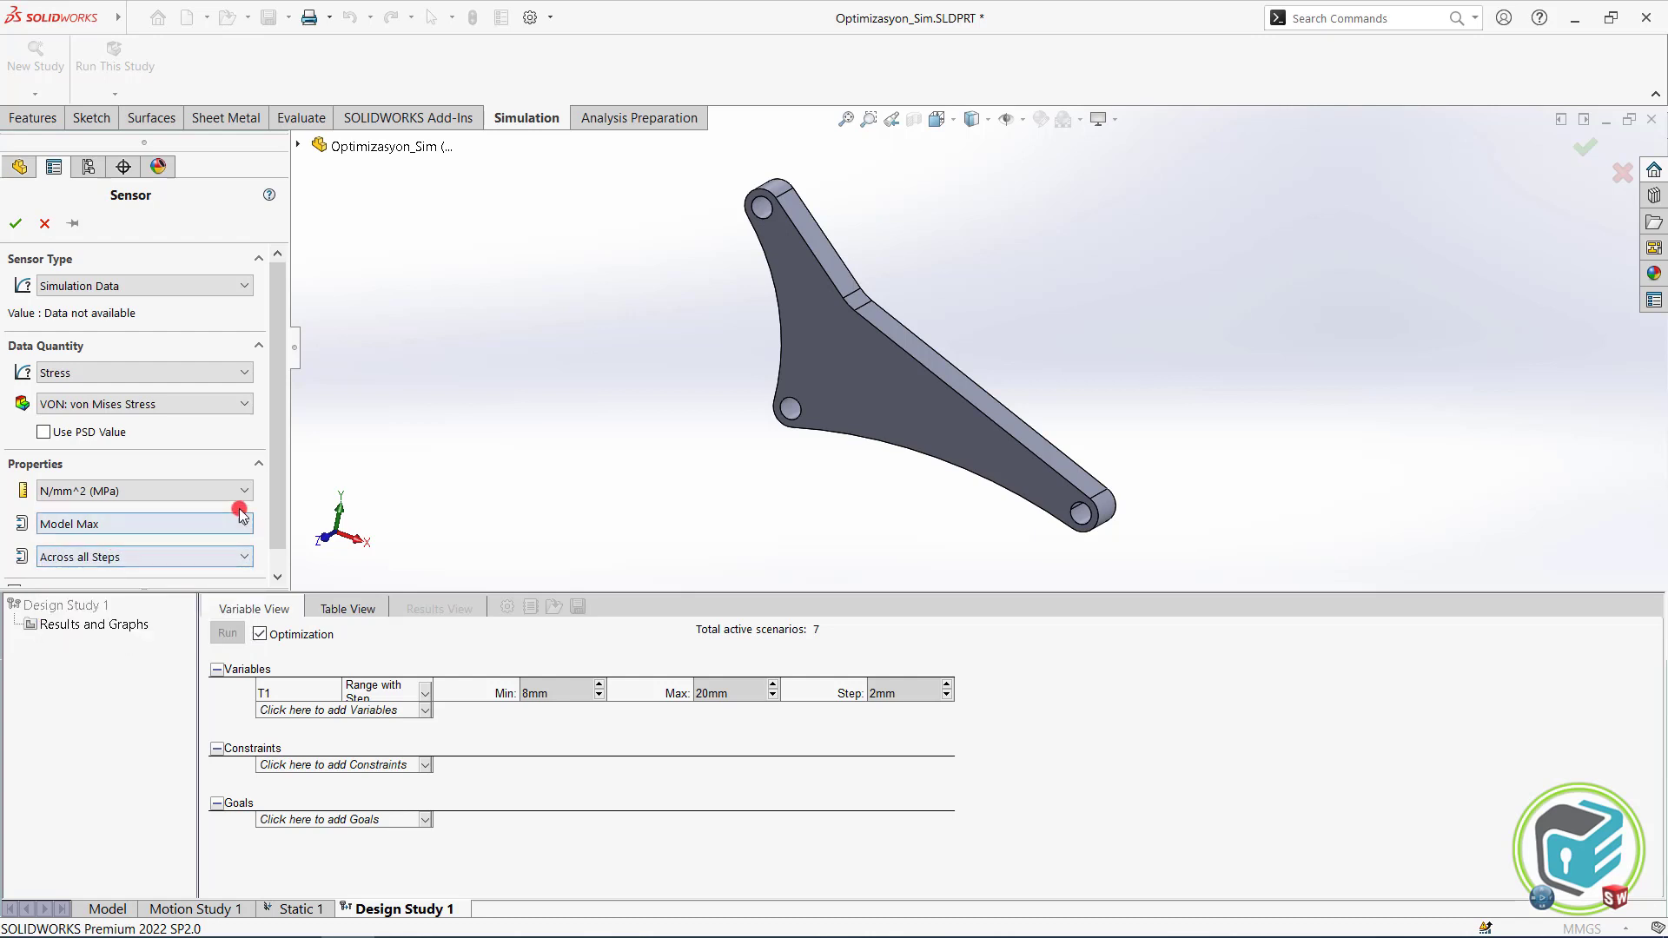
pyautogui.moveTo(275, 493); pyautogui.dragTo(269, 416)
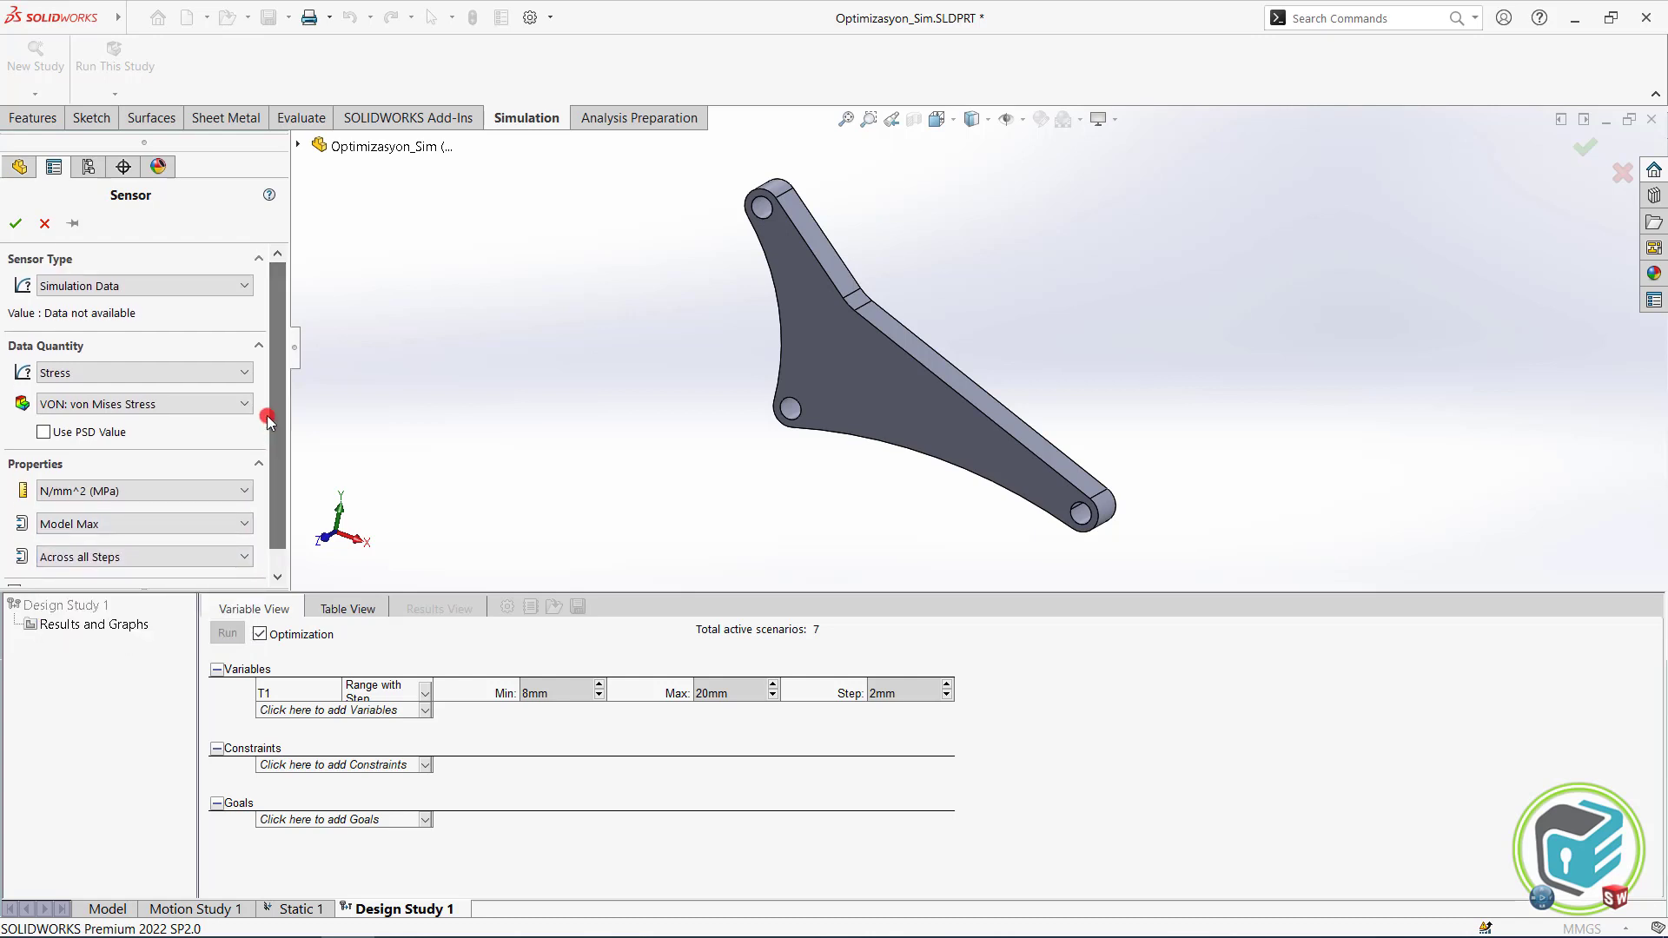
pyautogui.click(16, 223)
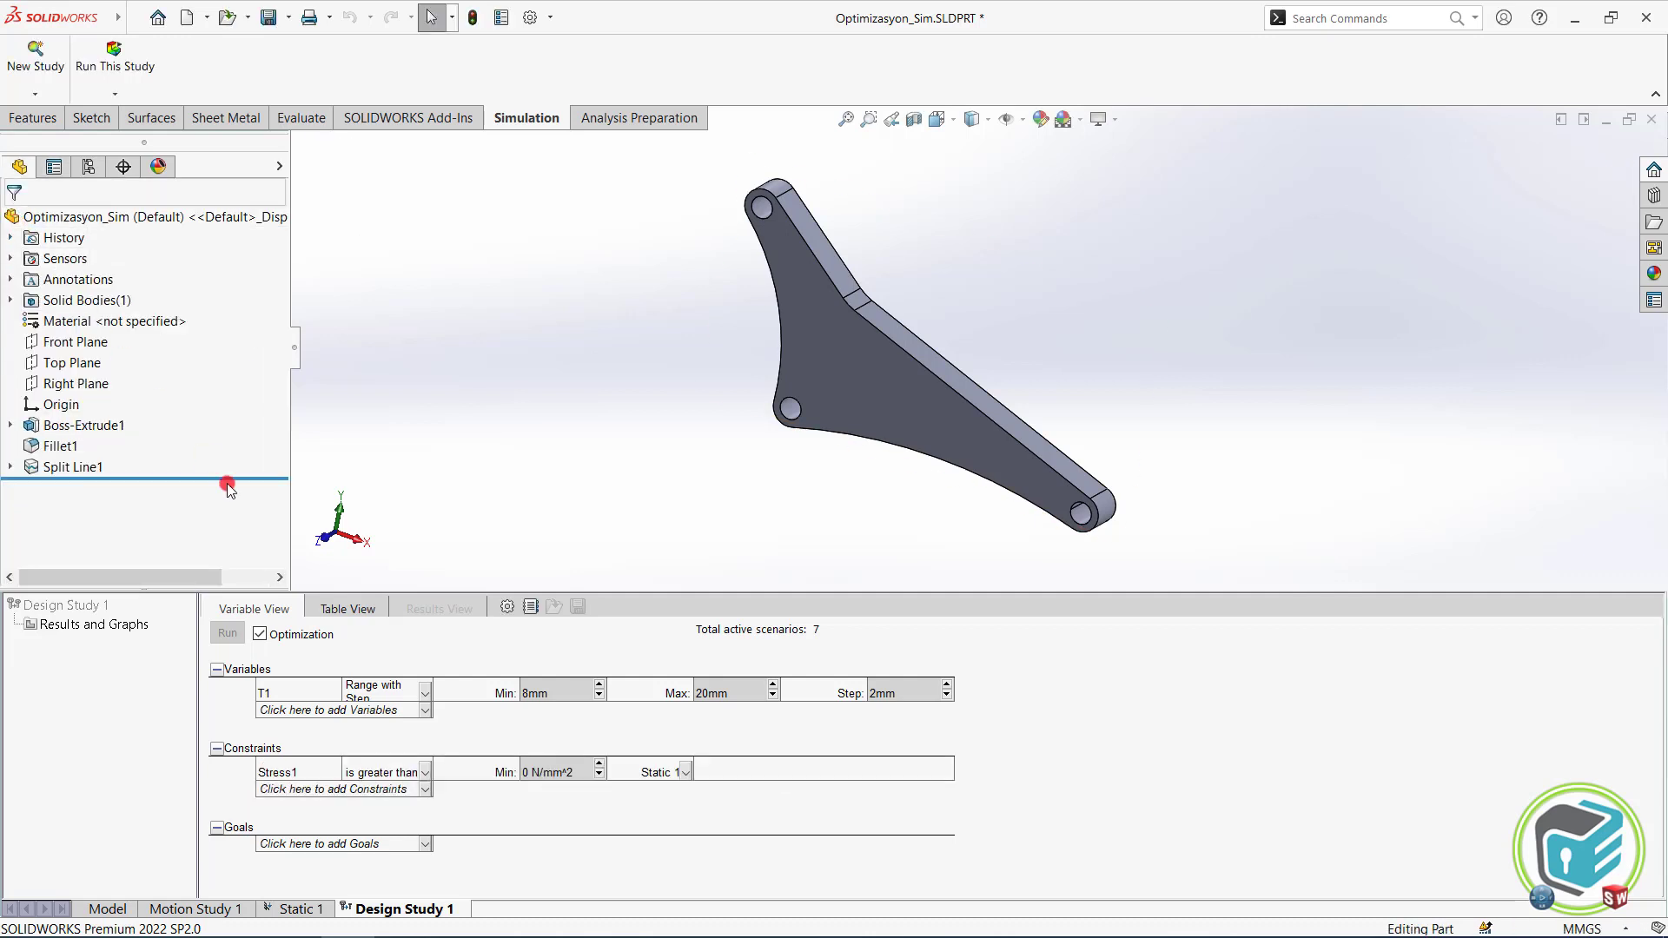
# Constrain the stress sensor to less than 20 N/mm^2, using the Static 1 study.
pyautogui.click(425, 769)
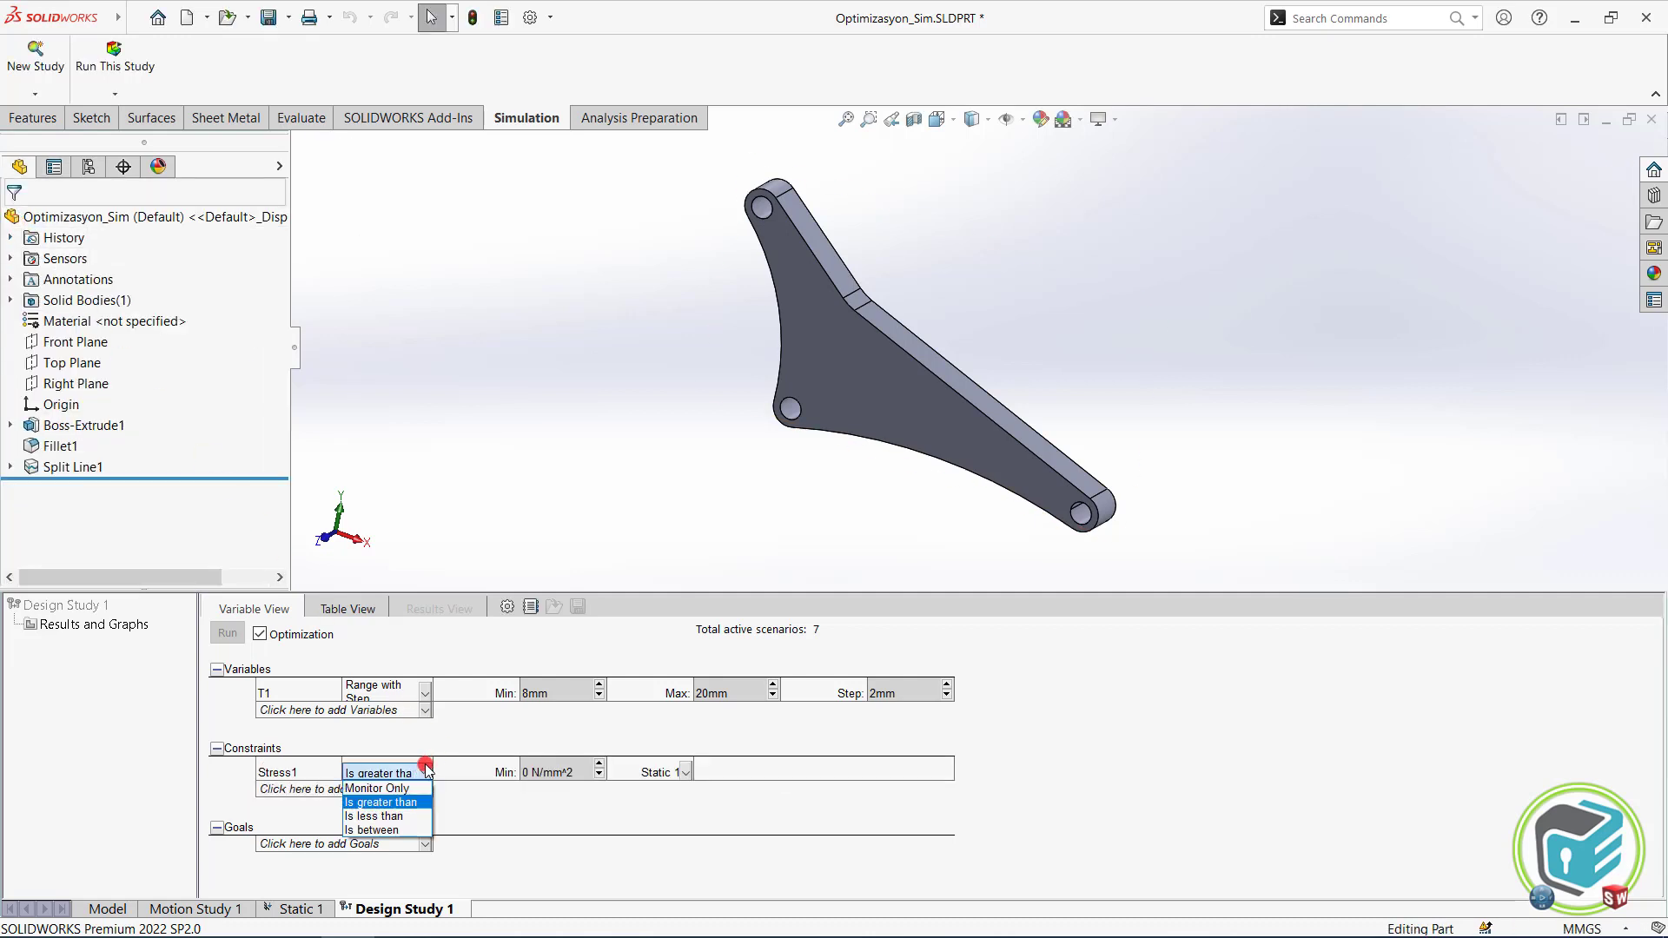
pyautogui.click(398, 816)
pyautogui.click(548, 773)
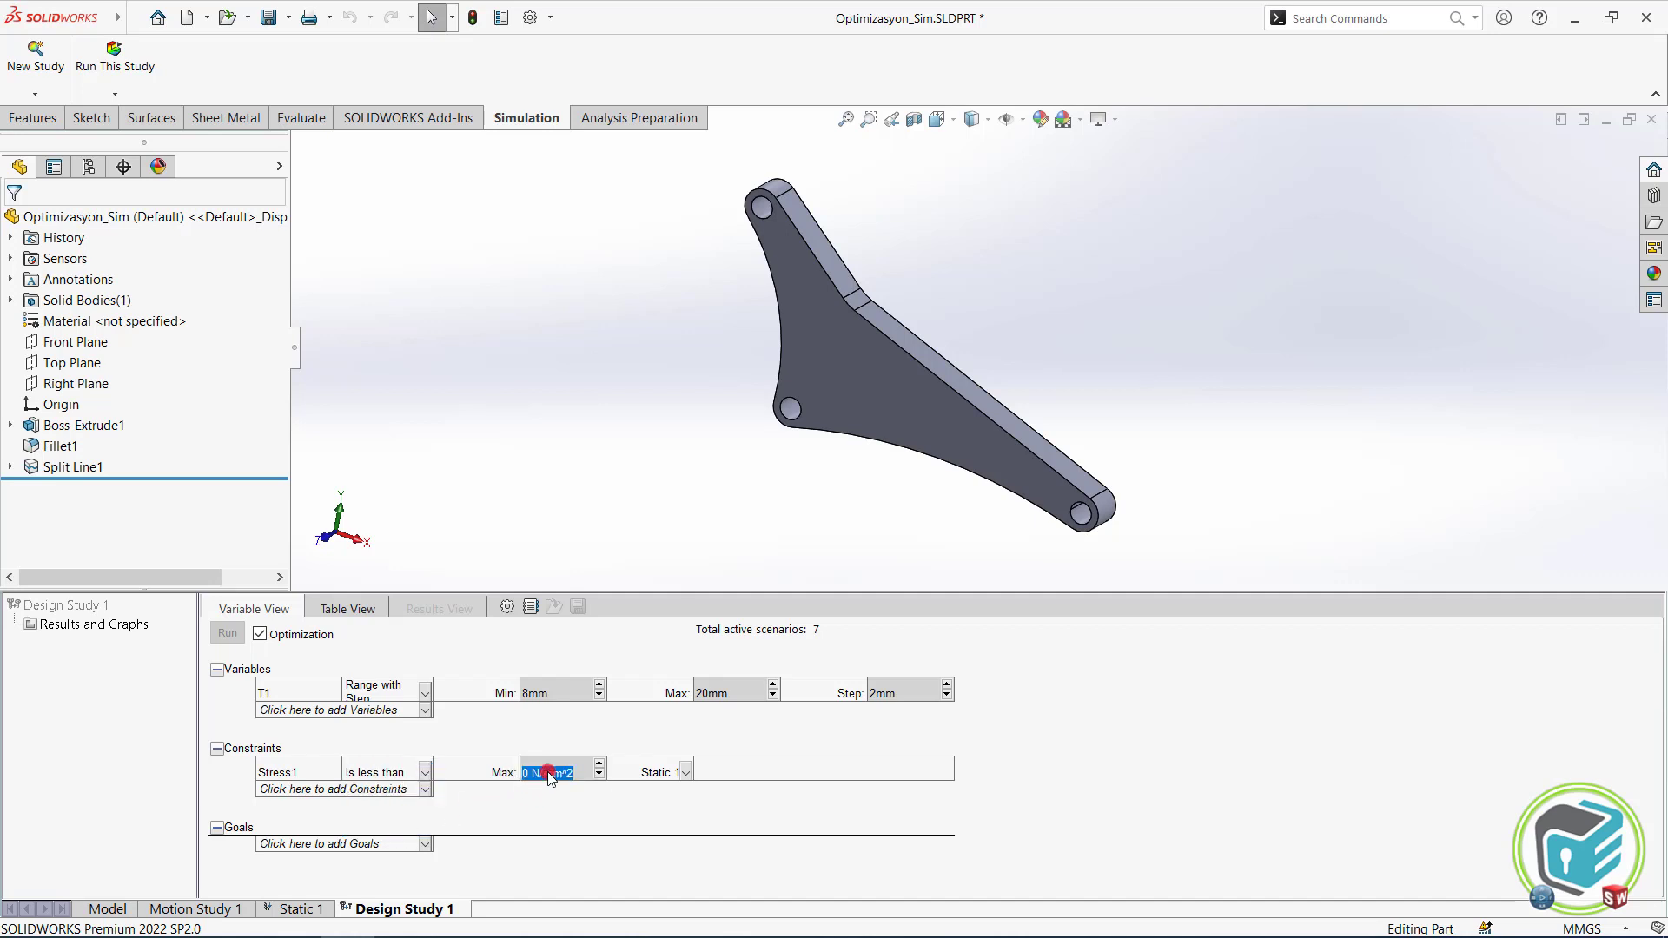
pyautogui.click(563, 794)
pyautogui.click(682, 772)
pyautogui.click(658, 773)
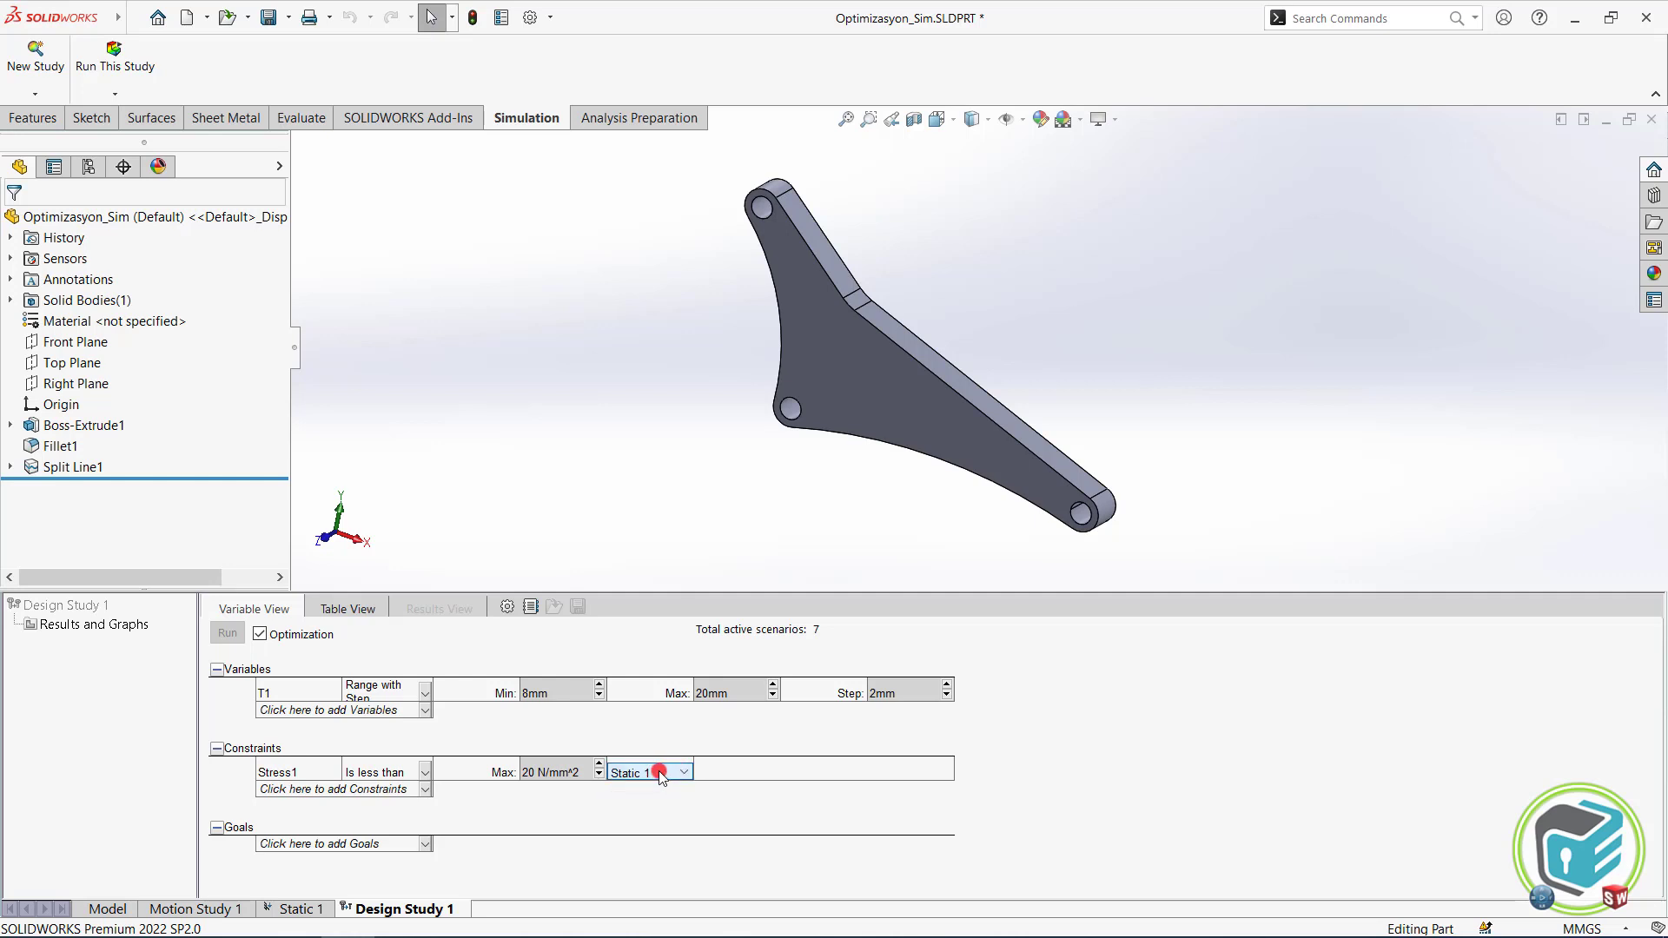
# Add a constraint sensor for the model maximum resultant displacement (URES) in mm, evaluated across all steps.
pyautogui.click(423, 789)
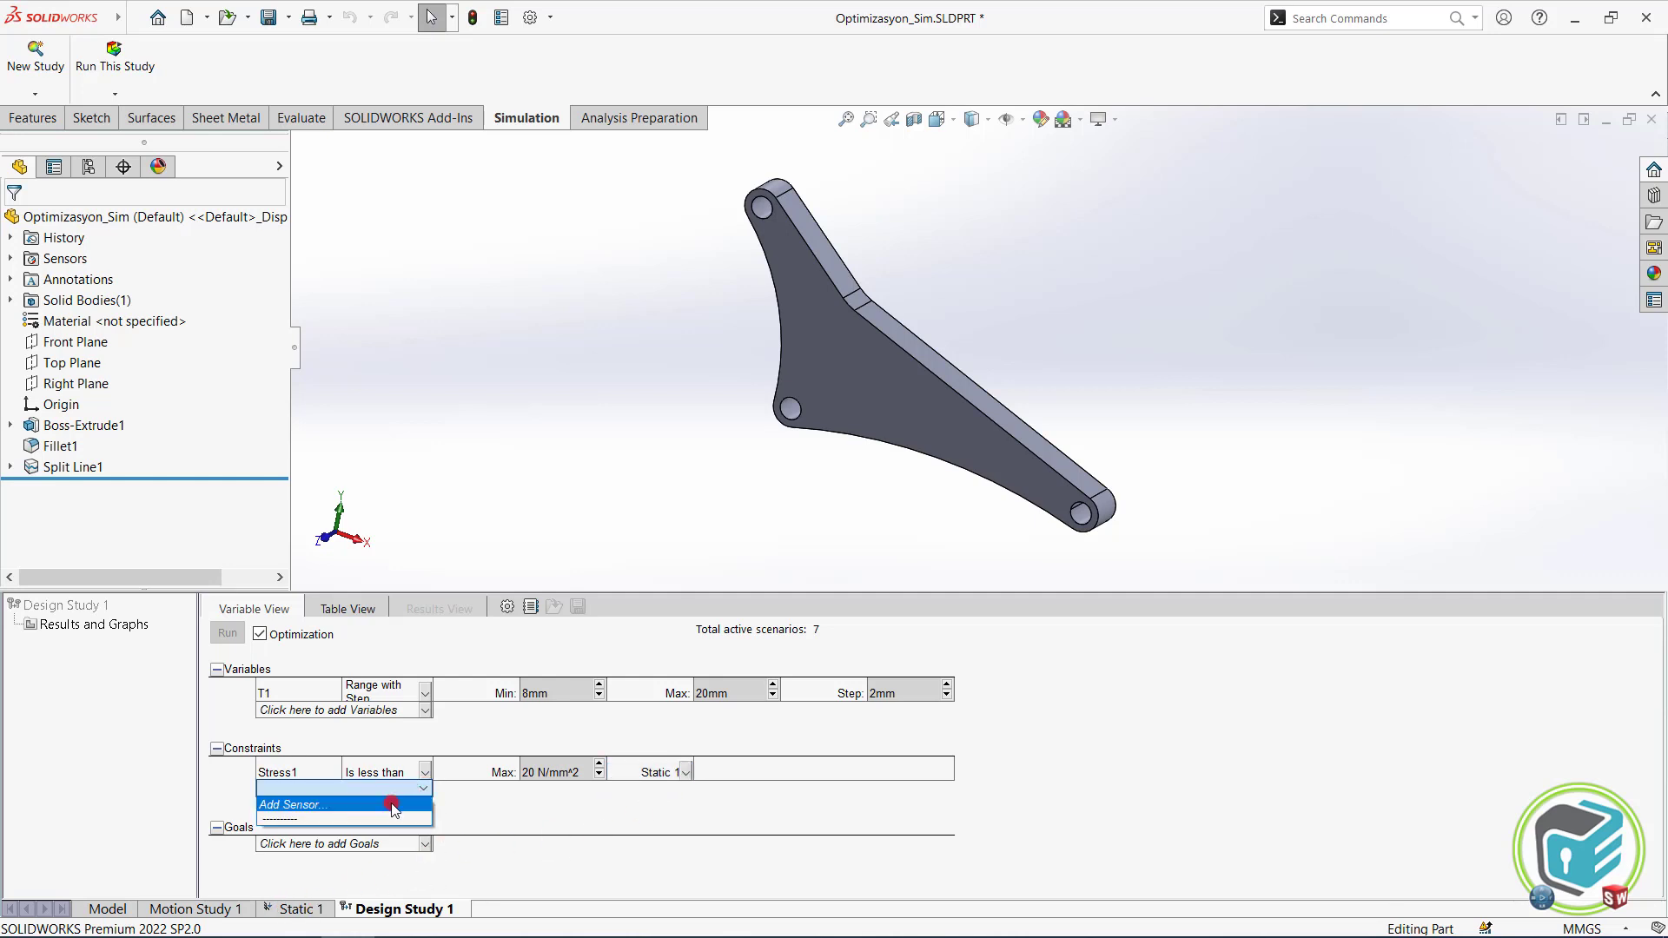
pyautogui.click(391, 801)
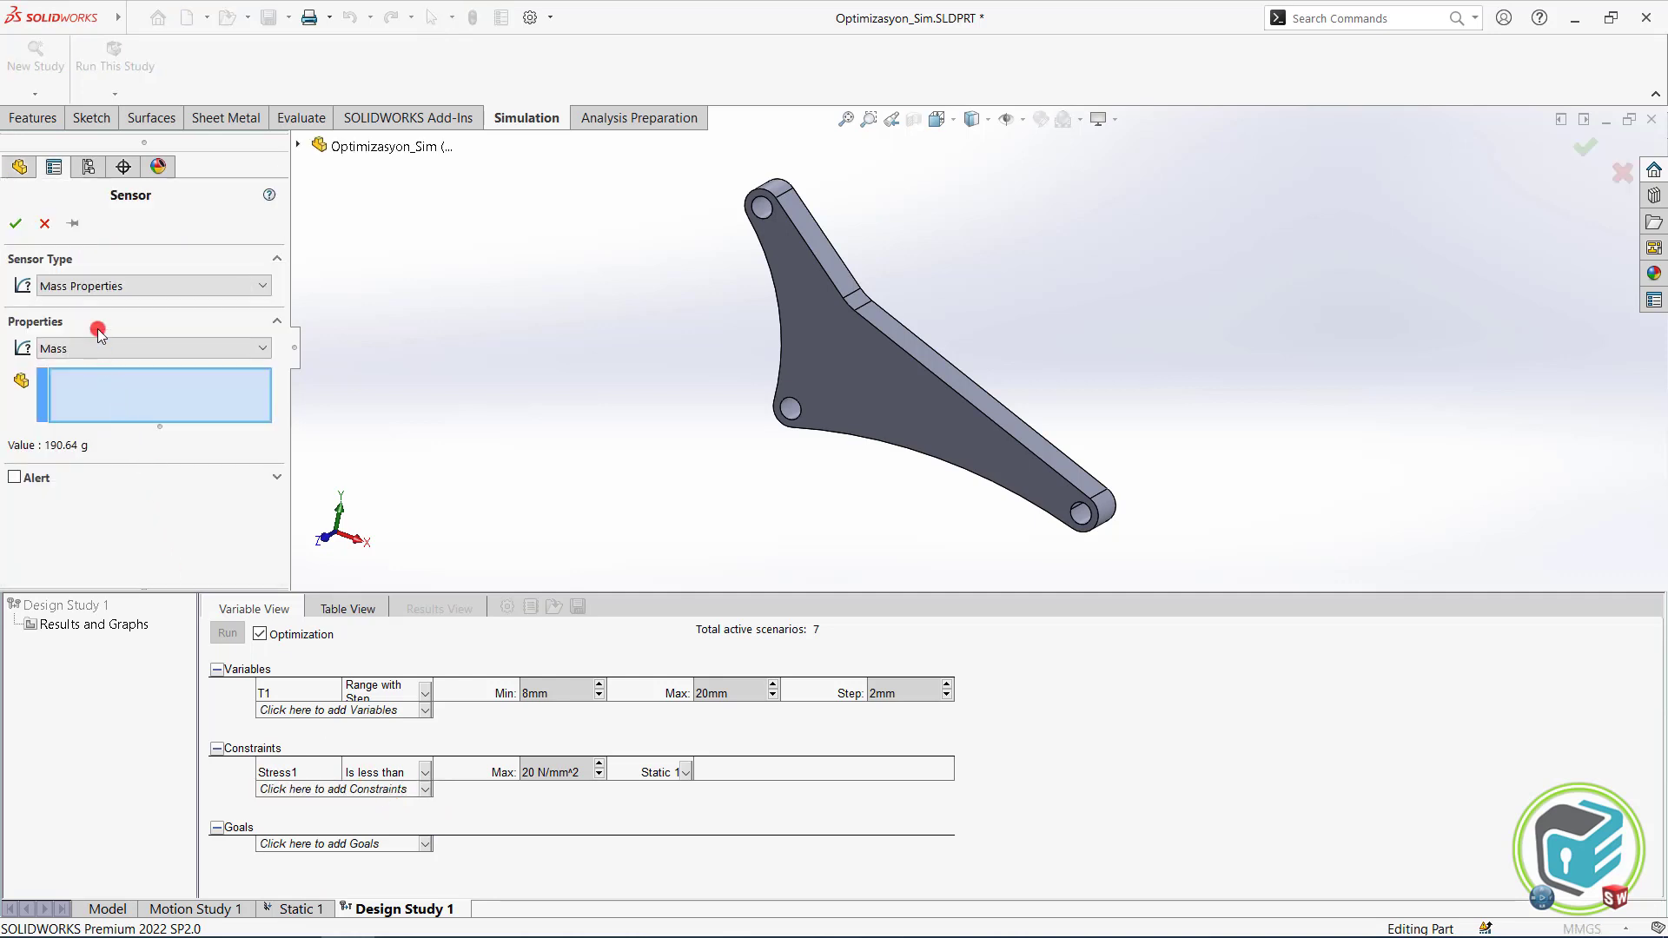
pyautogui.click(96, 289)
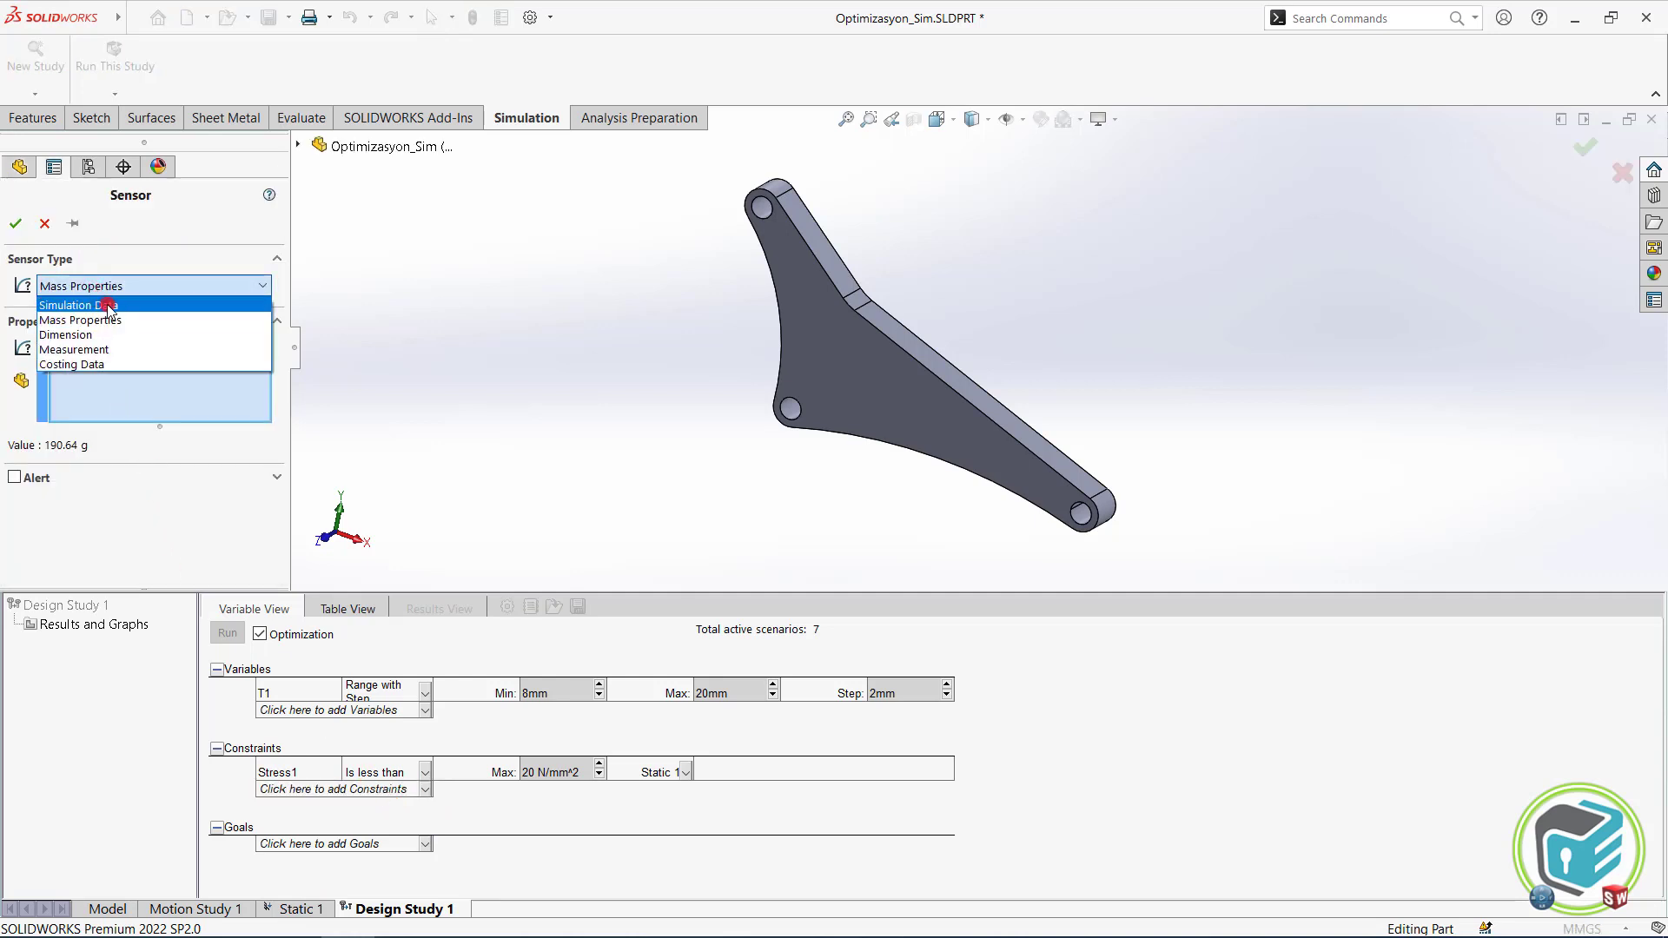
pyautogui.click(106, 304)
pyautogui.click(106, 372)
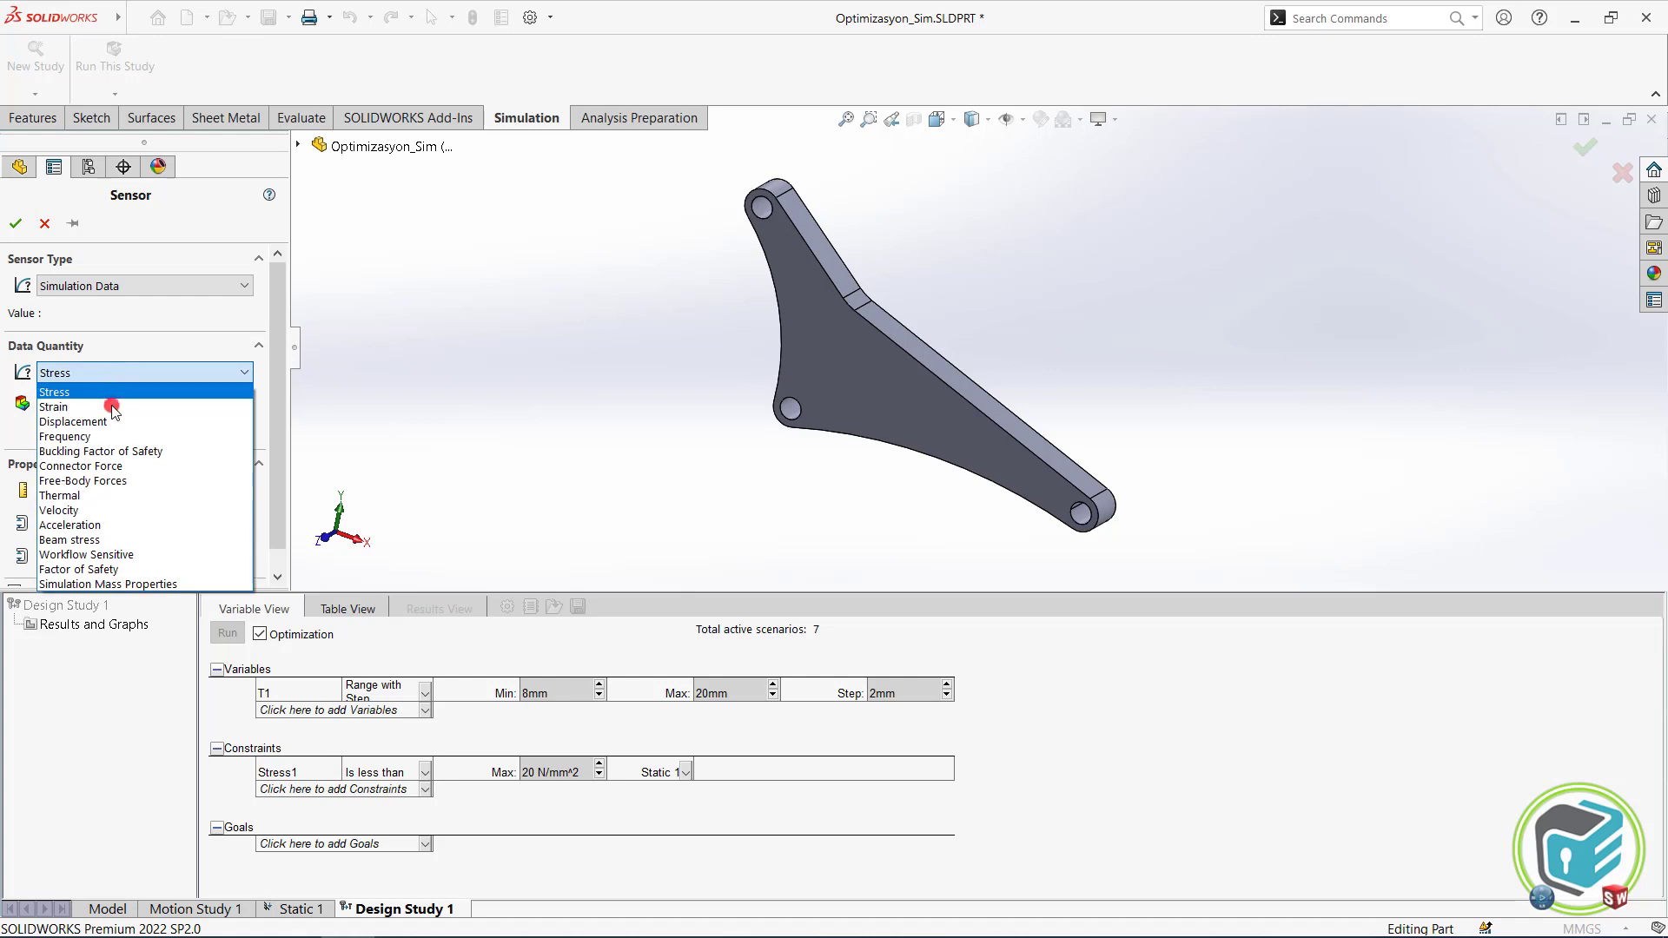
pyautogui.click(109, 423)
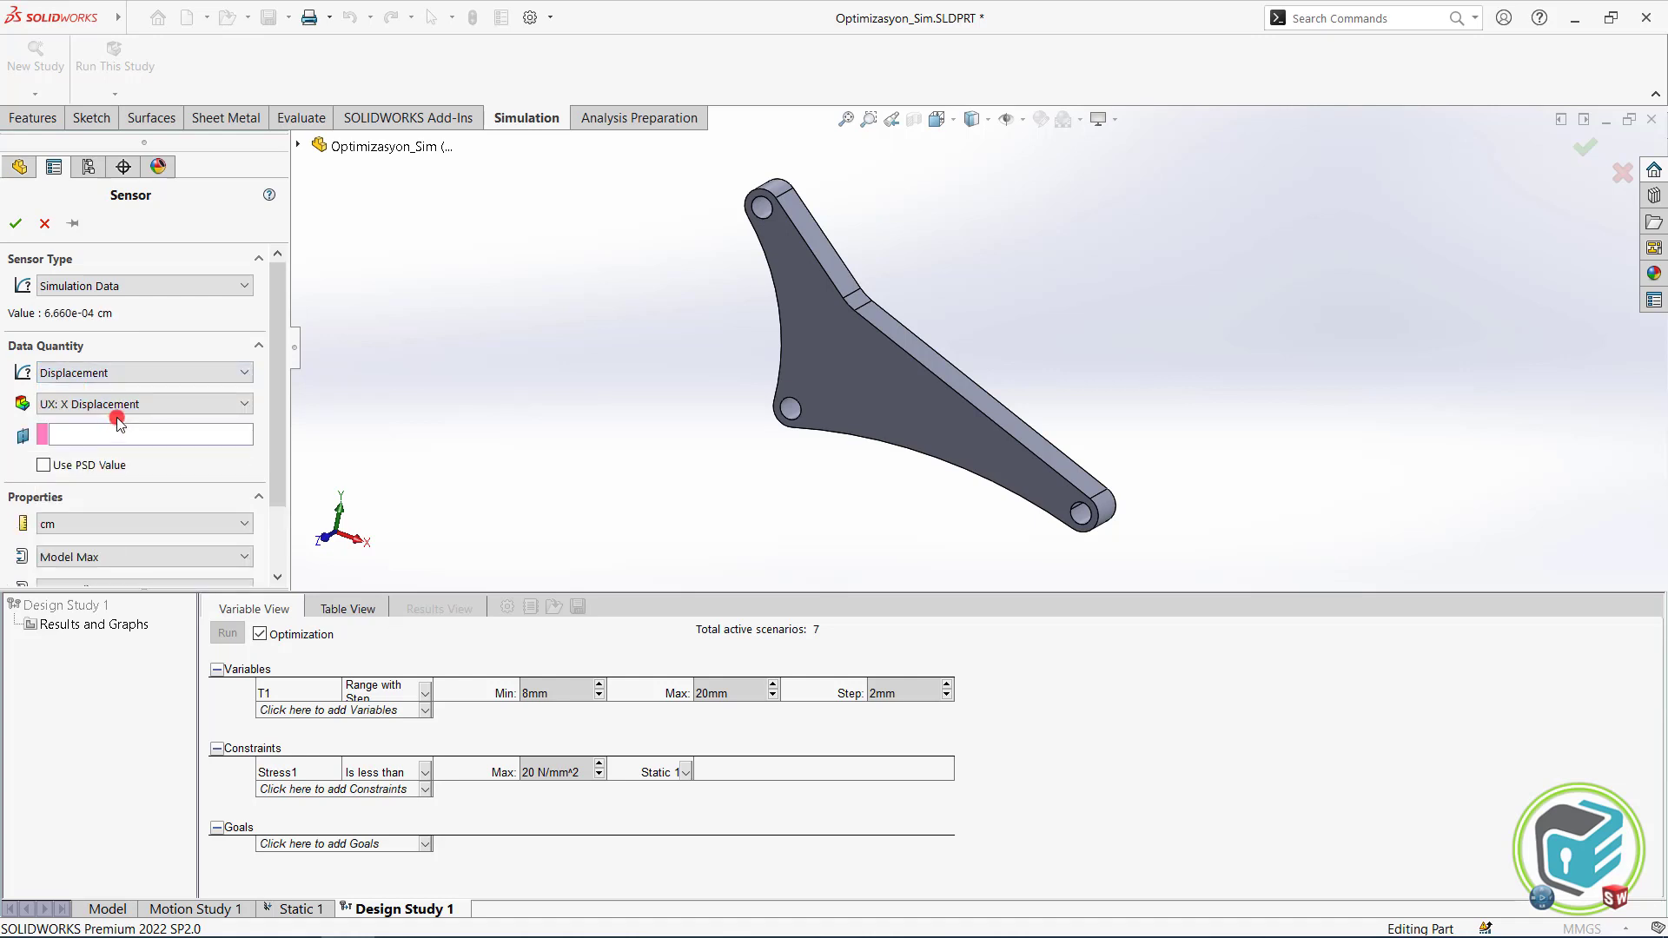
pyautogui.click(116, 415)
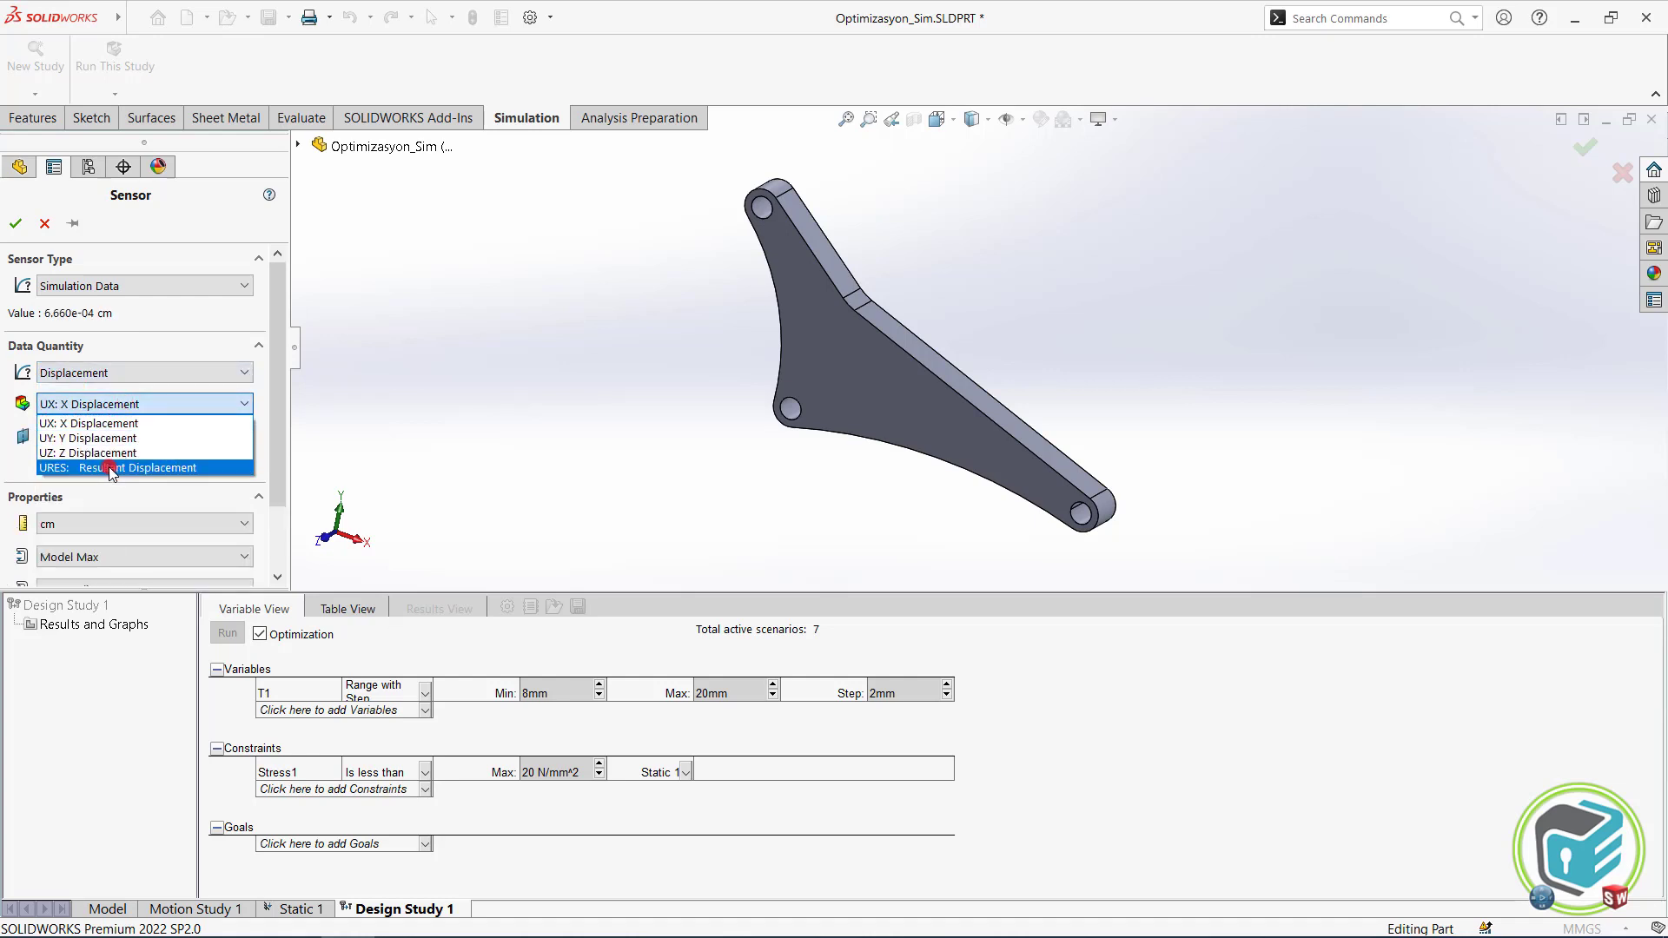
pyautogui.click(110, 468)
pyautogui.click(113, 490)
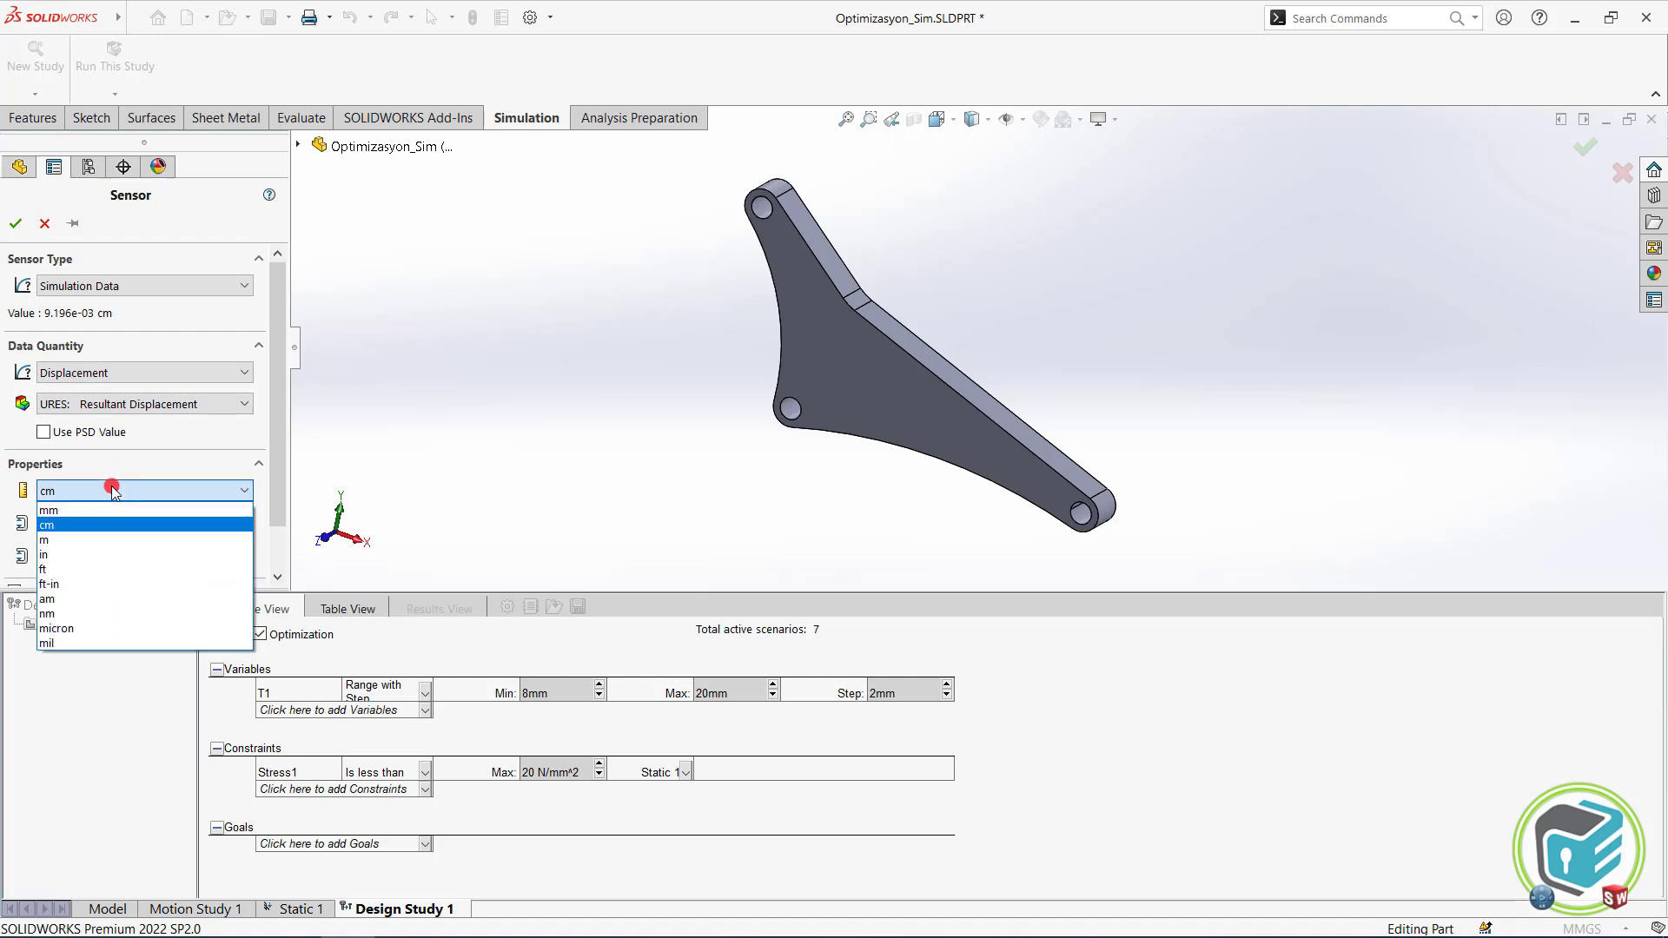
pyautogui.click(101, 513)
pyautogui.click(114, 524)
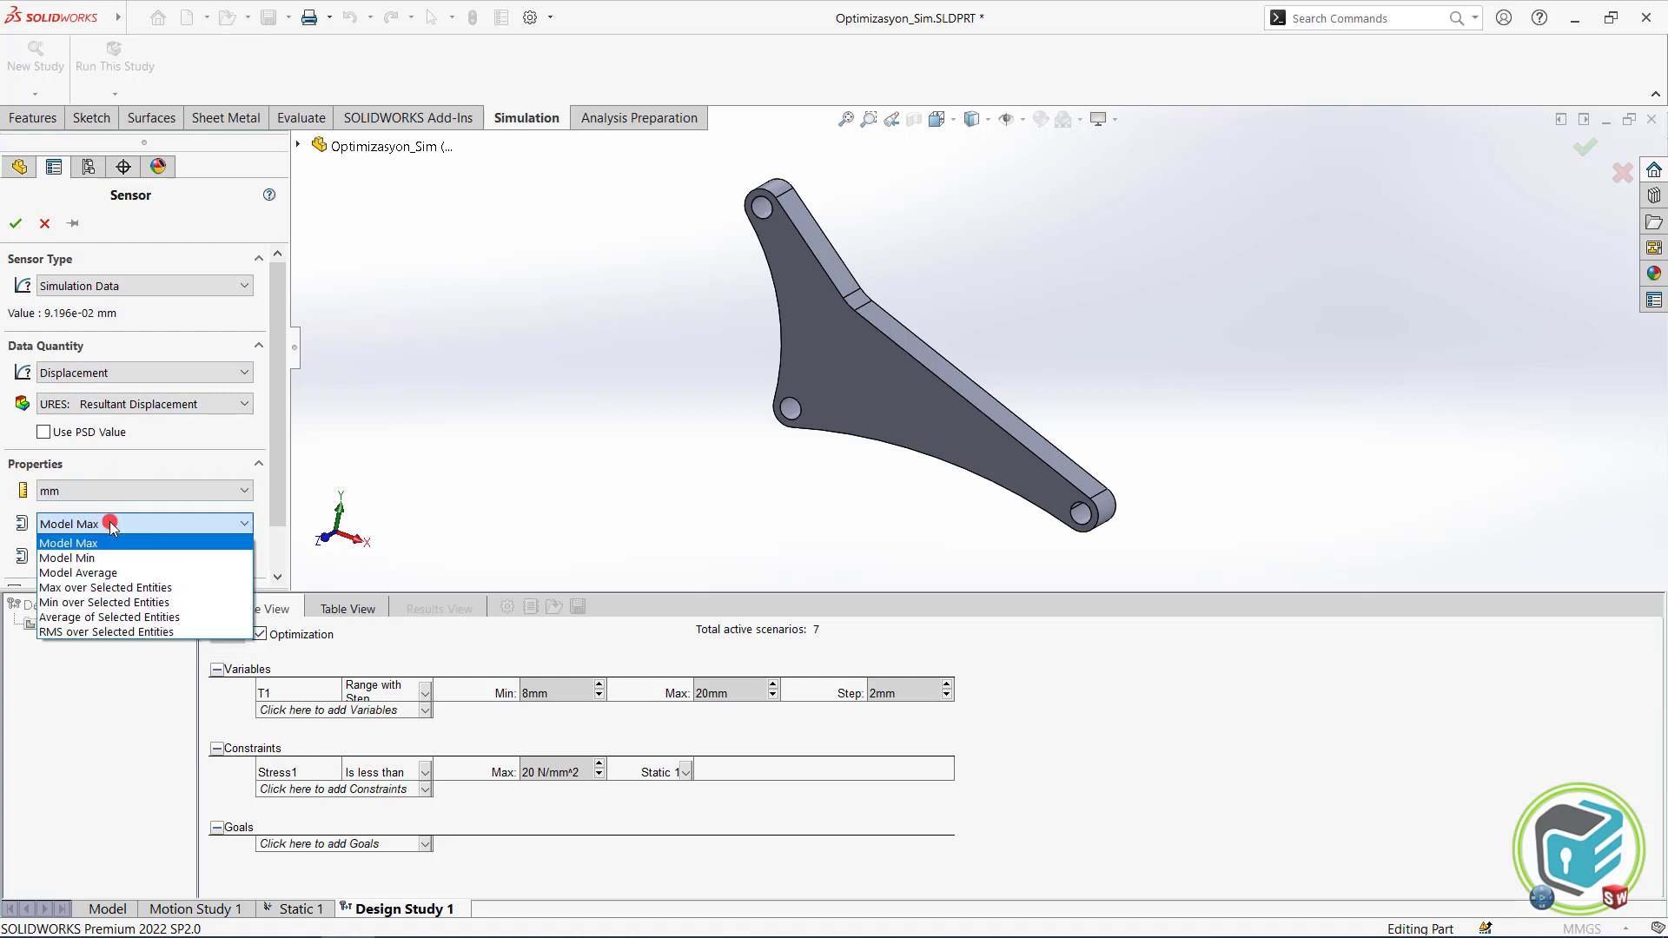
pyautogui.click(96, 543)
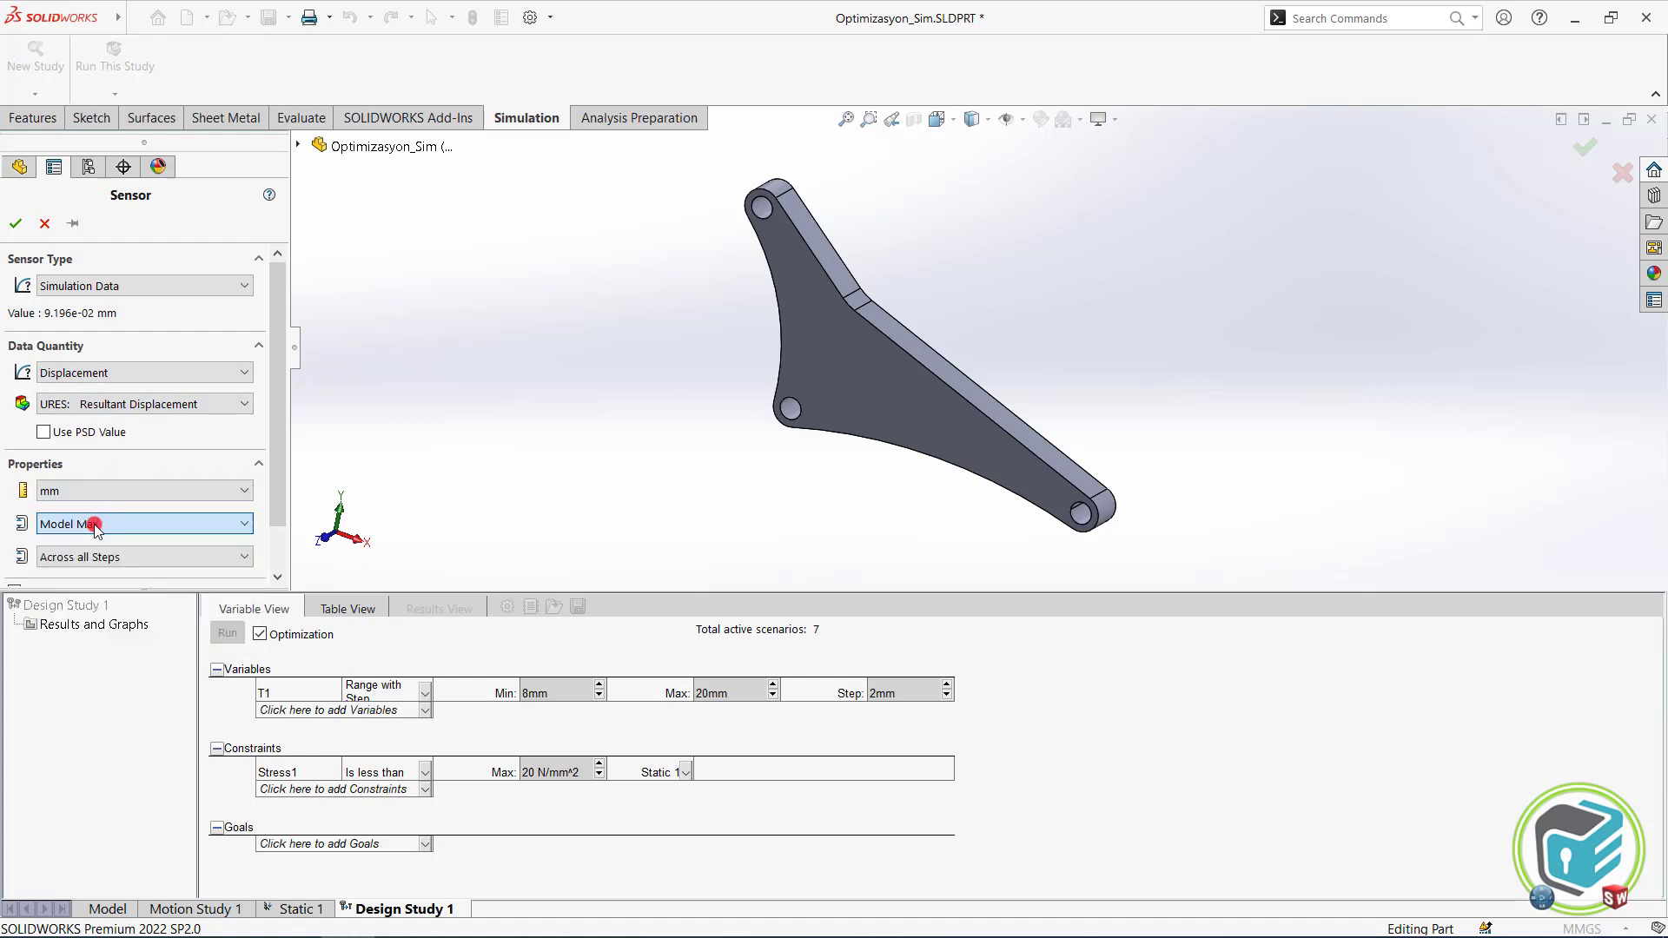
pyautogui.click(15, 224)
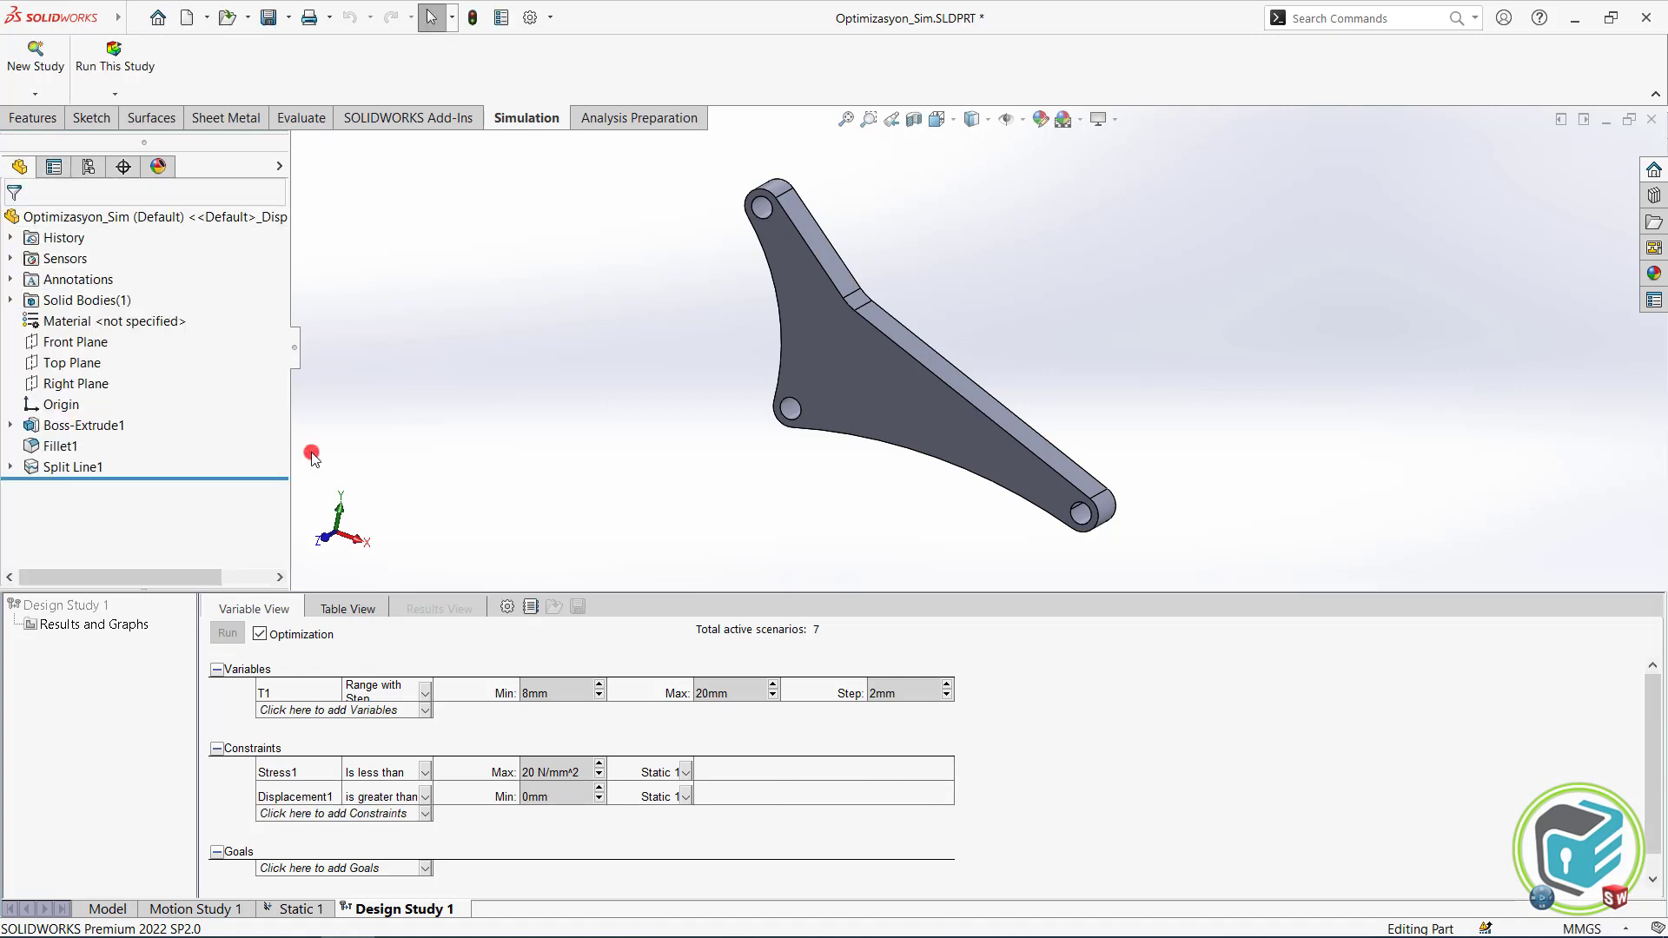
# Constrain the displacement sensor to less than 0.2 mm, using the Static 1 study.
pyautogui.click(529, 704)
pyautogui.click(425, 797)
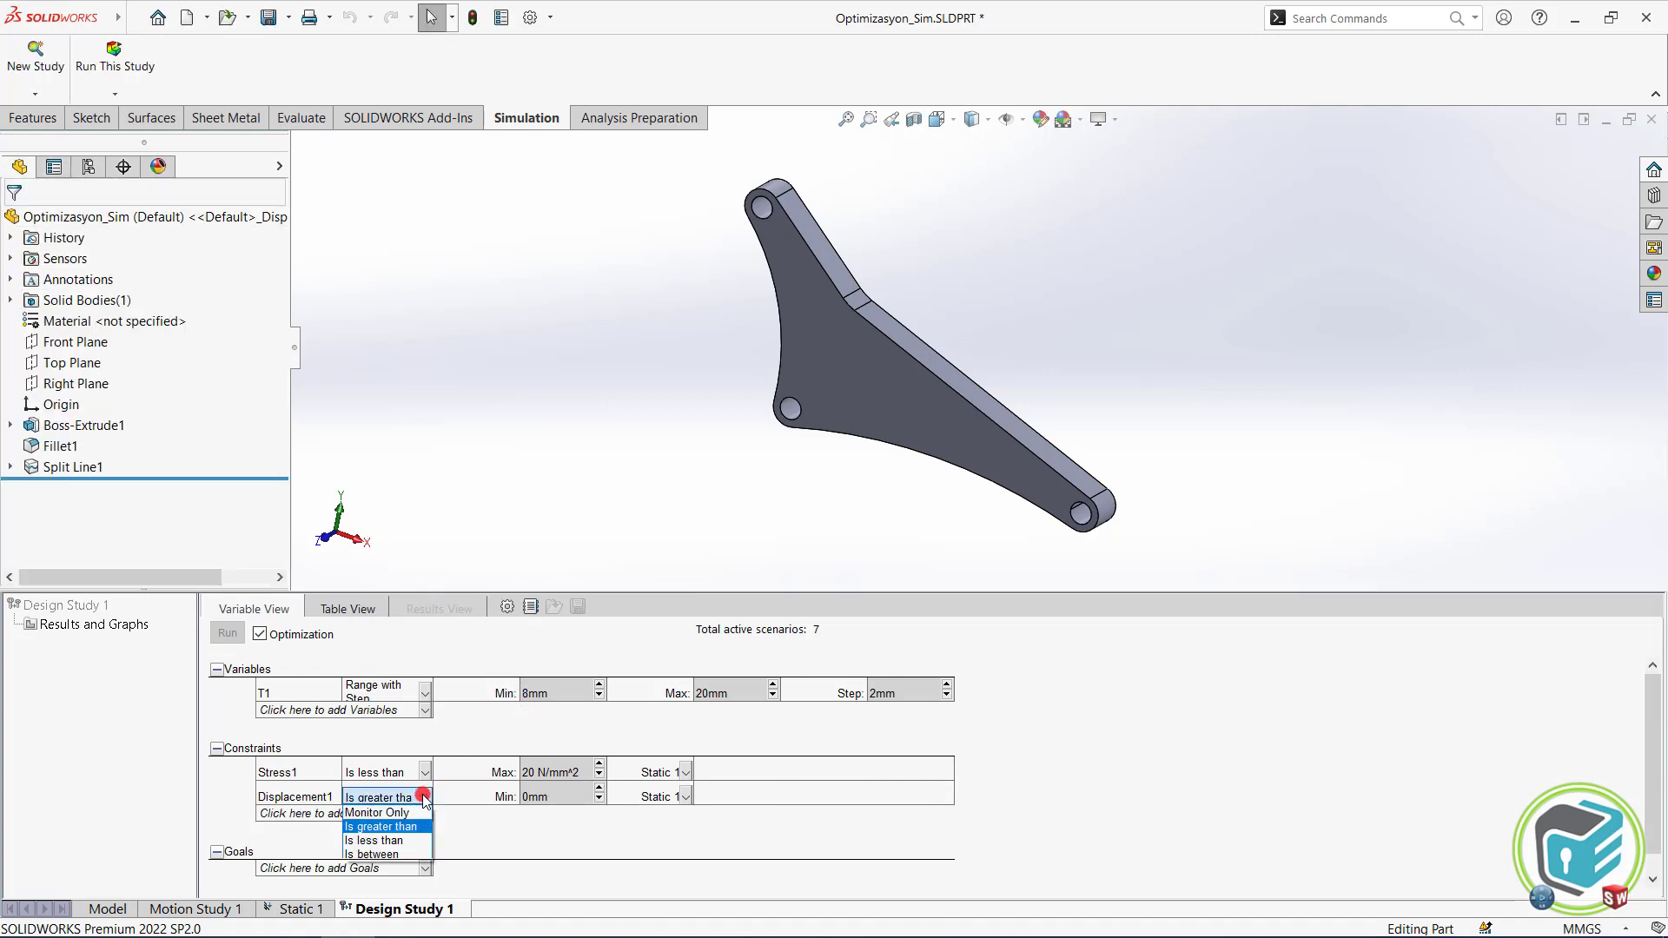
pyautogui.click(405, 835)
pyautogui.click(552, 796)
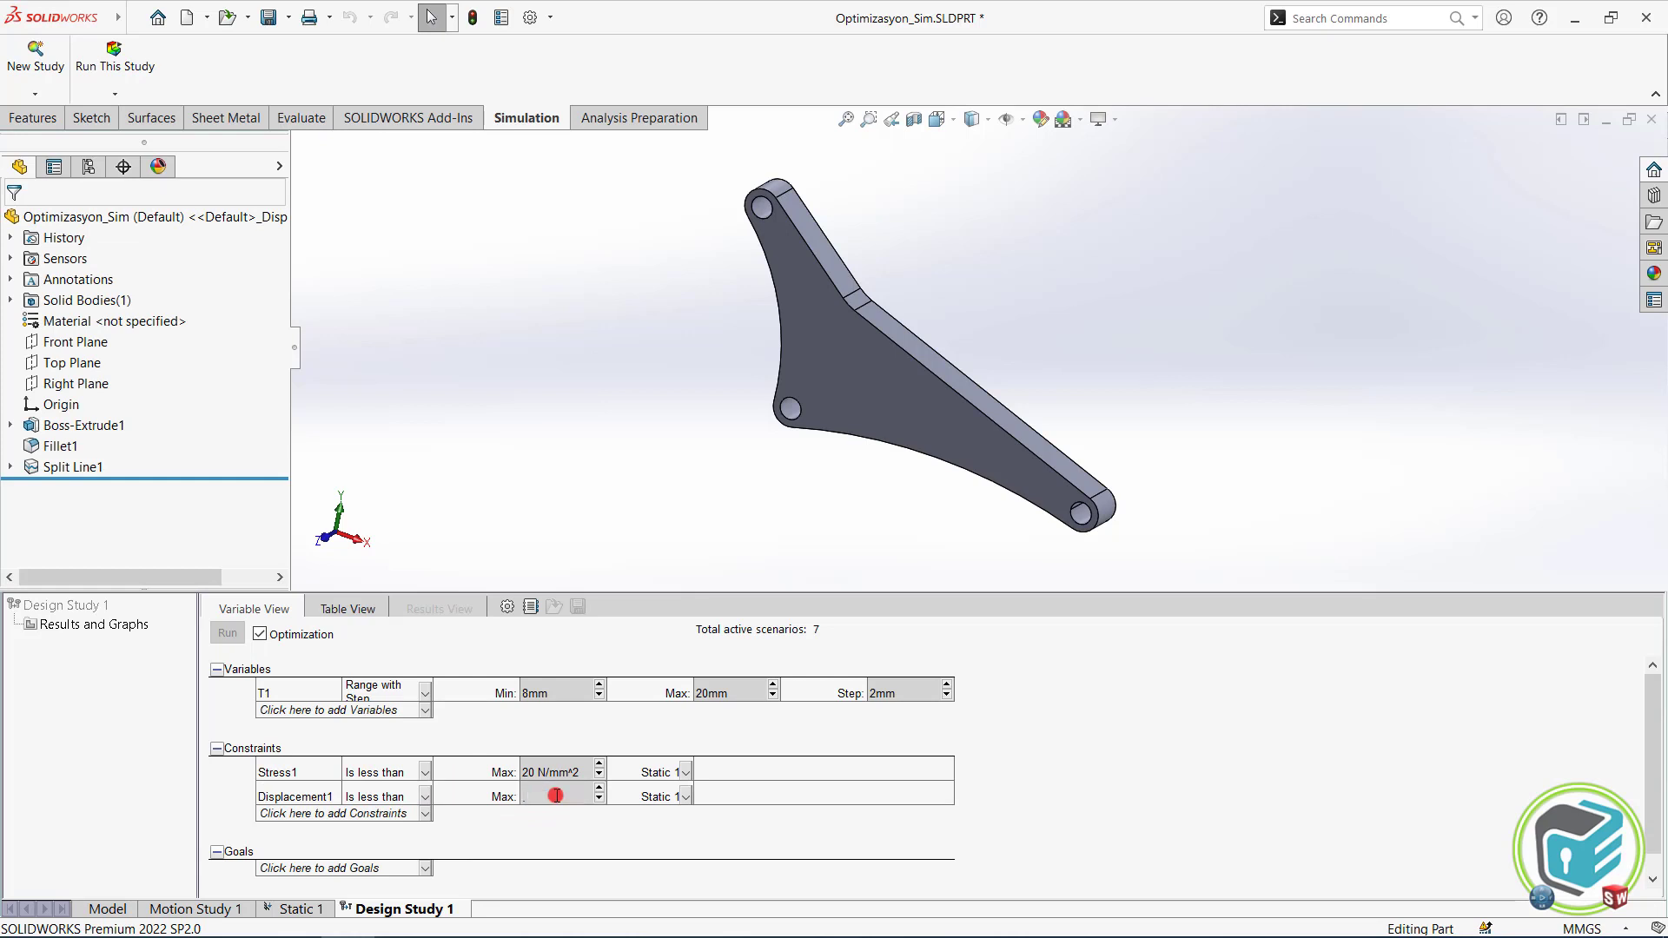
pyautogui.write('.2')
pyautogui.press('Return')
pyautogui.click(688, 796)
pyautogui.click(682, 811)
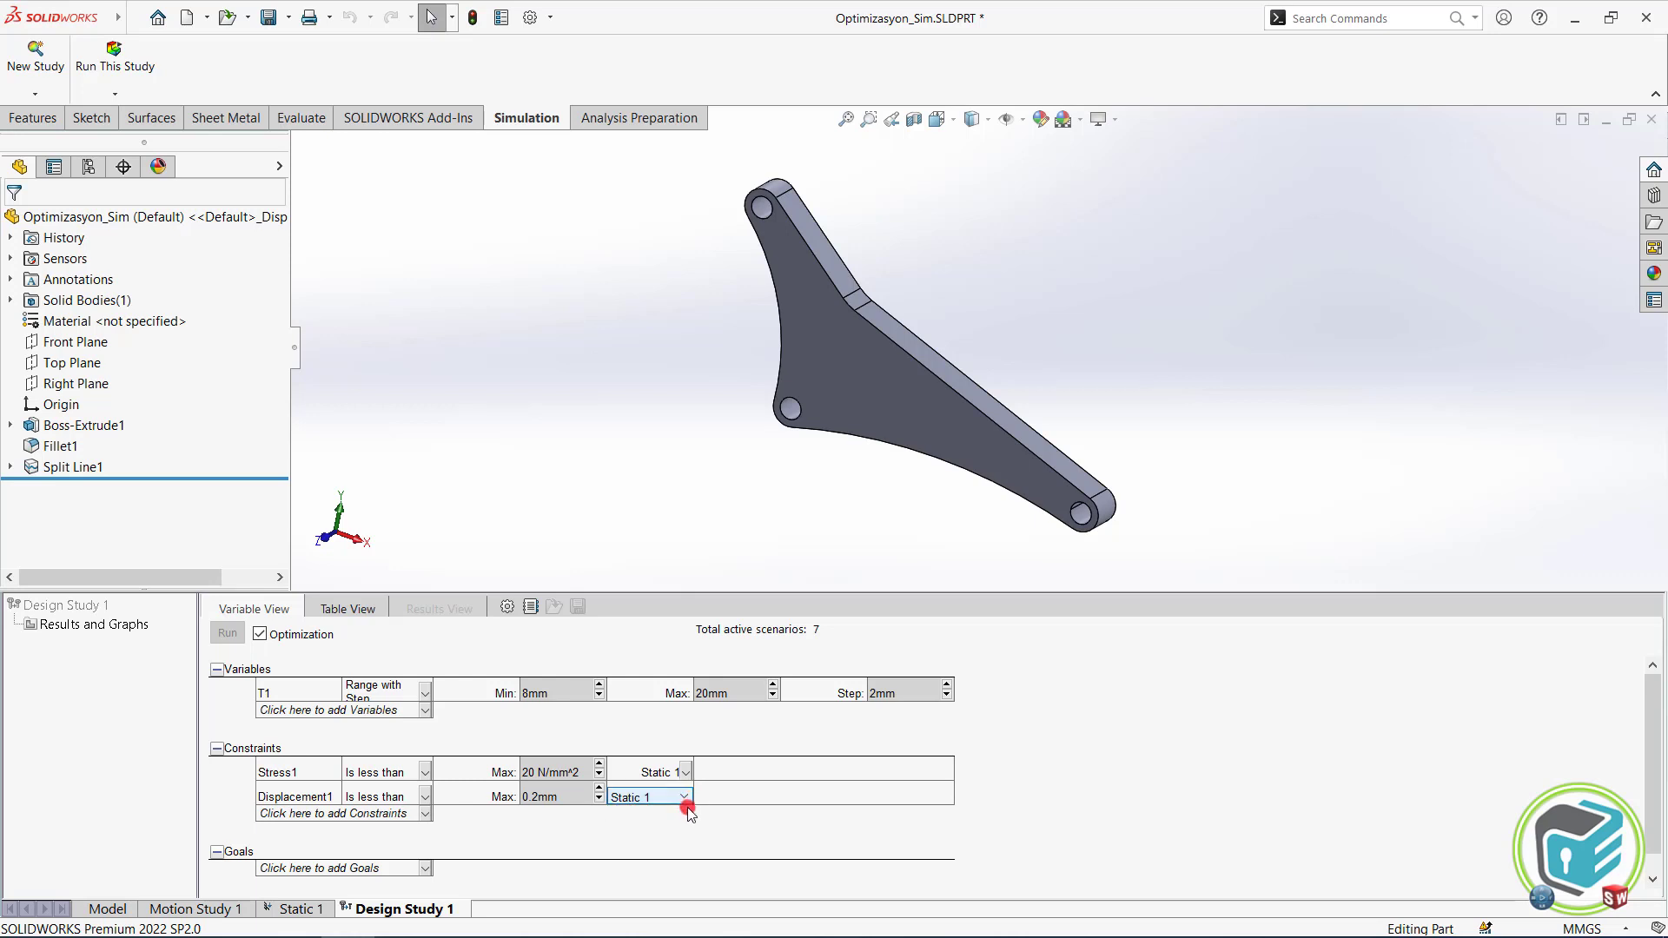
# Add a mass sensor for the bracket body as the study goal and set it to Minimize.
pyautogui.click(430, 872)
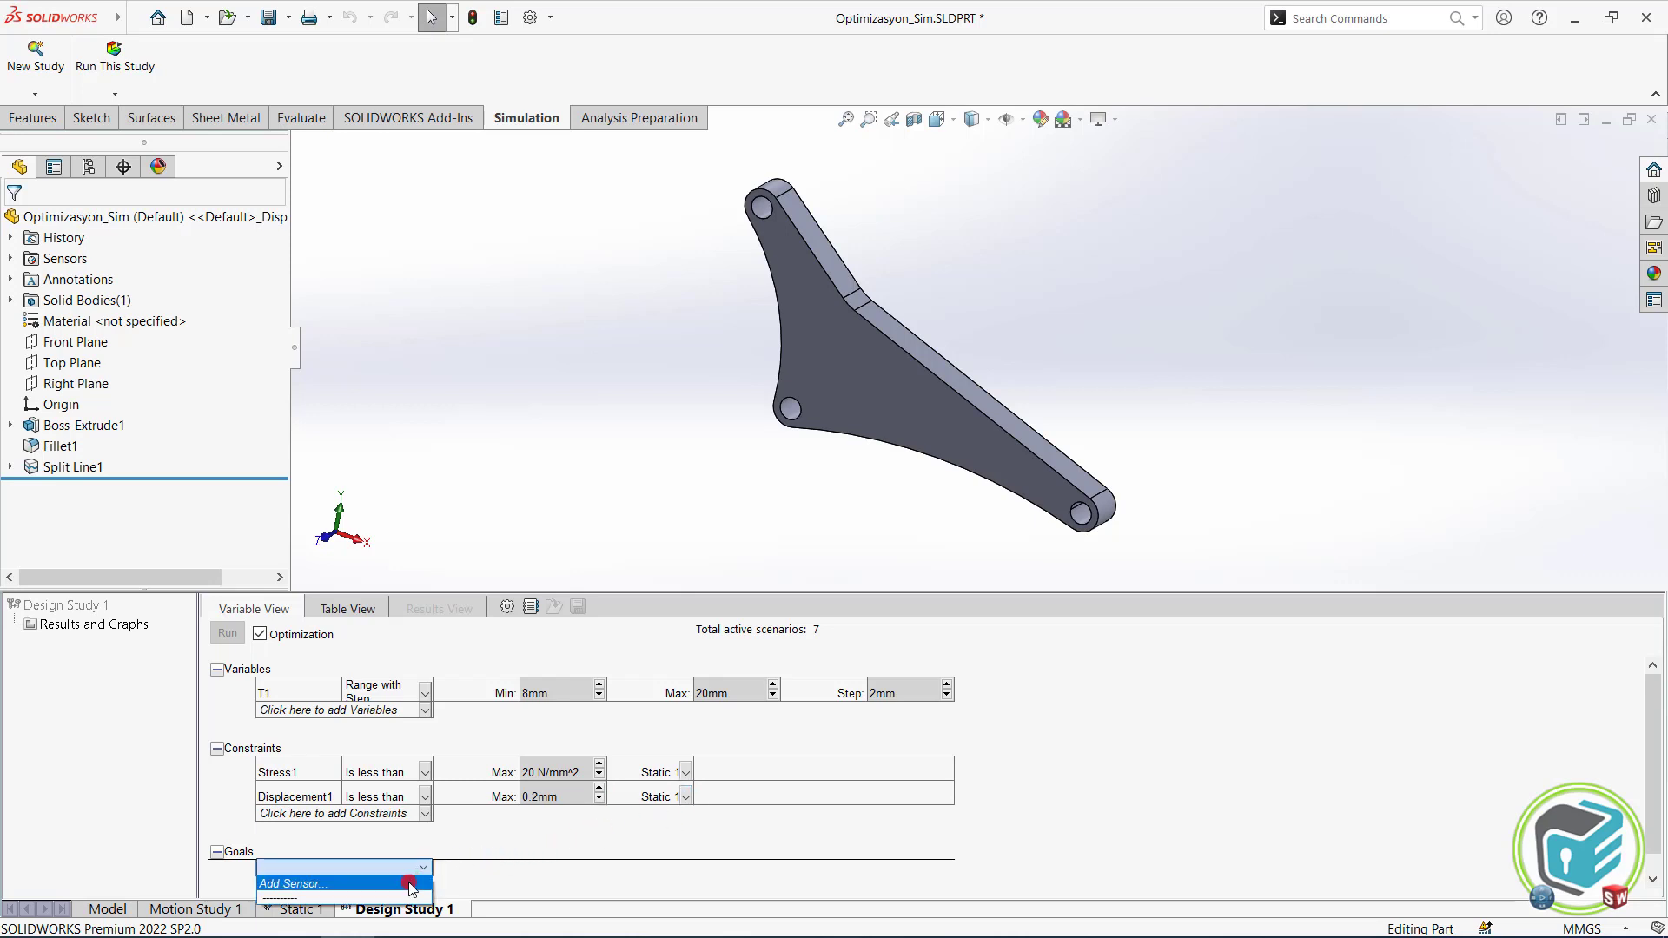
pyautogui.click(409, 882)
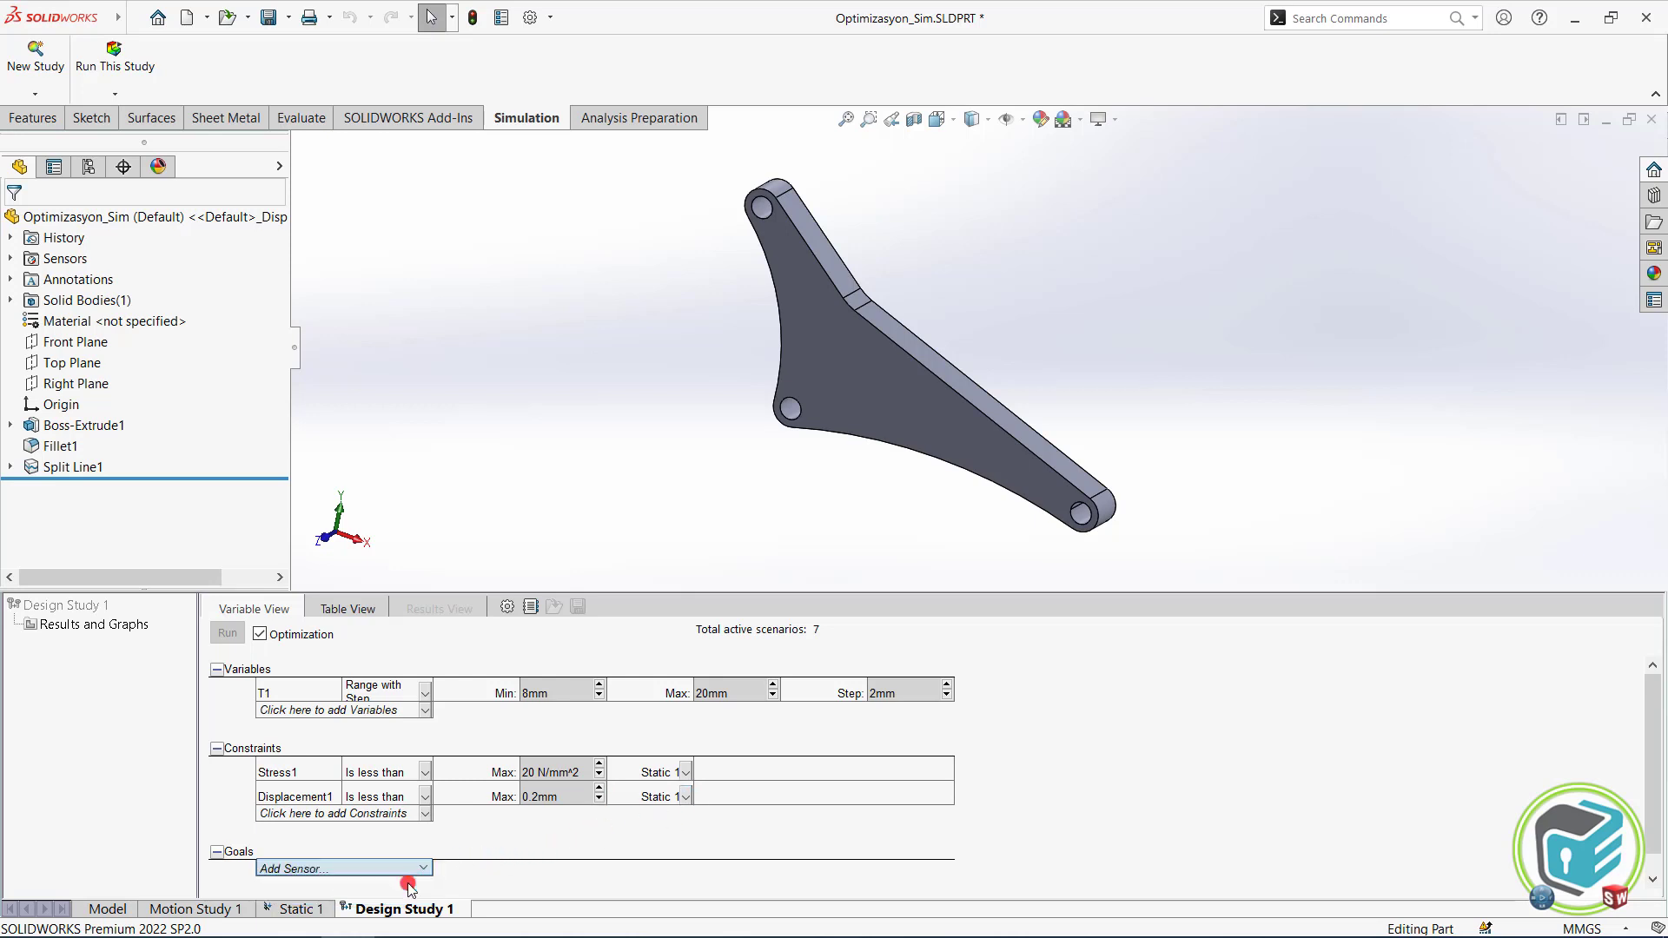
pyautogui.click(858, 372)
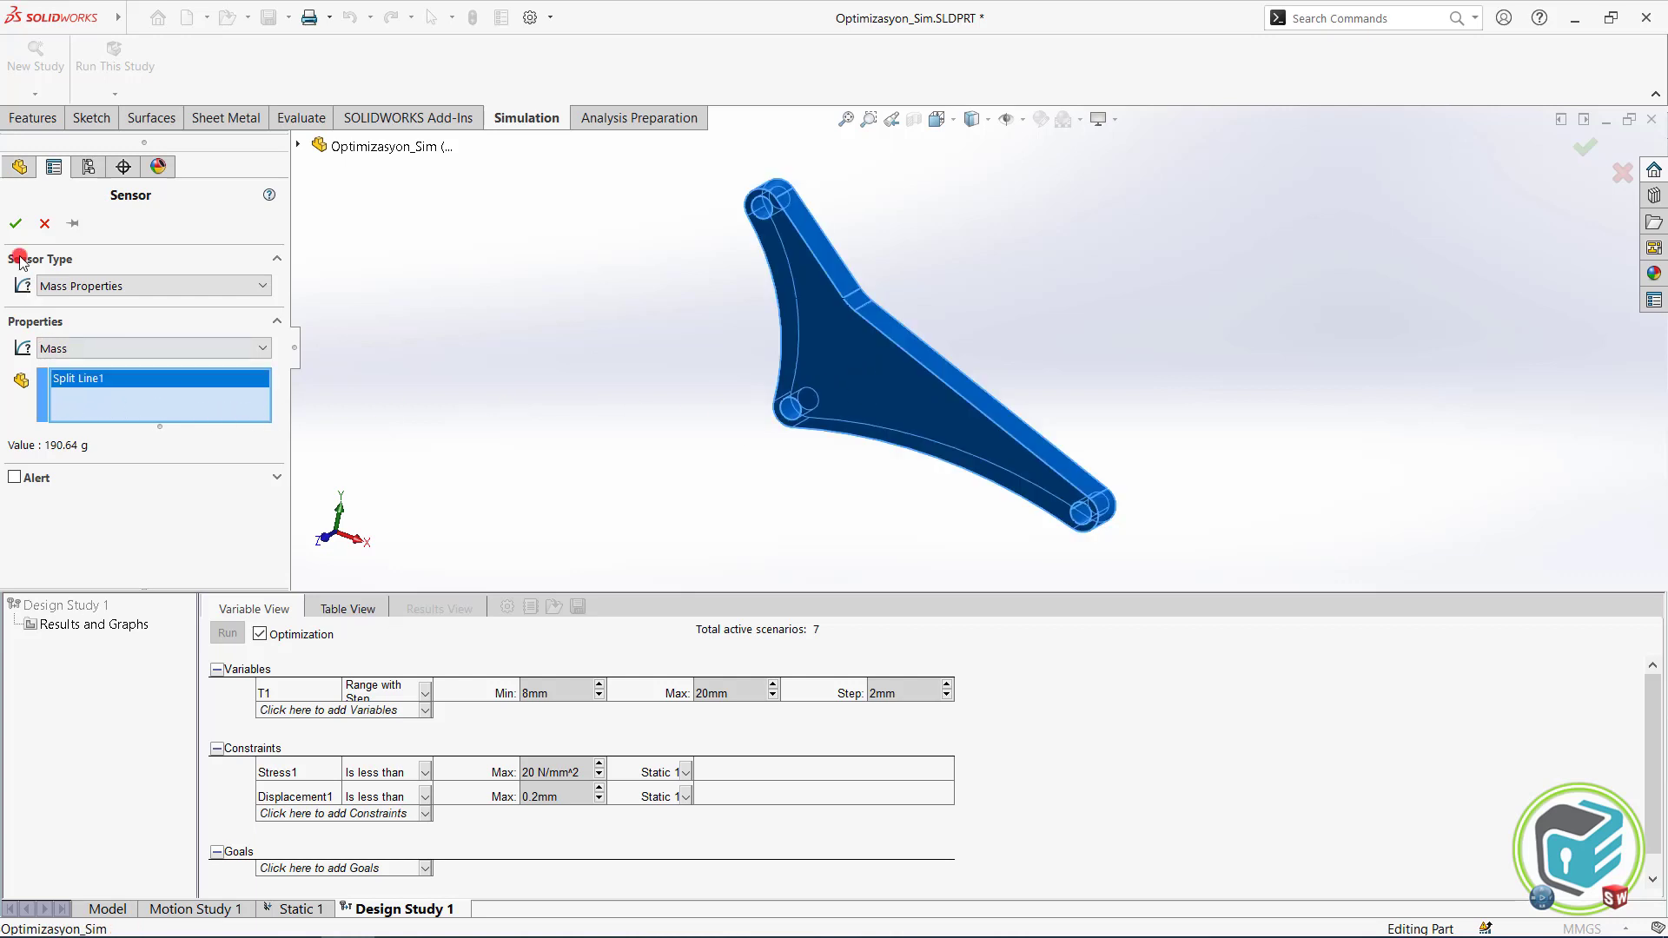
pyautogui.click(15, 224)
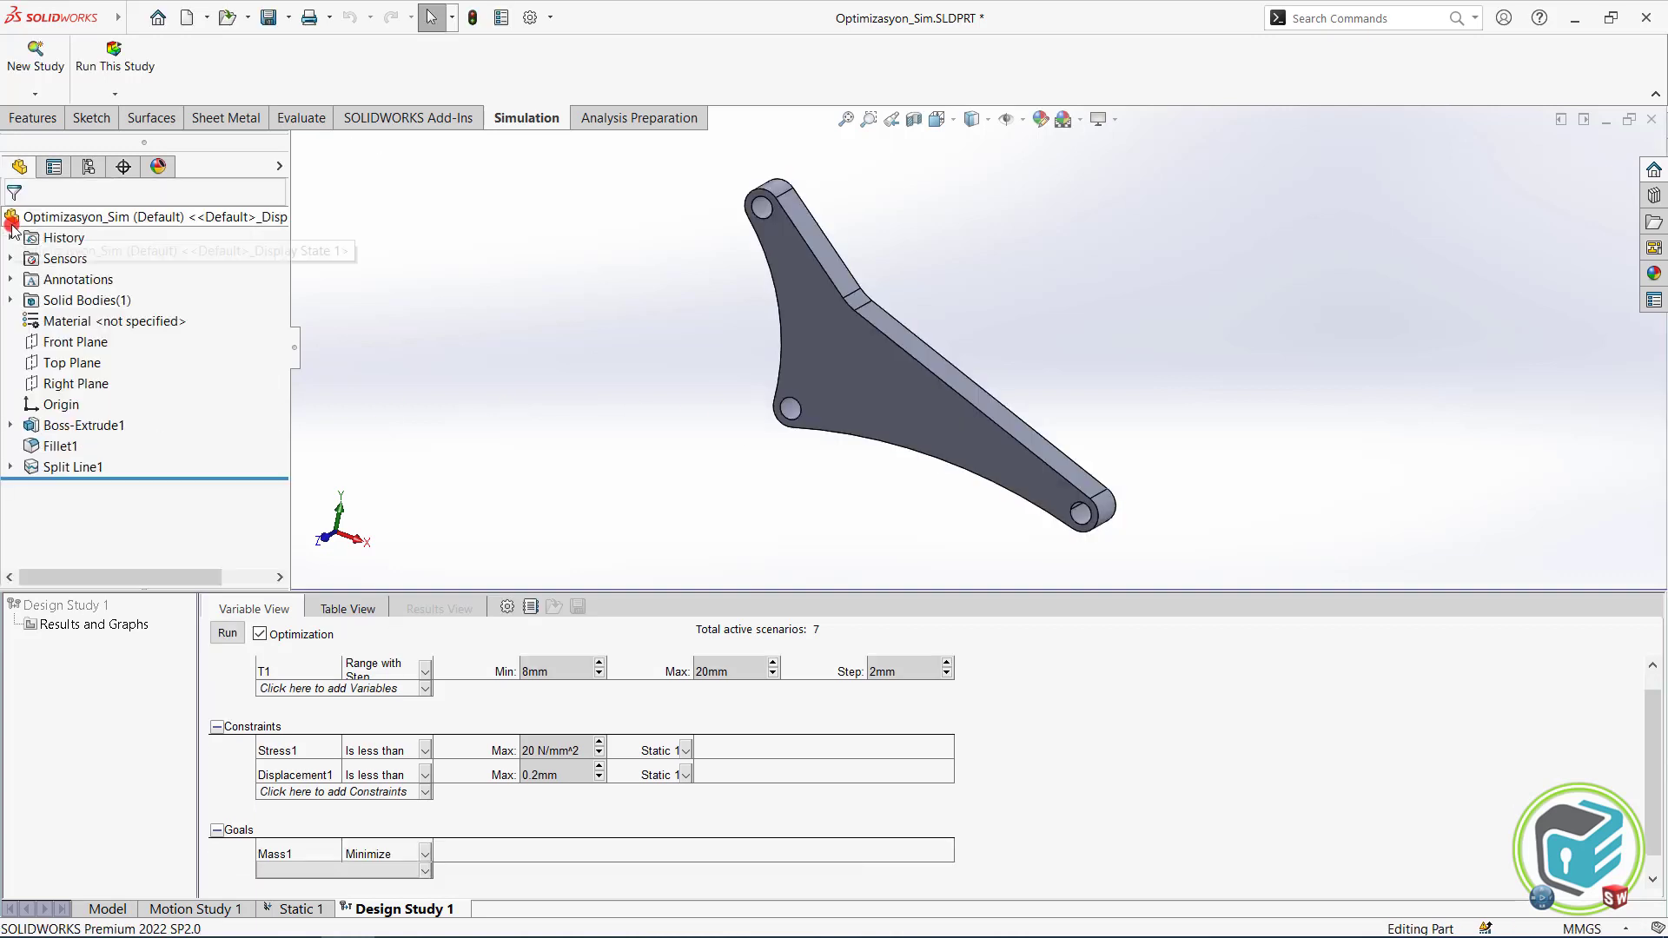
pyautogui.click(425, 853)
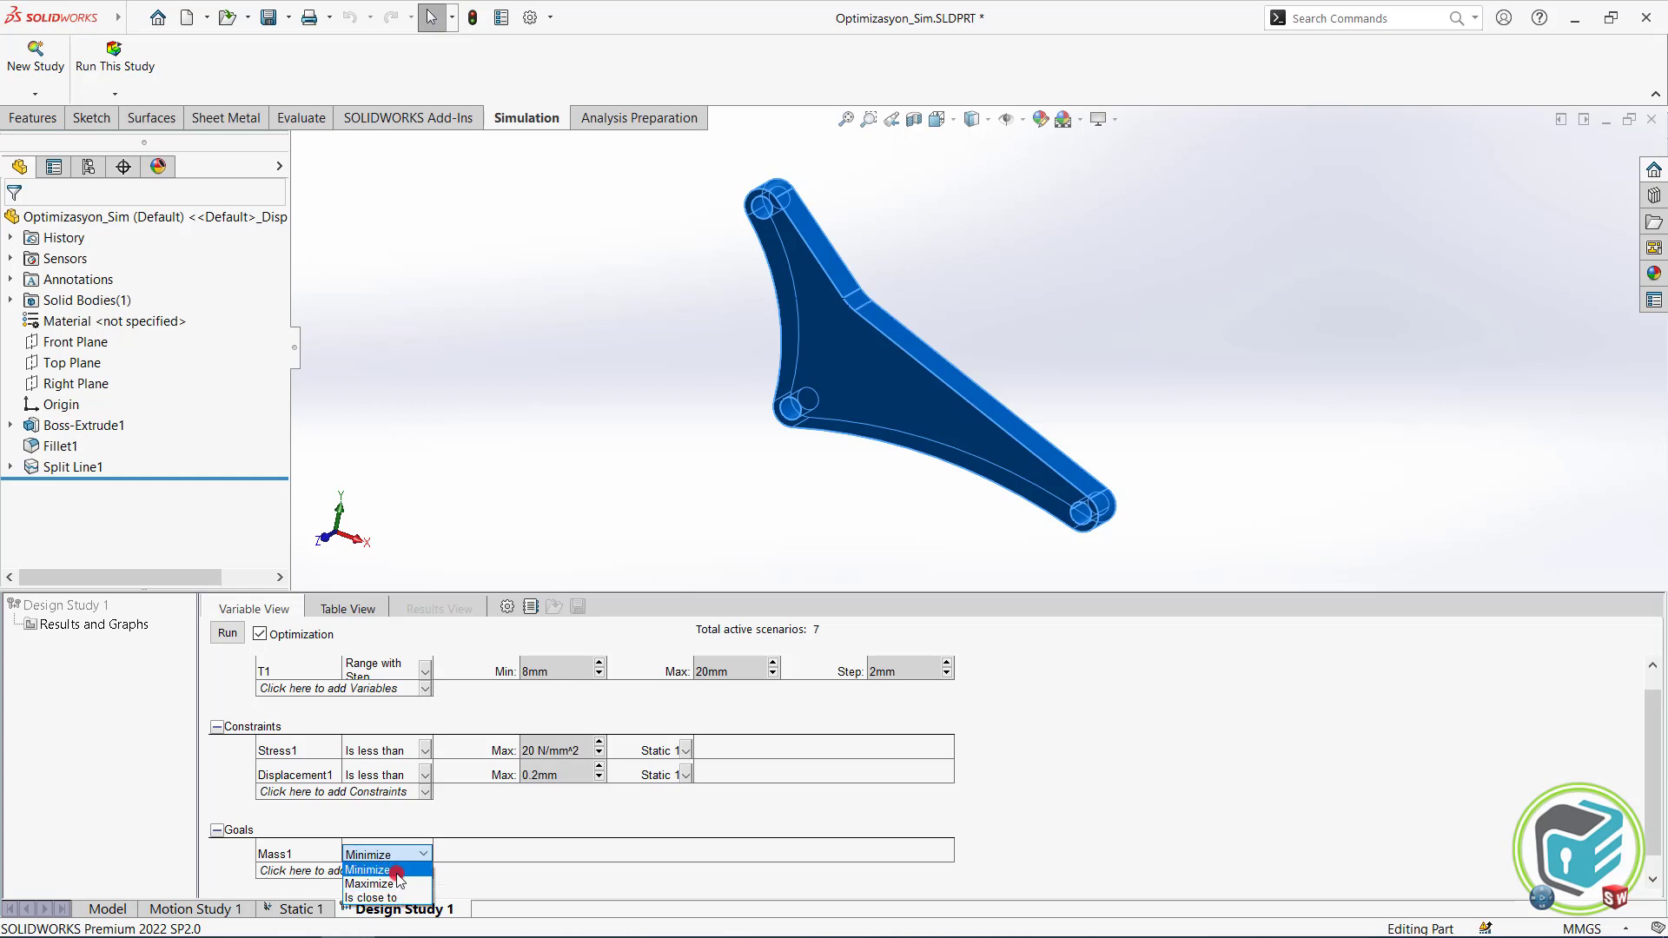
pyautogui.click(414, 870)
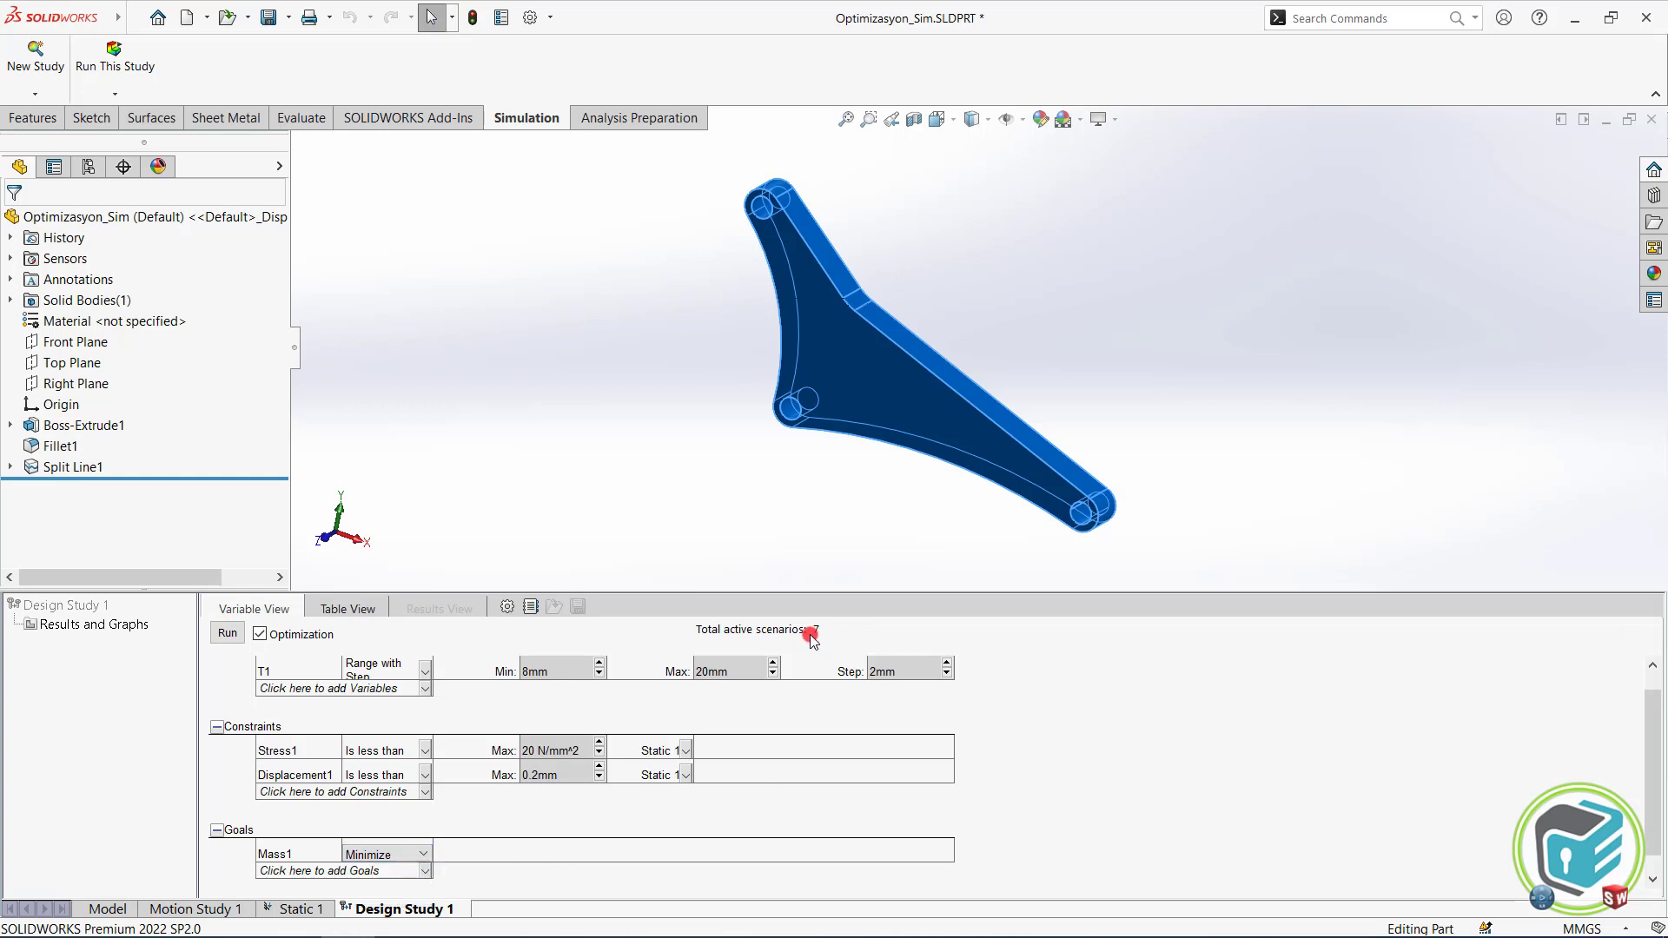
# Run the optimization study and apply the Optimal scenario to the bracket.
pyautogui.click(226, 633)
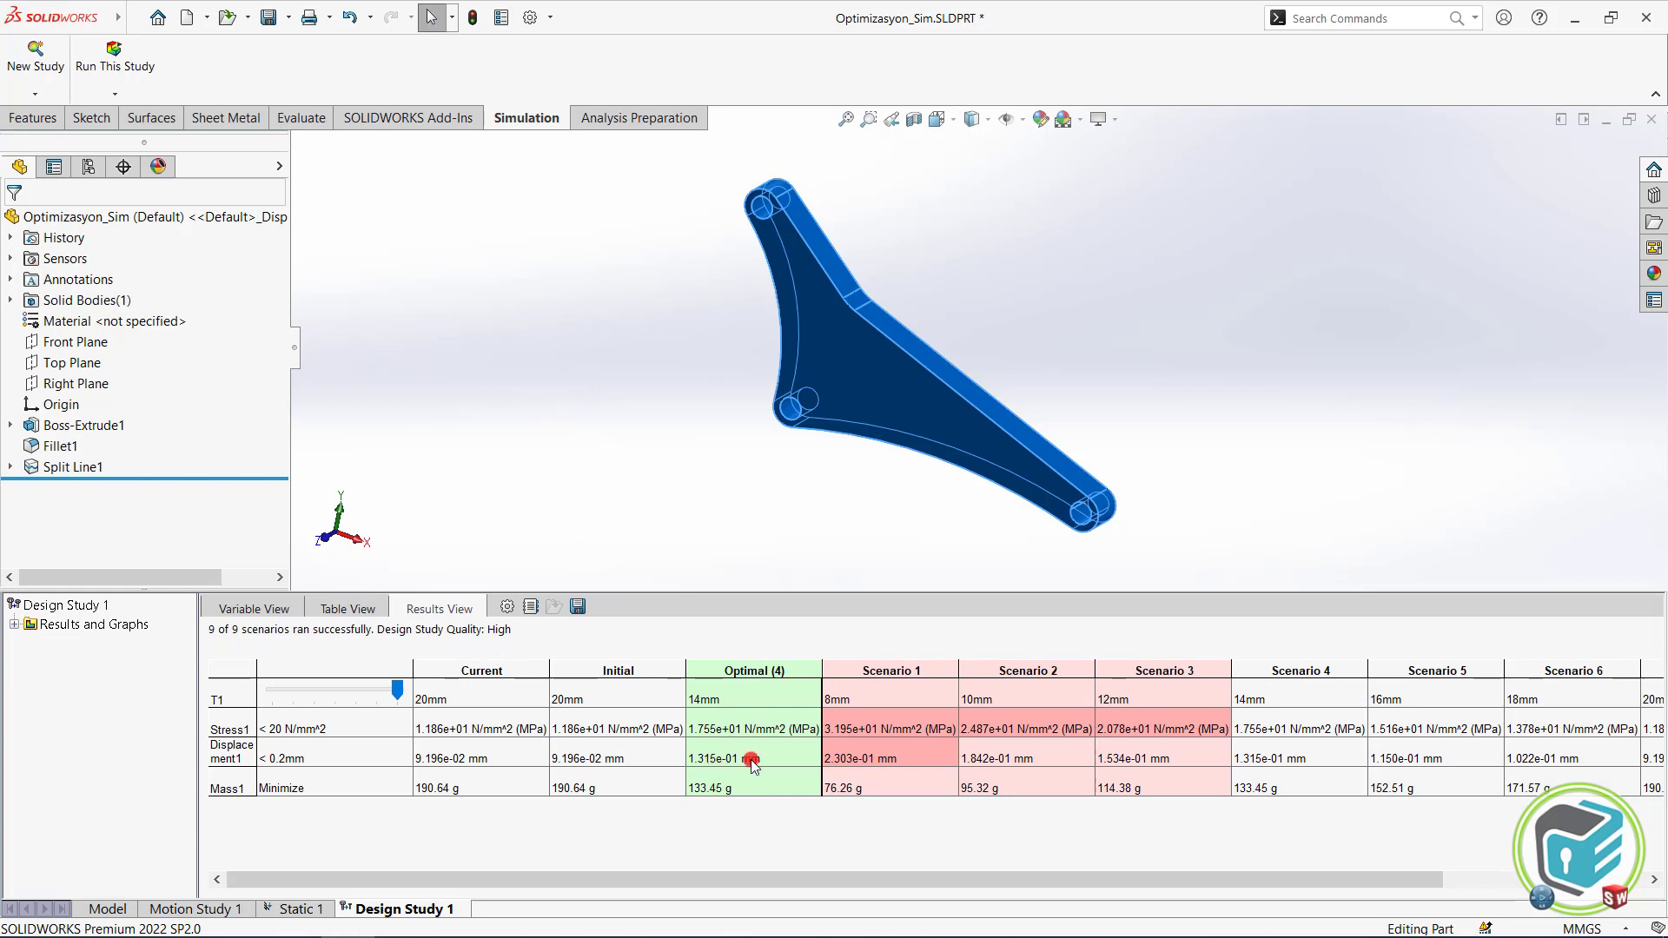
pyautogui.click(757, 670)
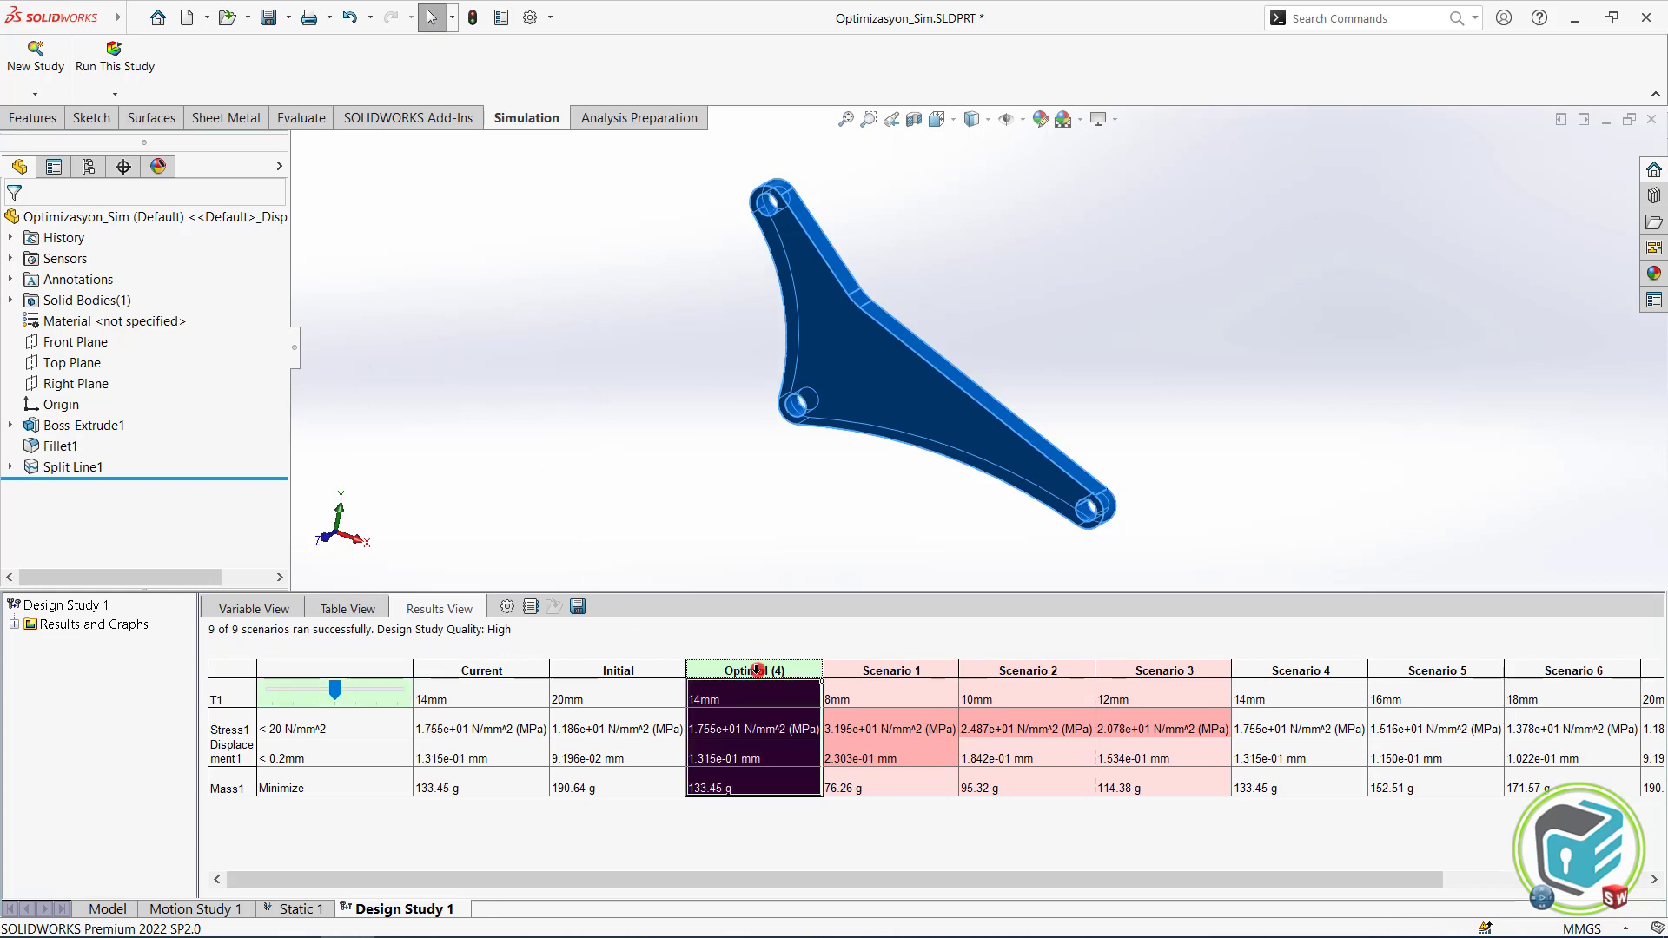
# Display the Stress1 and Displacement1 result plots for the optimal scenario.
pyautogui.click(14, 623)
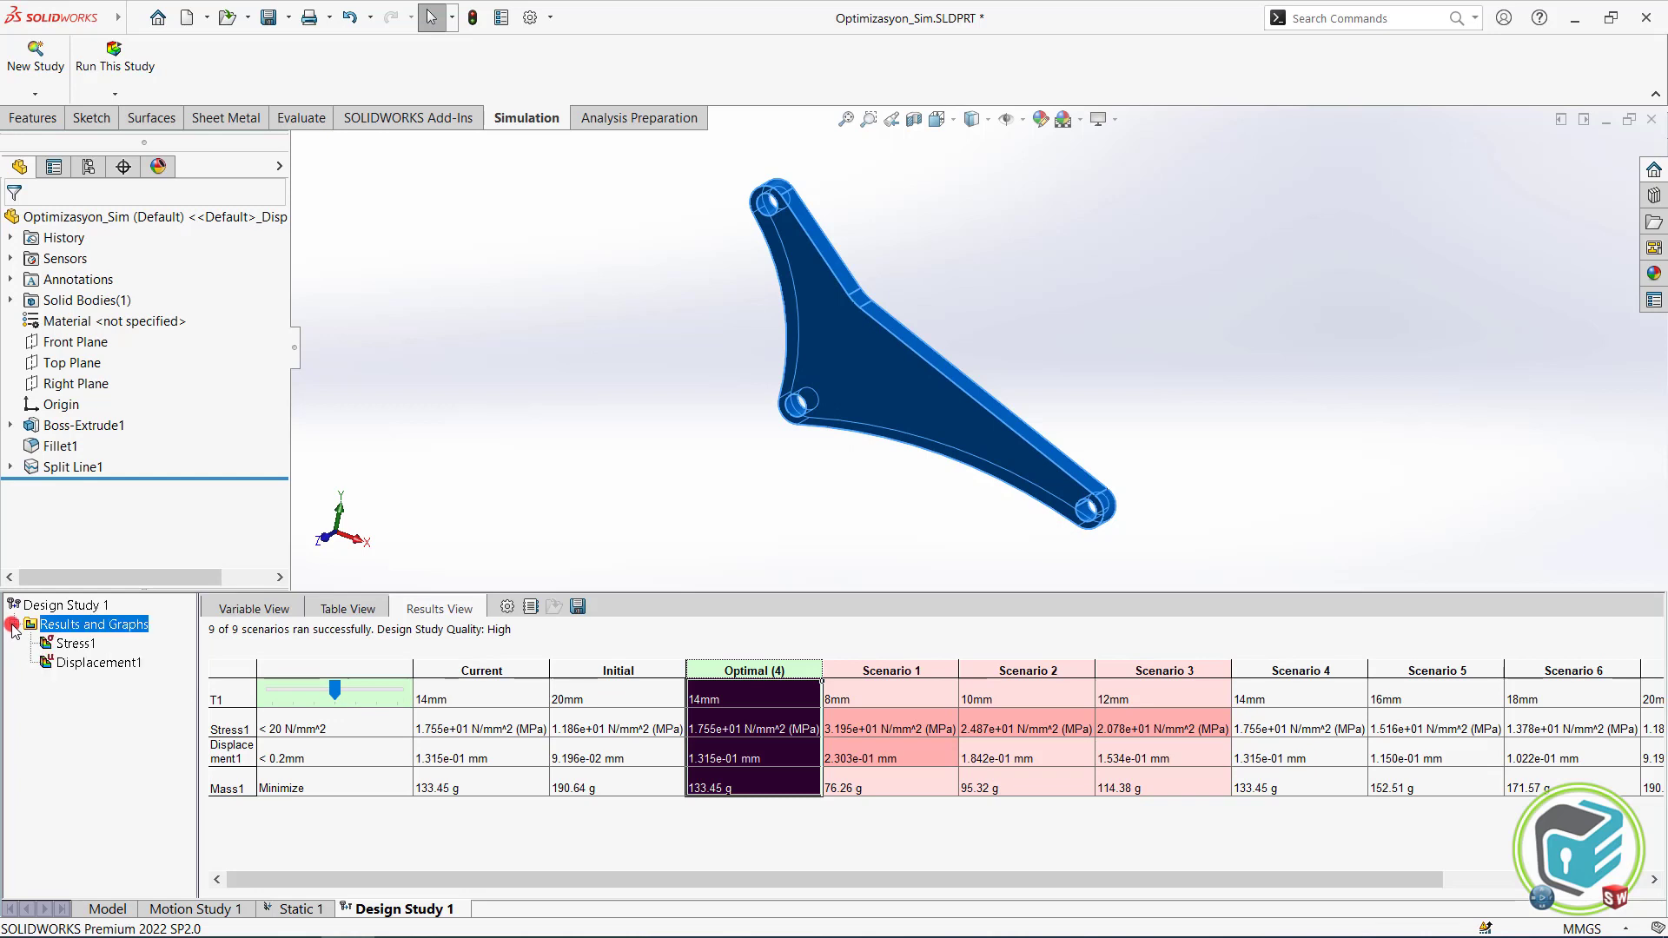
pyautogui.doubleClick(73, 643)
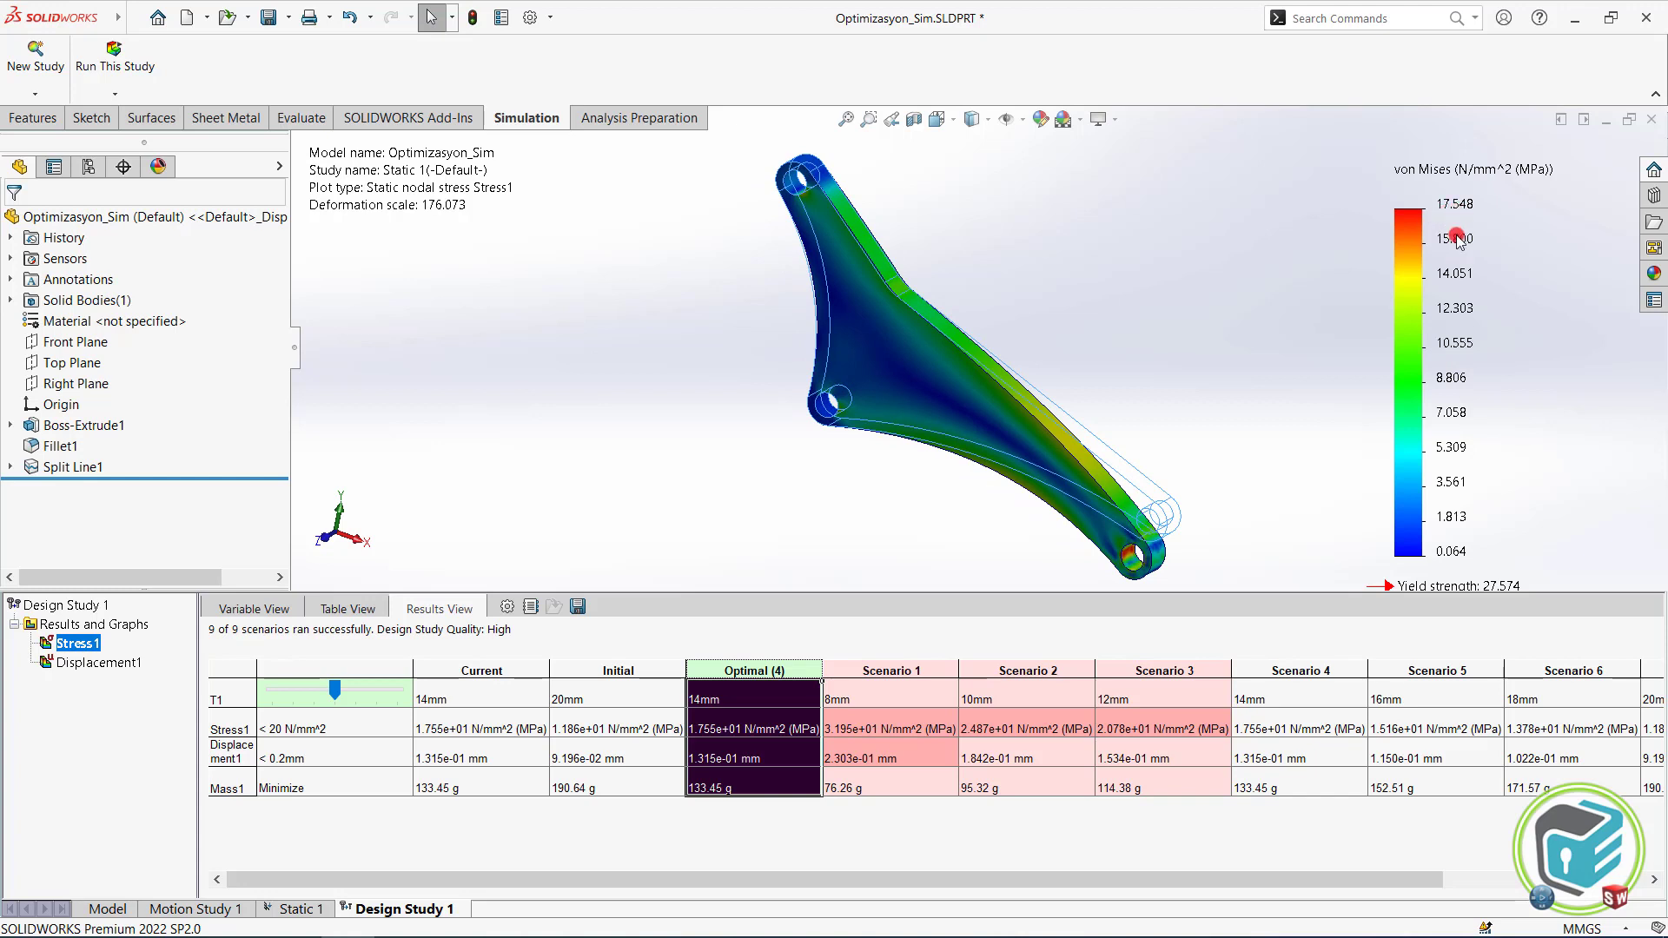
pyautogui.doubleClick(98, 664)
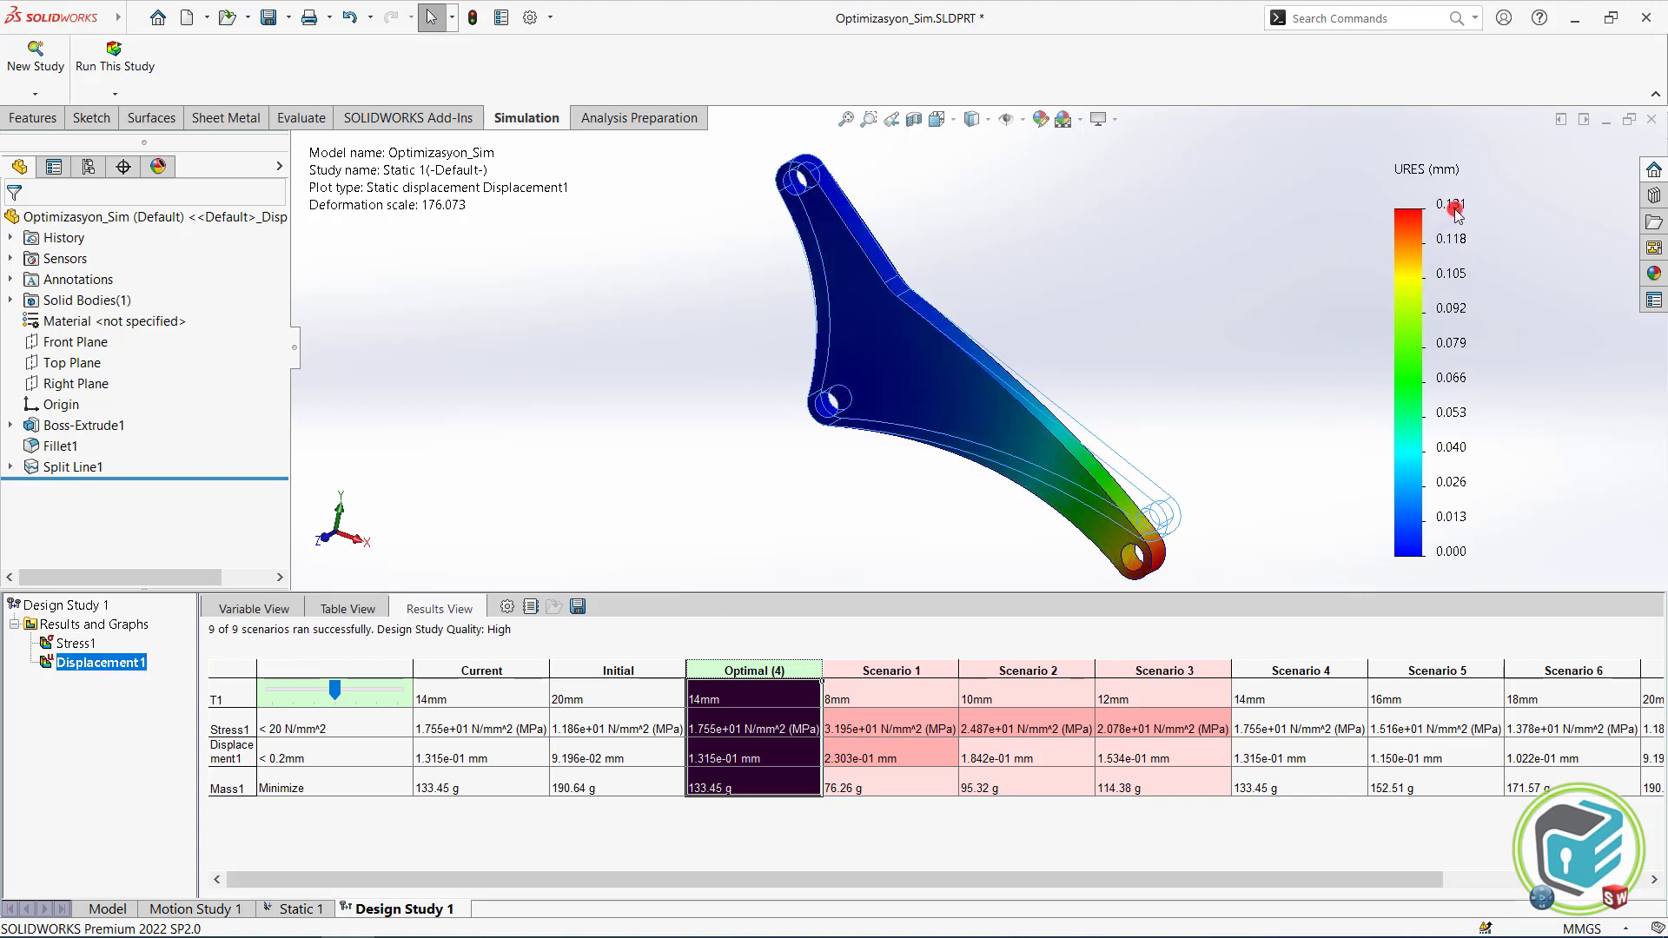
# Compare the Initial scenario's displacement and stress plots with the Optimal scenario's stress plot, ending on the Optimal scenario.
pyautogui.click(610, 670)
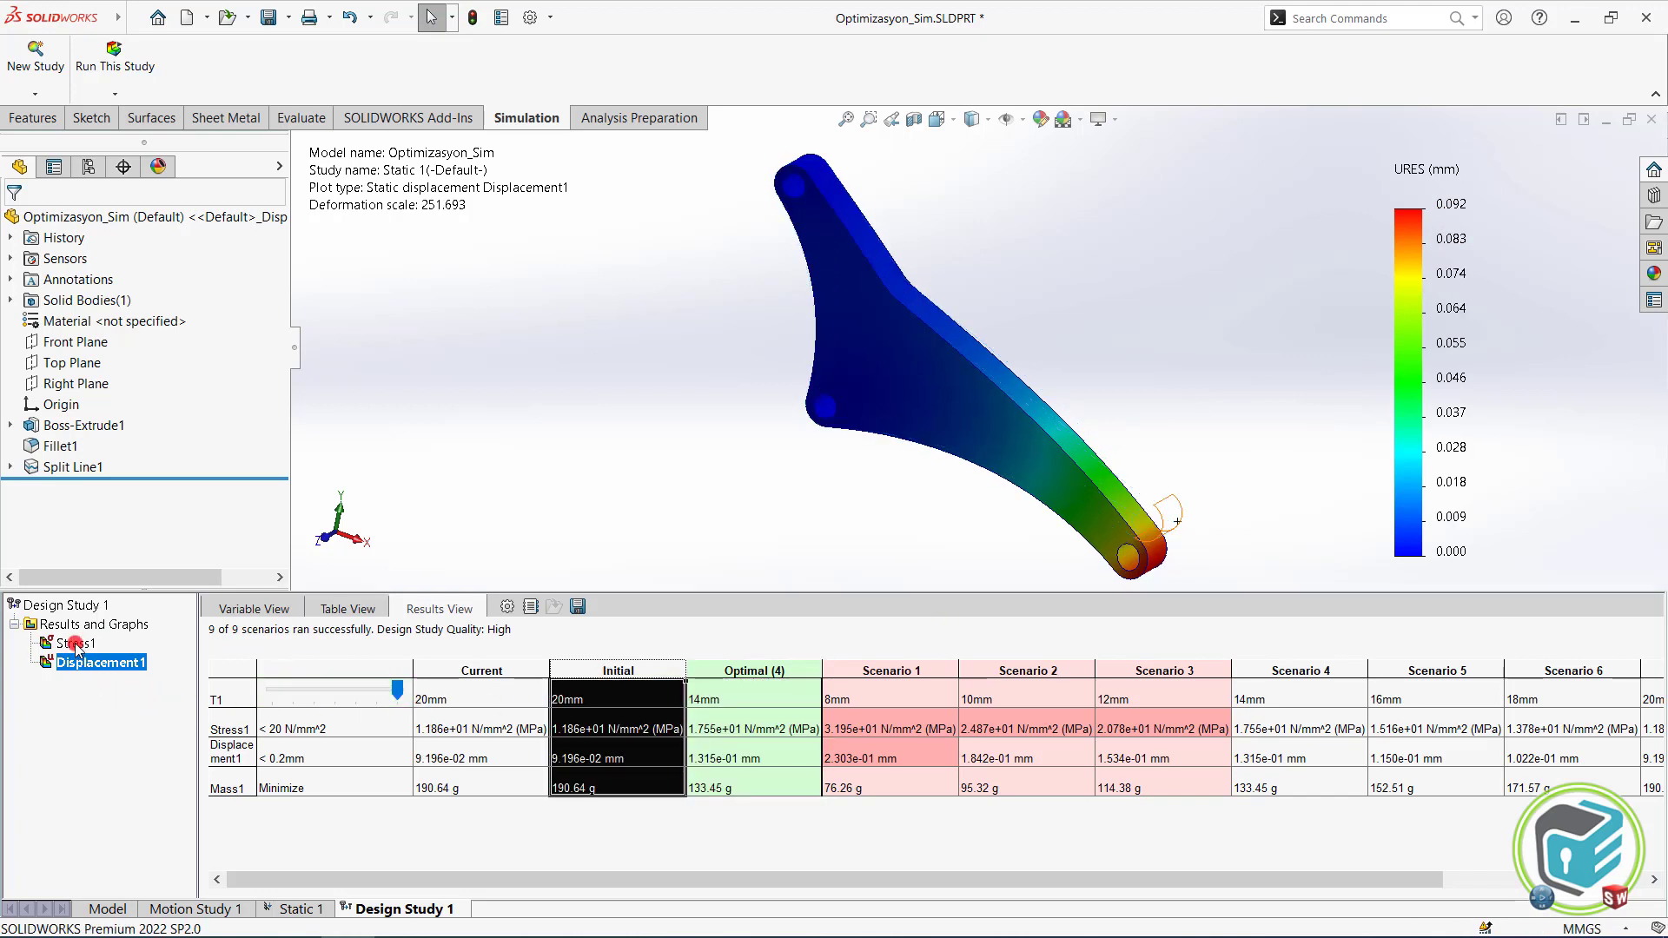
pyautogui.click(74, 643)
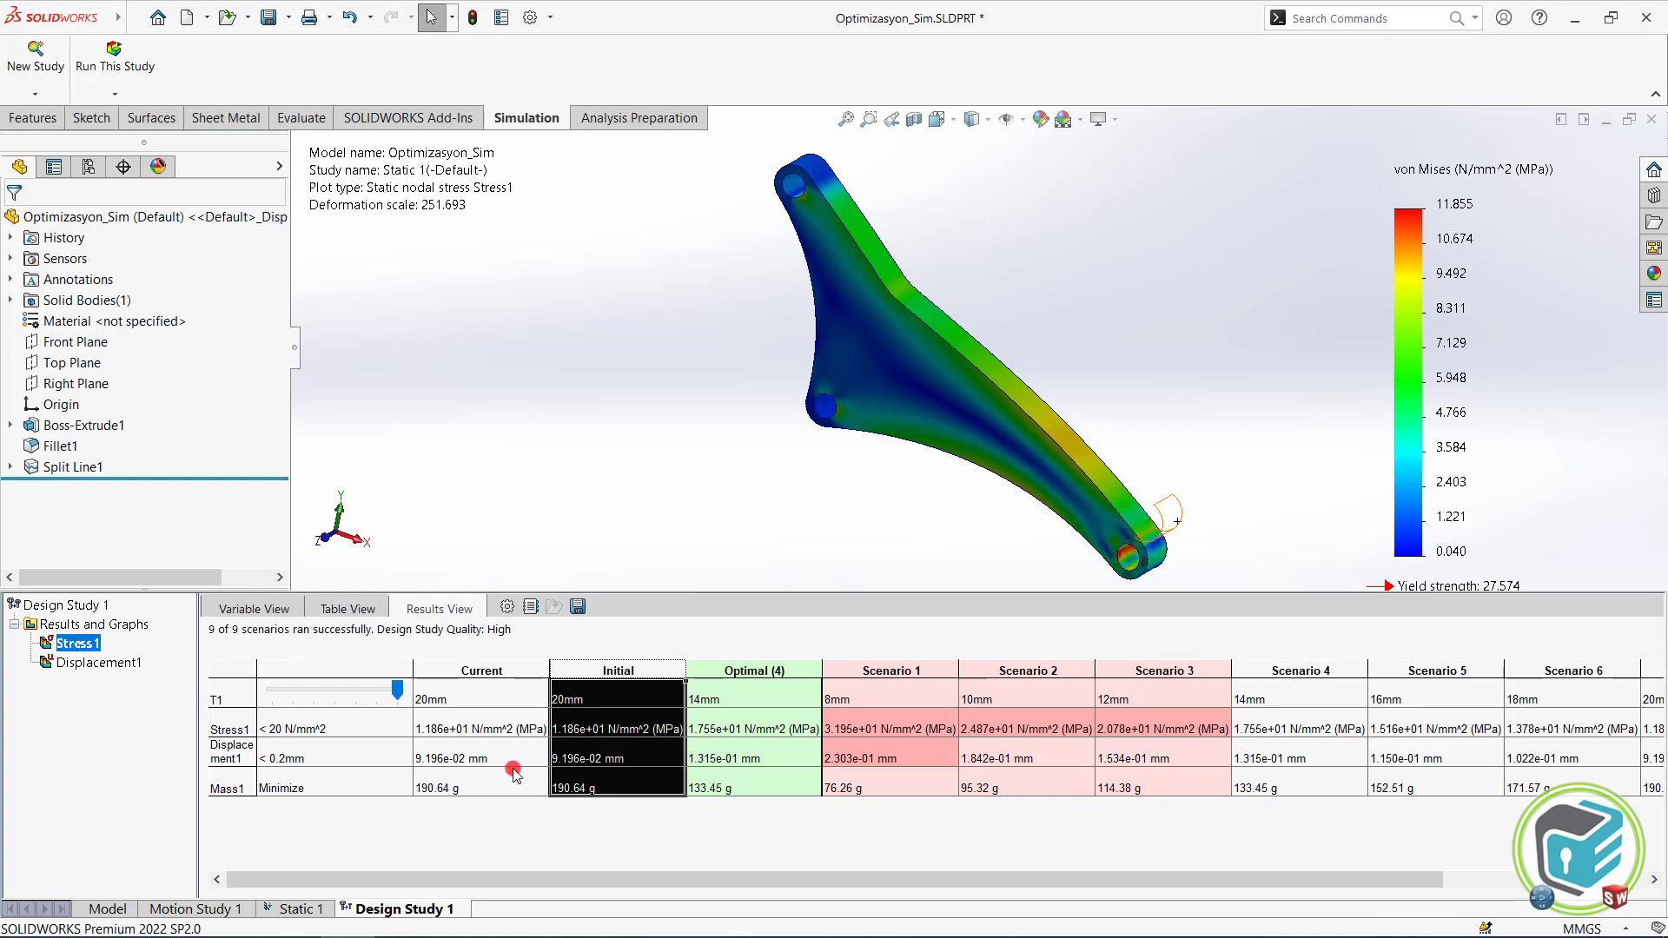
pyautogui.click(752, 683)
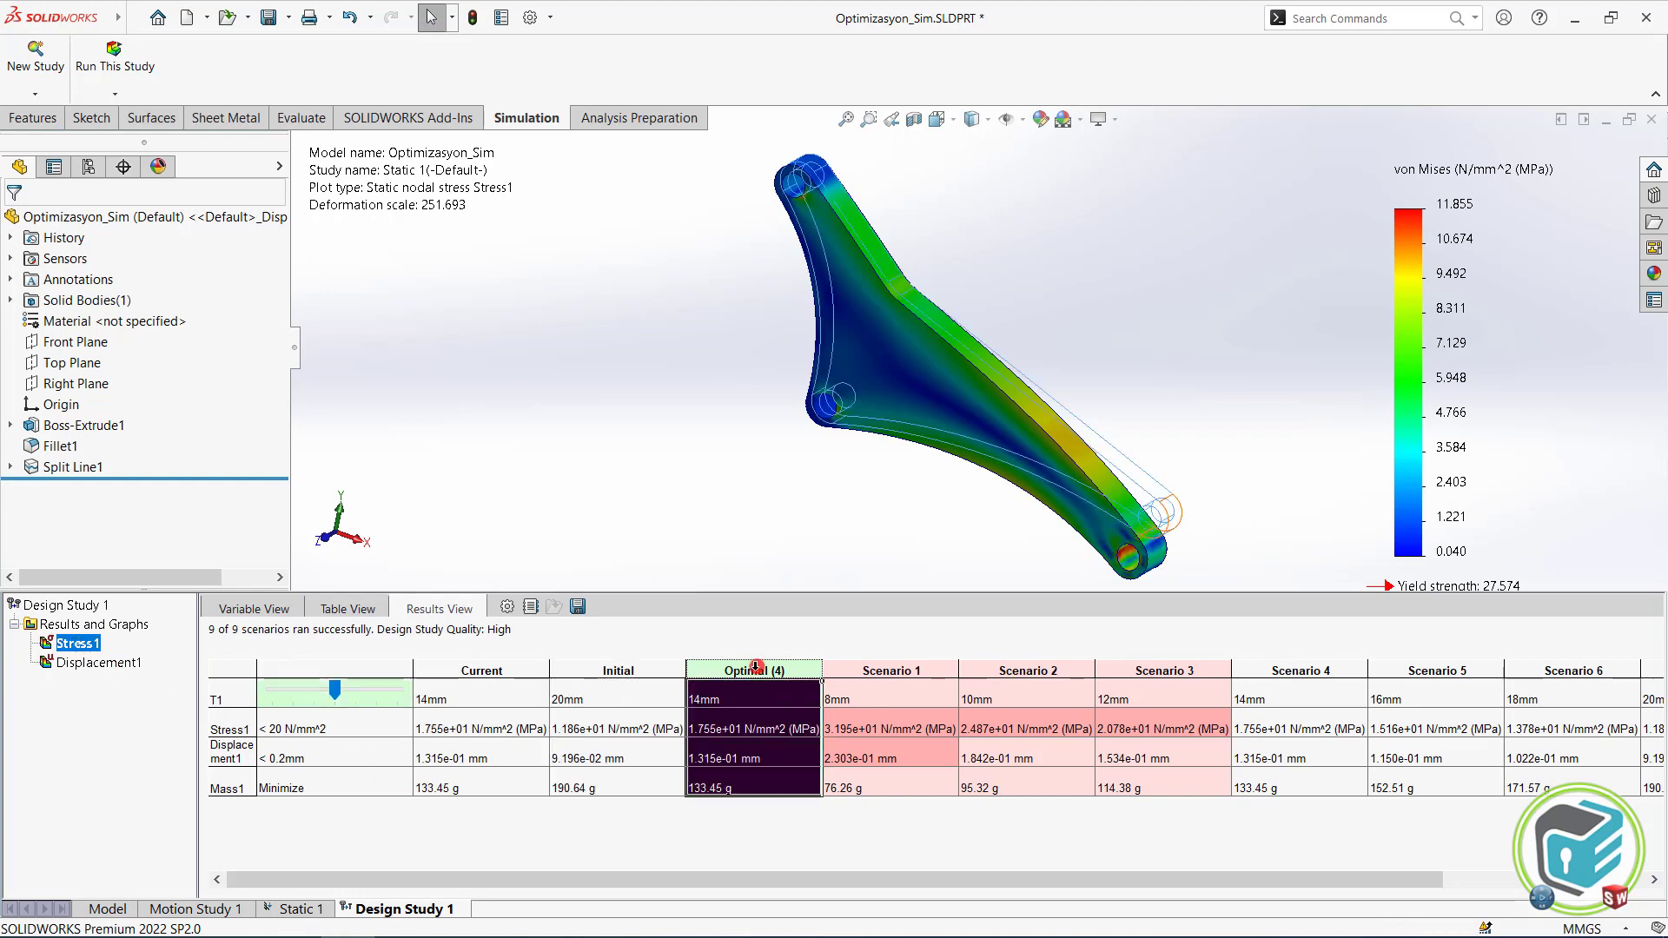
pyautogui.click(628, 669)
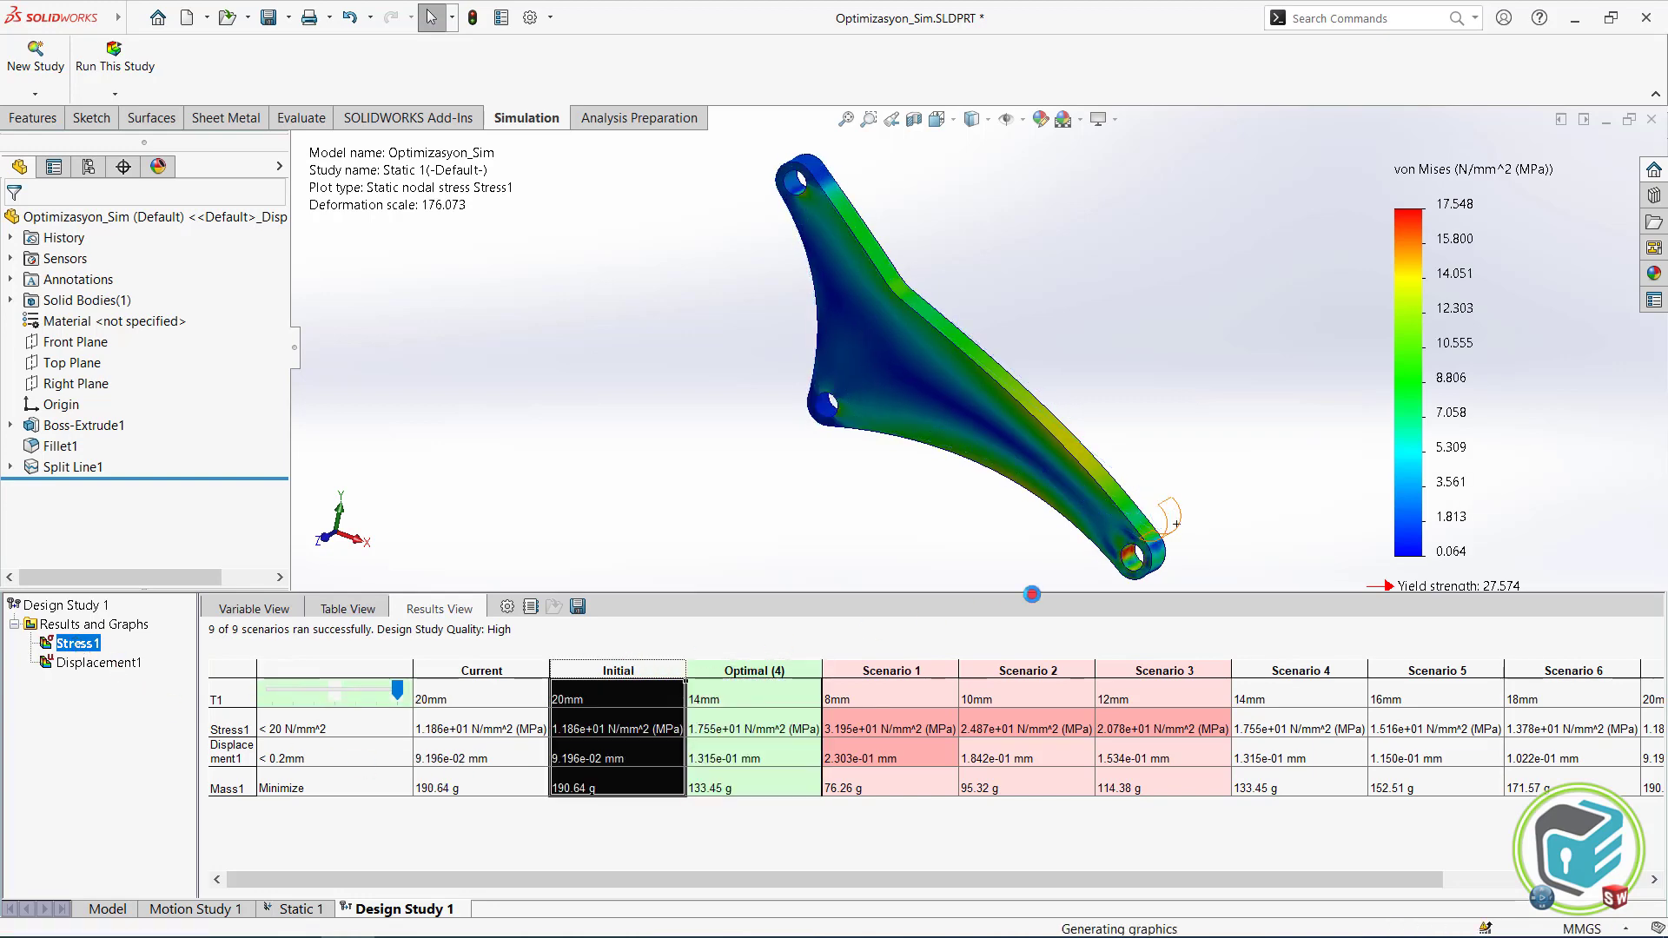
pyautogui.click(764, 669)
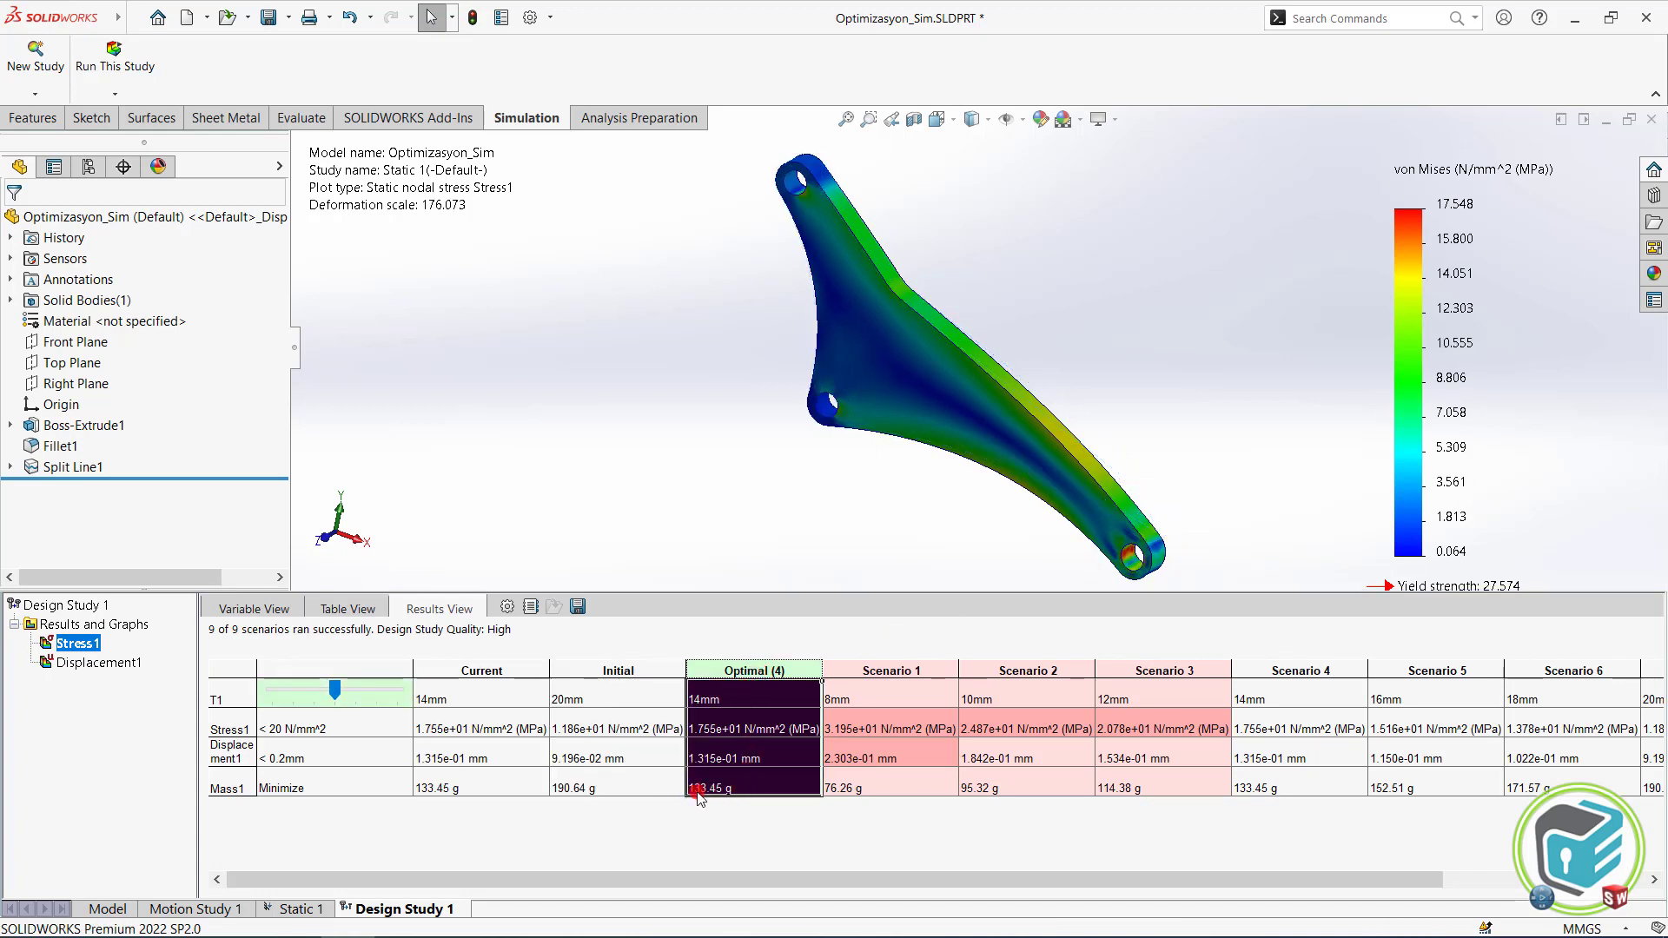
pyautogui.click(870, 767)
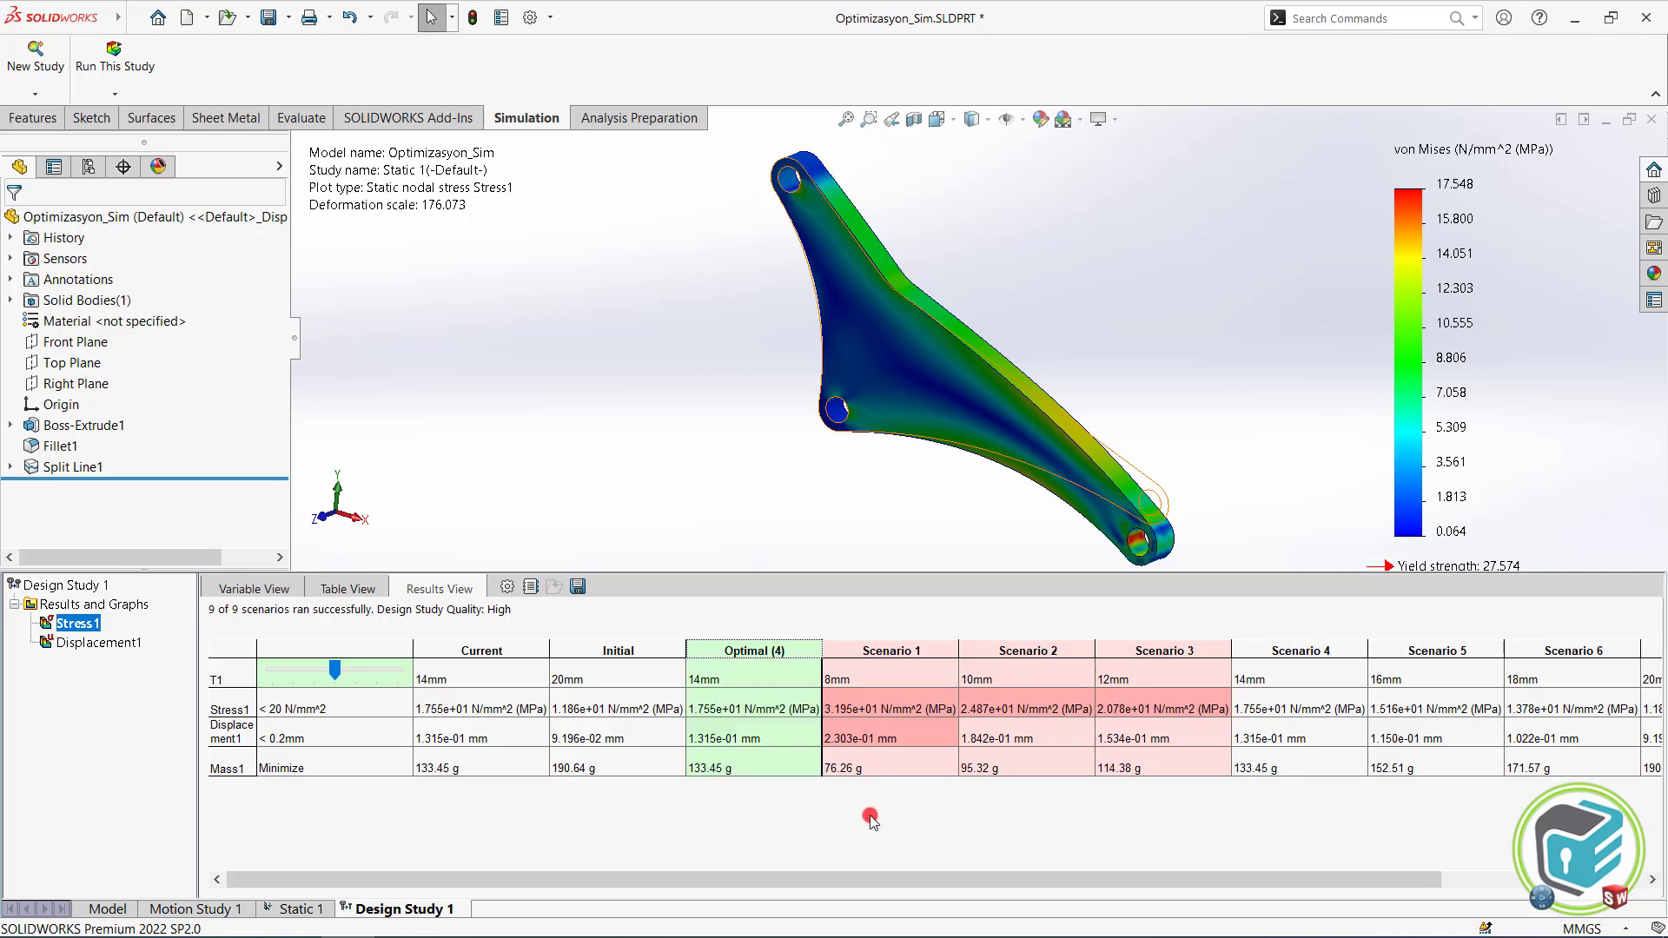